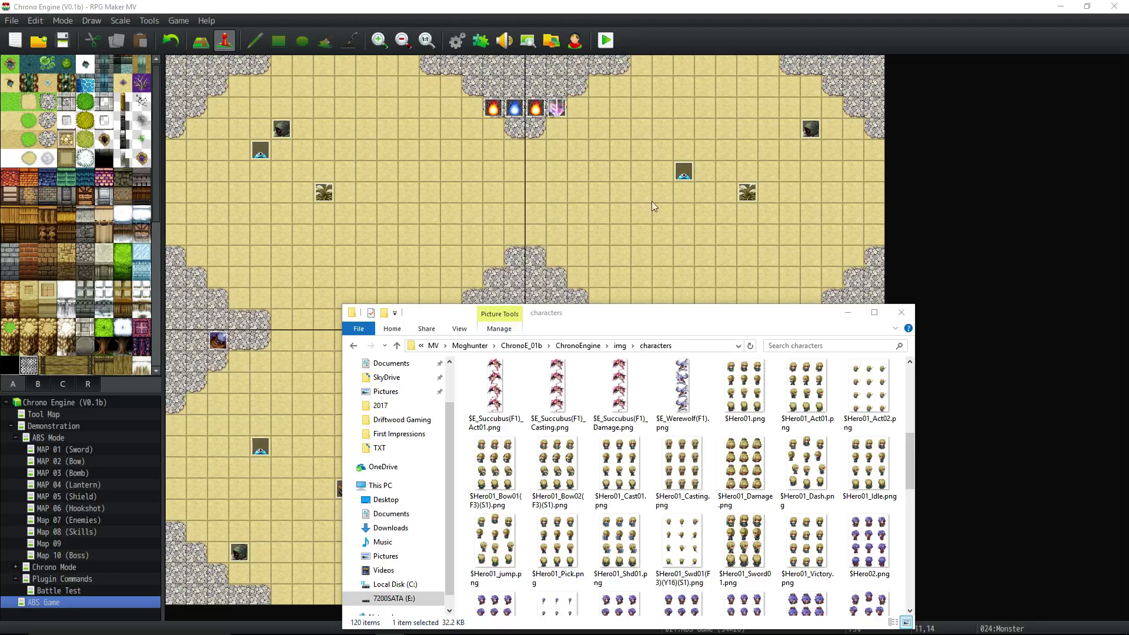
# Minimize the File Explorer characters window to reveal the ABS Game map.
pyautogui.click(851, 315)
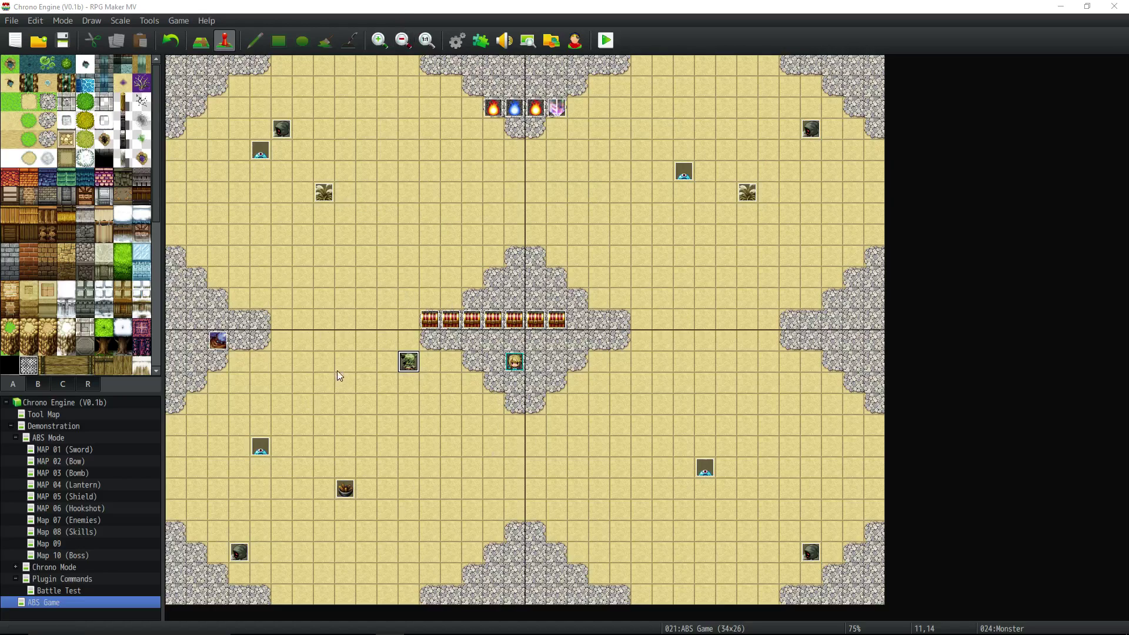
# Browse the map tree and project root options, then open the ABS Game map.
pyautogui.doubleClick(16, 439)
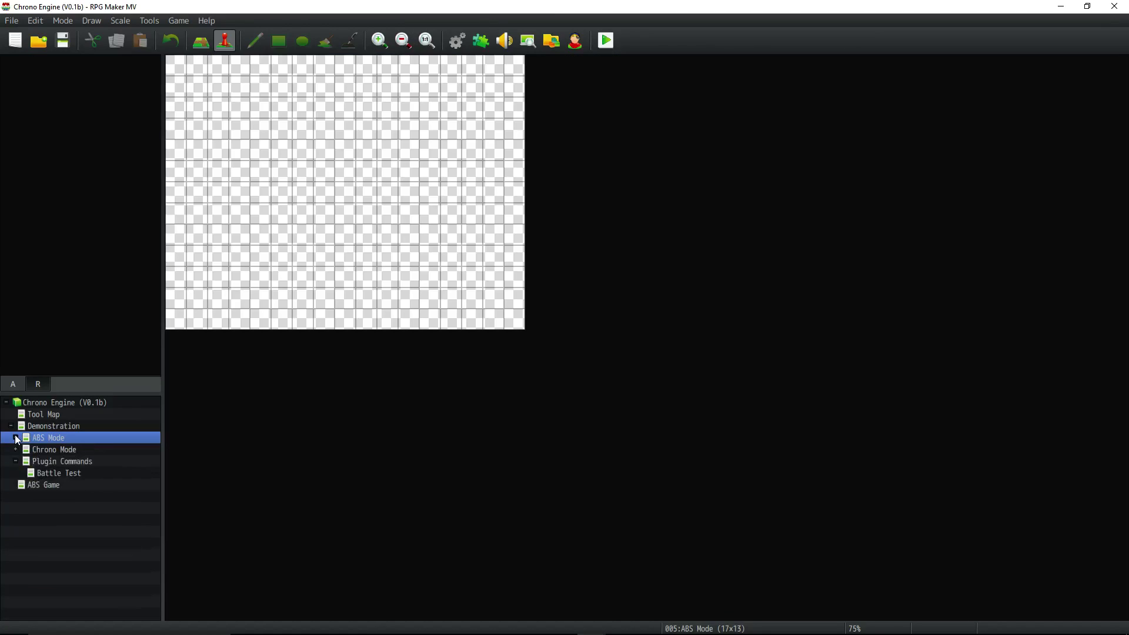
pyautogui.click(38, 402)
pyautogui.rightClick(38, 403)
pyautogui.click(444, 418)
pyautogui.click(46, 485)
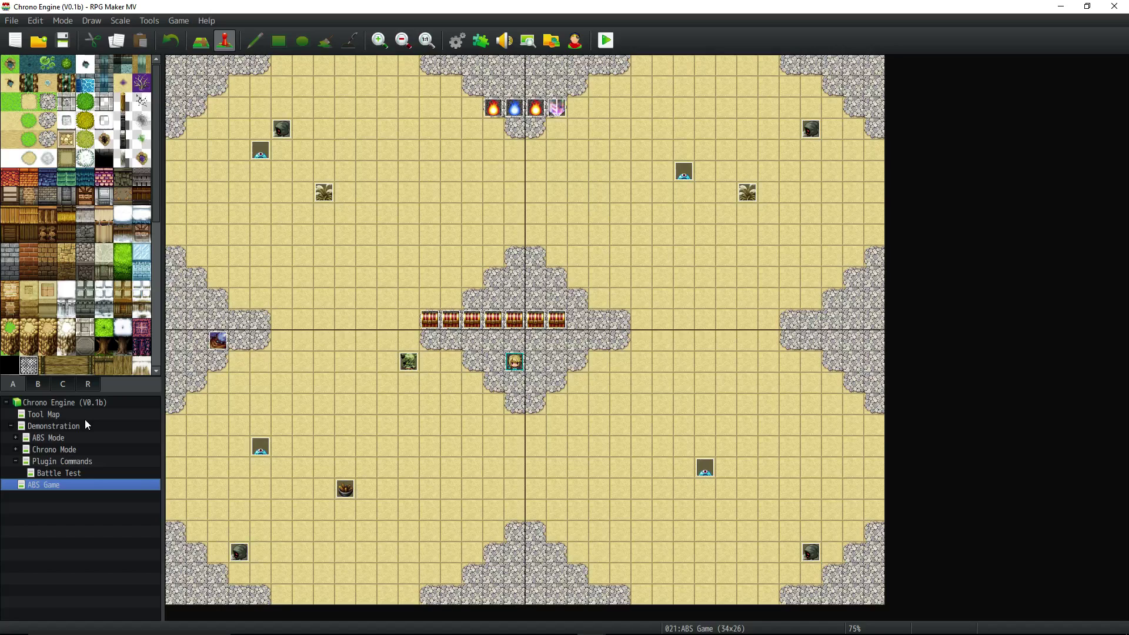
# Check the Tool Map, then open Plugin Commands via Demonstration and ABS Mode.
pyautogui.press('t')
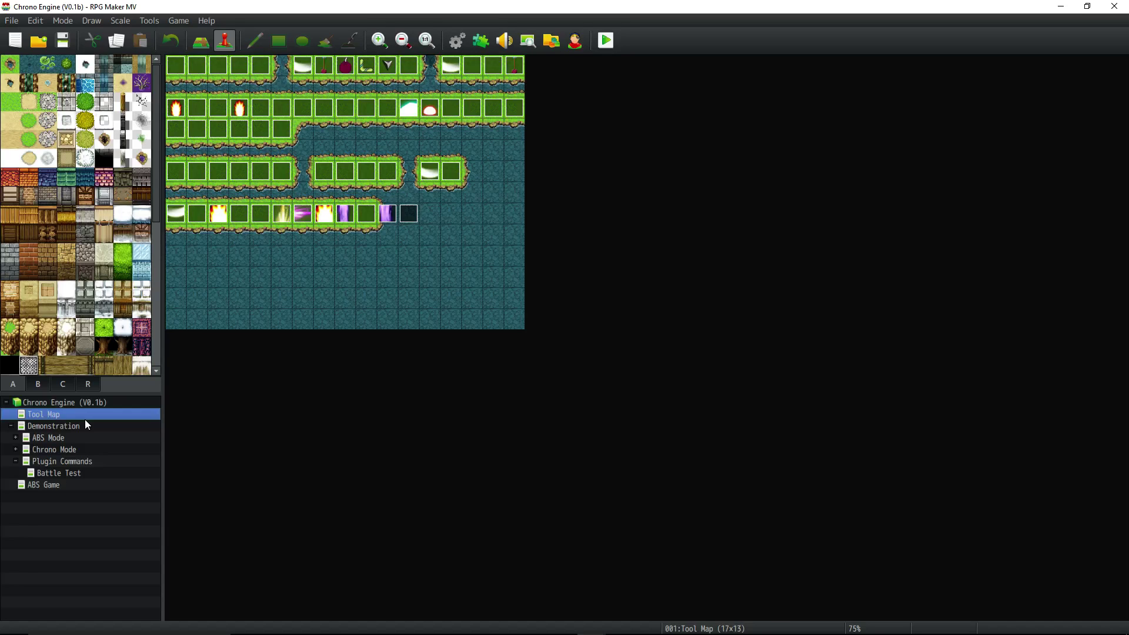
pyautogui.click(55, 484)
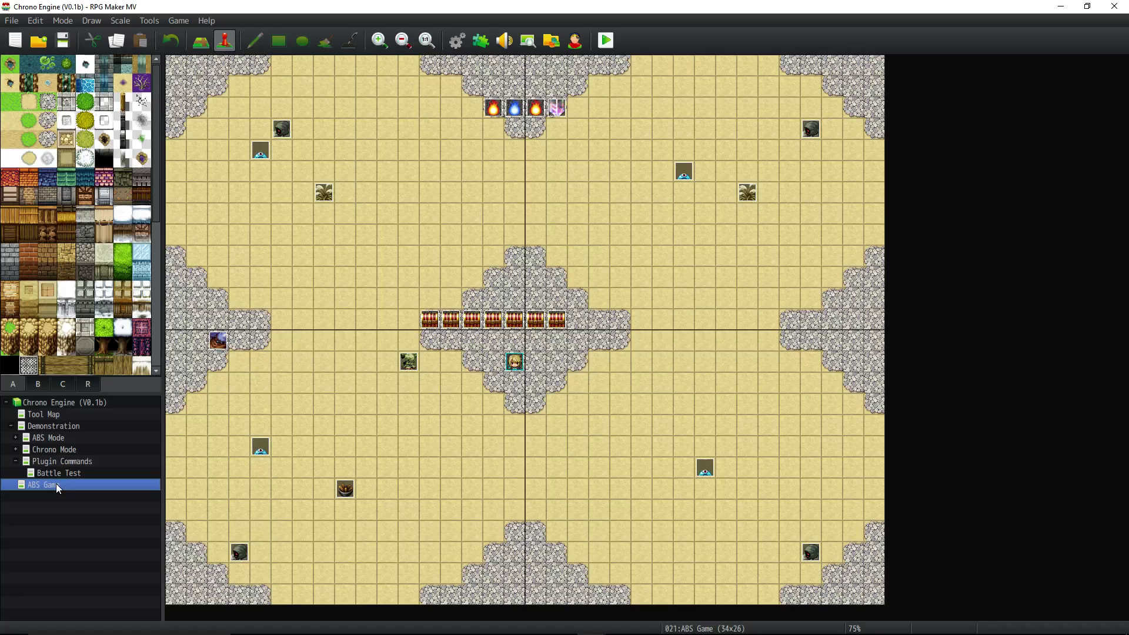
pyautogui.click(55, 427)
pyautogui.click(55, 438)
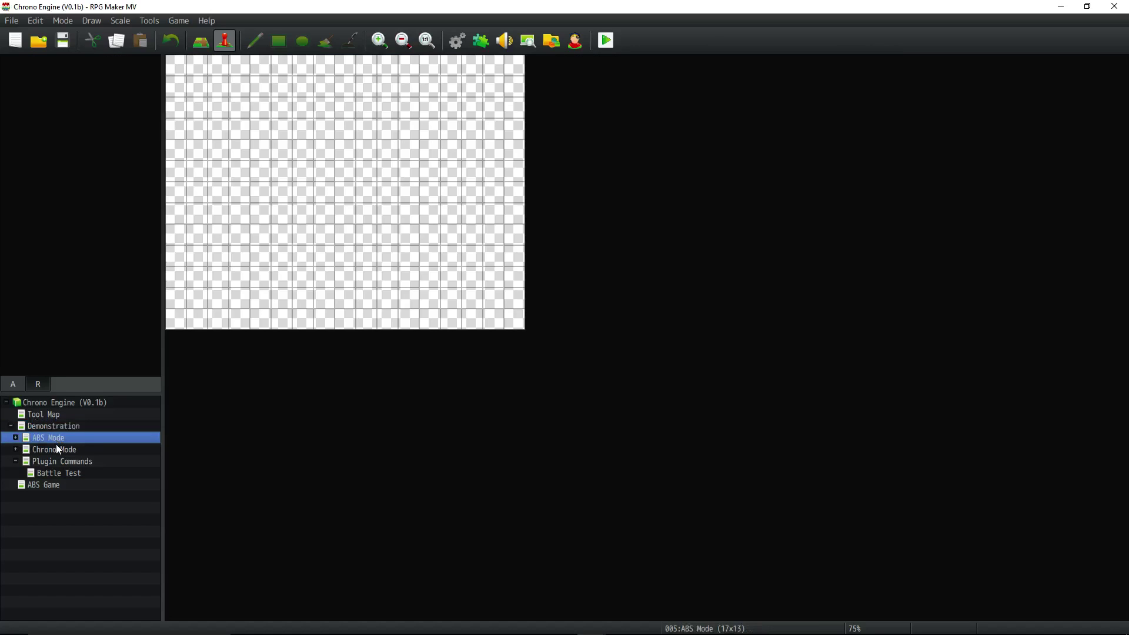
pyautogui.click(58, 461)
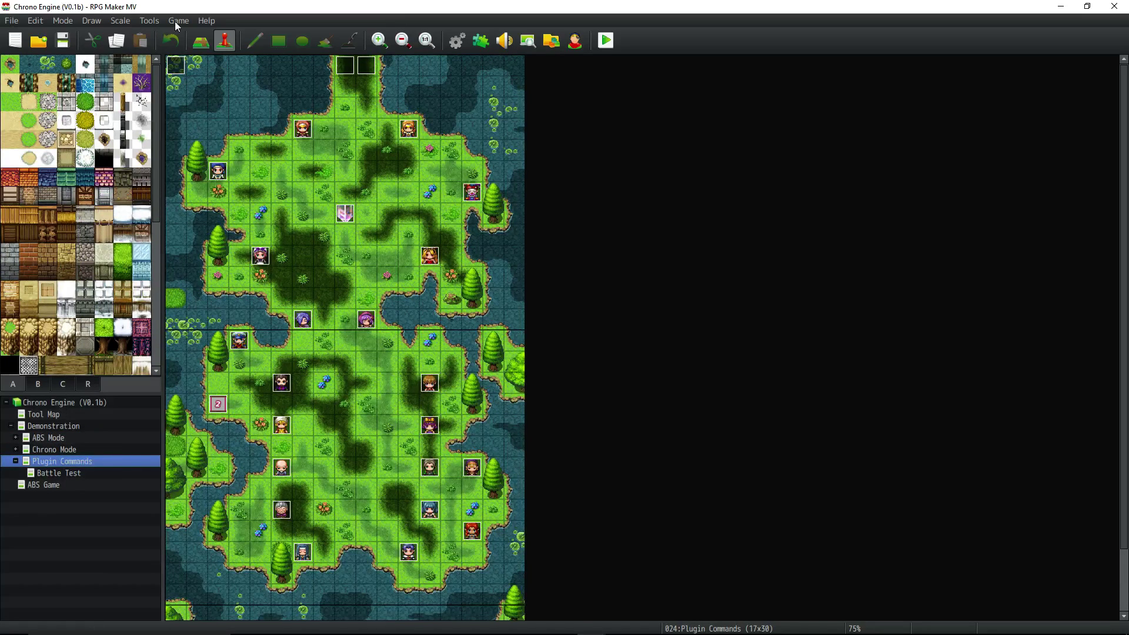
# In the Database System settings, replace the game title with MOG_CE_DG_Tuts.
pyautogui.click(457, 40)
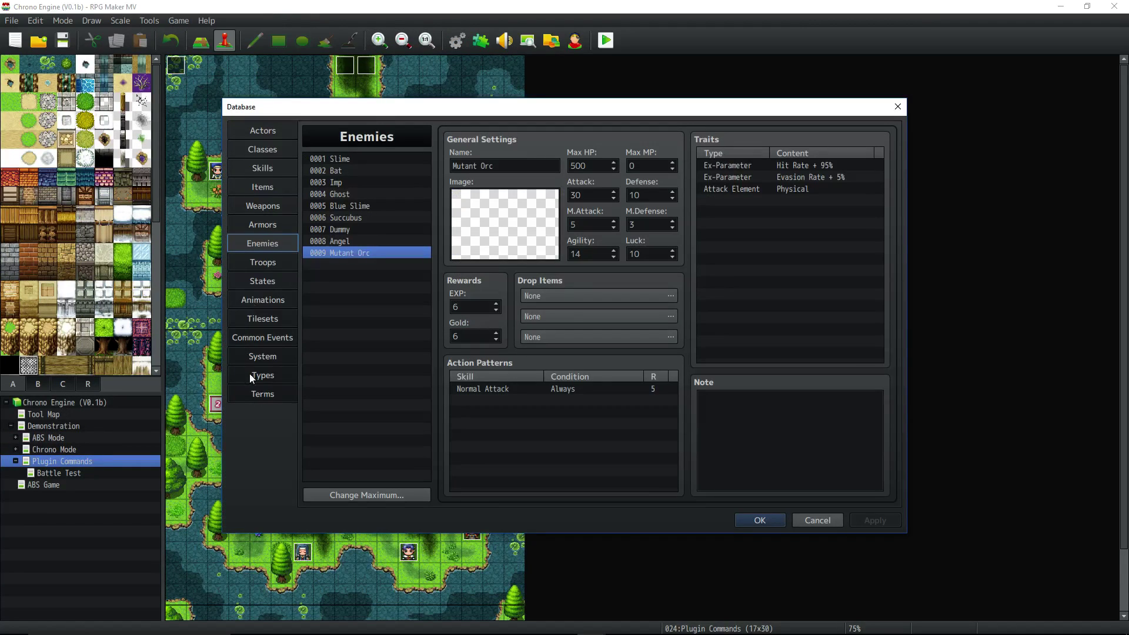
pyautogui.click(262, 355)
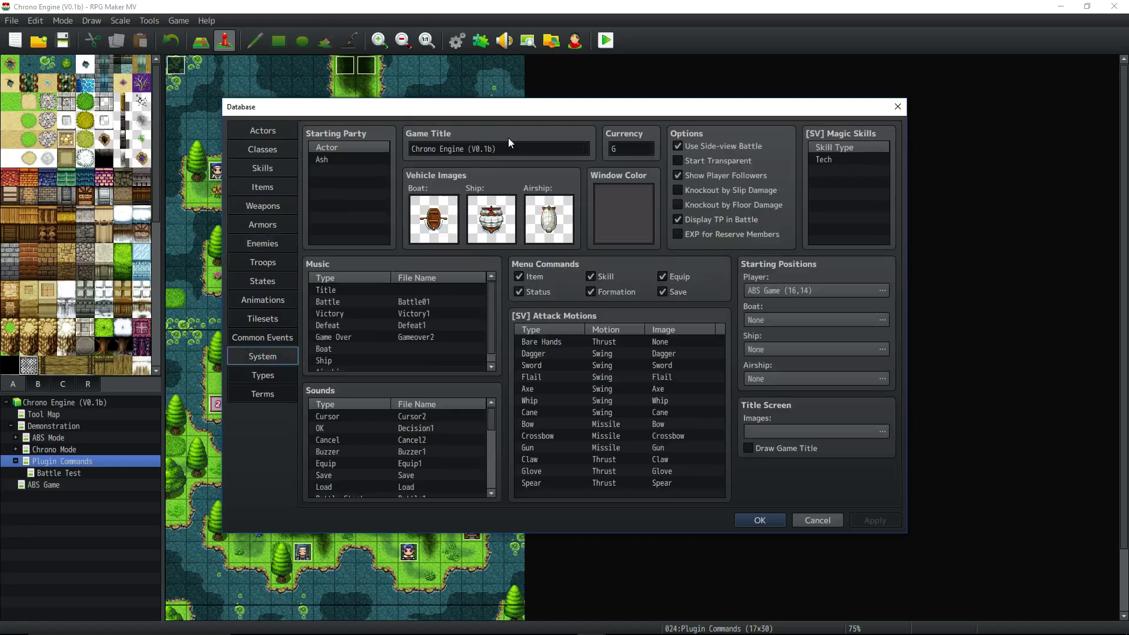
pyautogui.moveTo(500, 149); pyautogui.dragTo(202, 129)
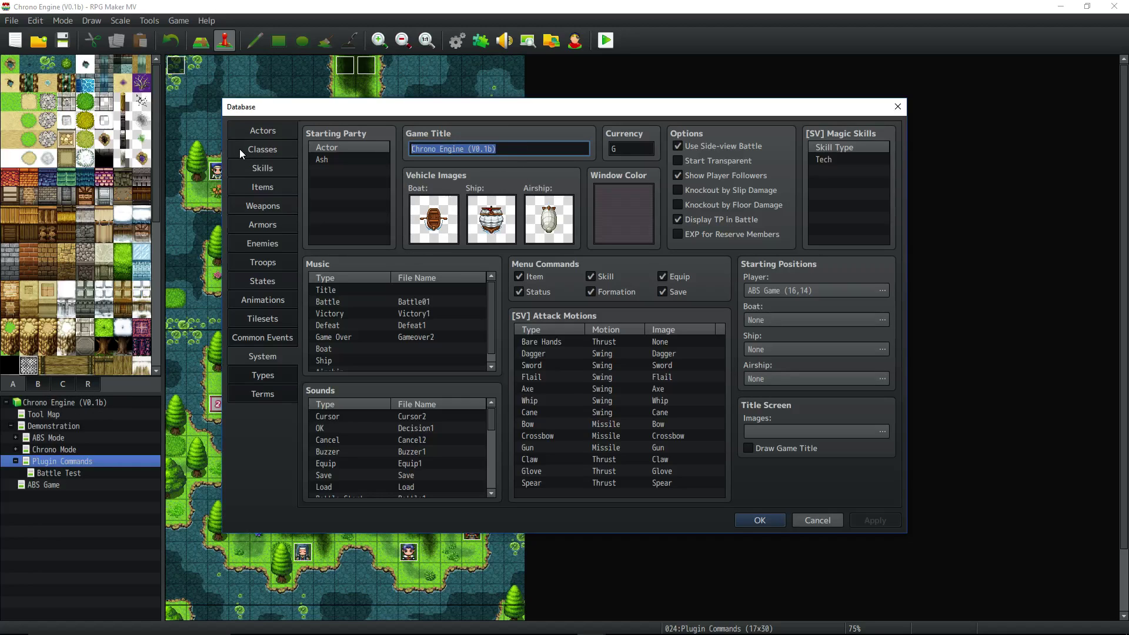
pyautogui.write('M')
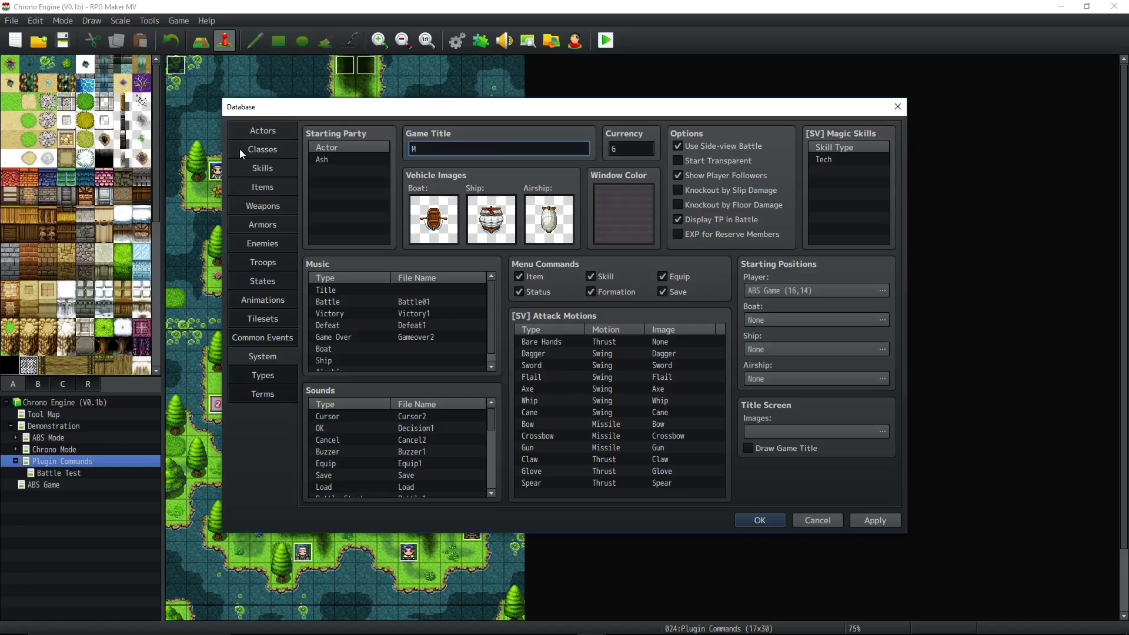
pyautogui.write('OG_CE_DG_Tuts')
pyautogui.click(335, 172)
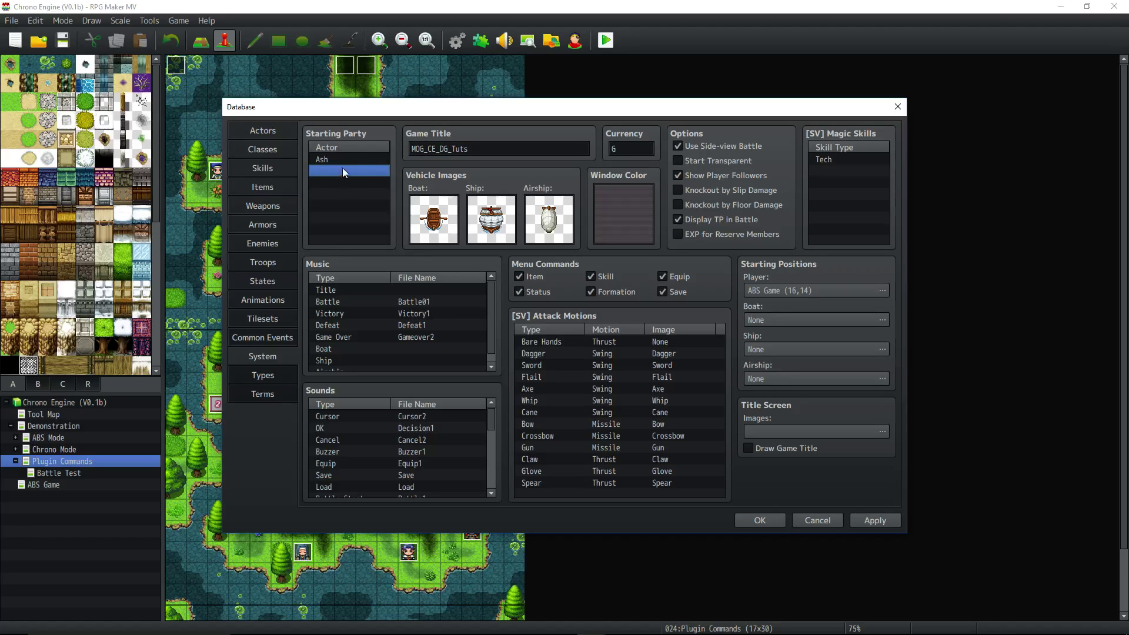
# Add 0001 Ash to the empty Starting Party slot.
pyautogui.click(345, 161)
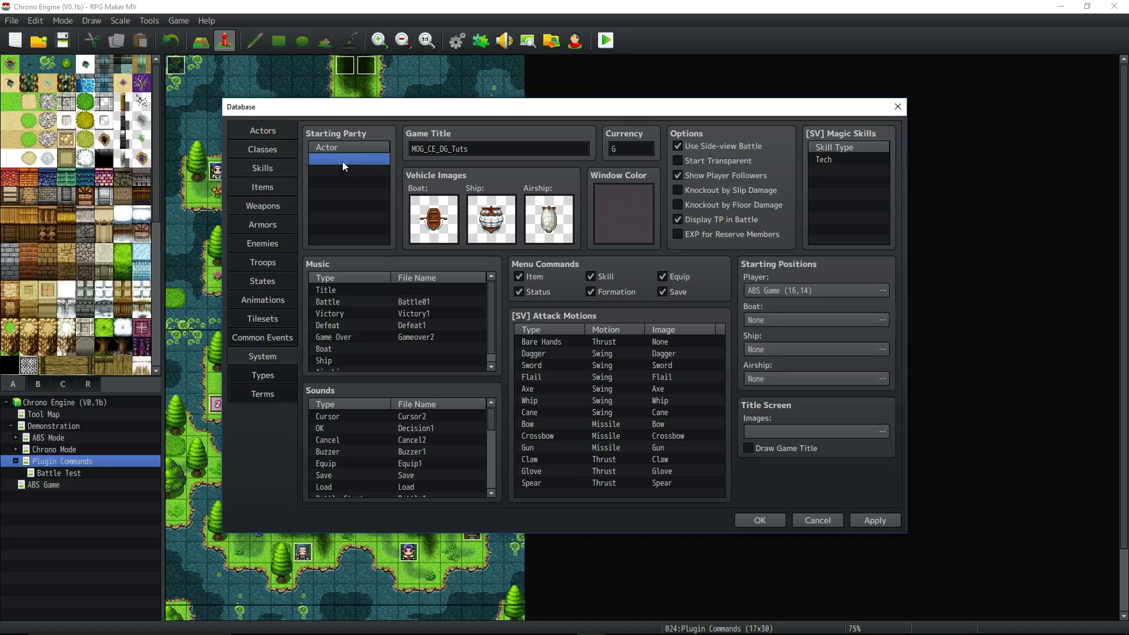
pyautogui.rightClick(344, 158)
pyautogui.click(356, 164)
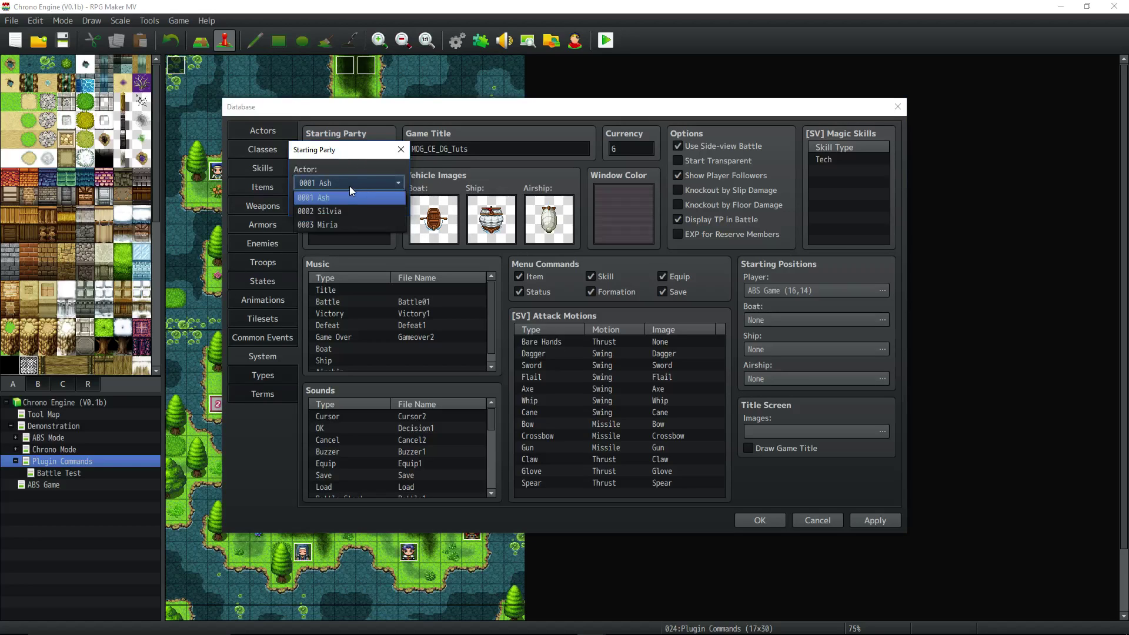
pyautogui.click(325, 204)
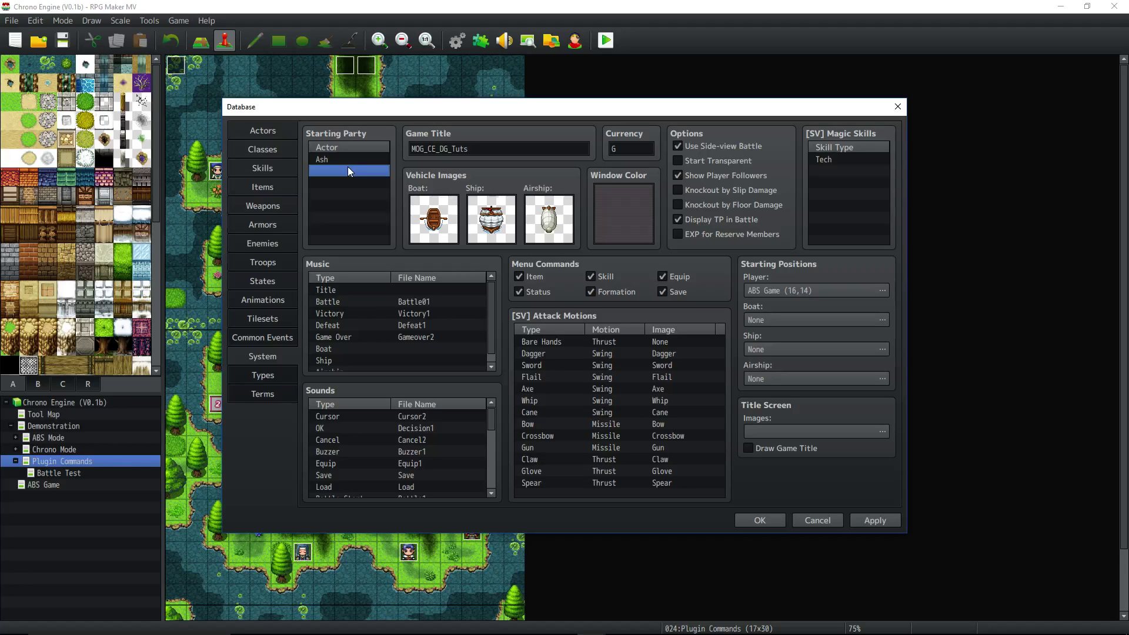
# Review the MOG_CE_DG_Tuts game title and Ash's Starting Party entry.
pyautogui.moveTo(420, 175)
pyautogui.doubleClick(454, 151)
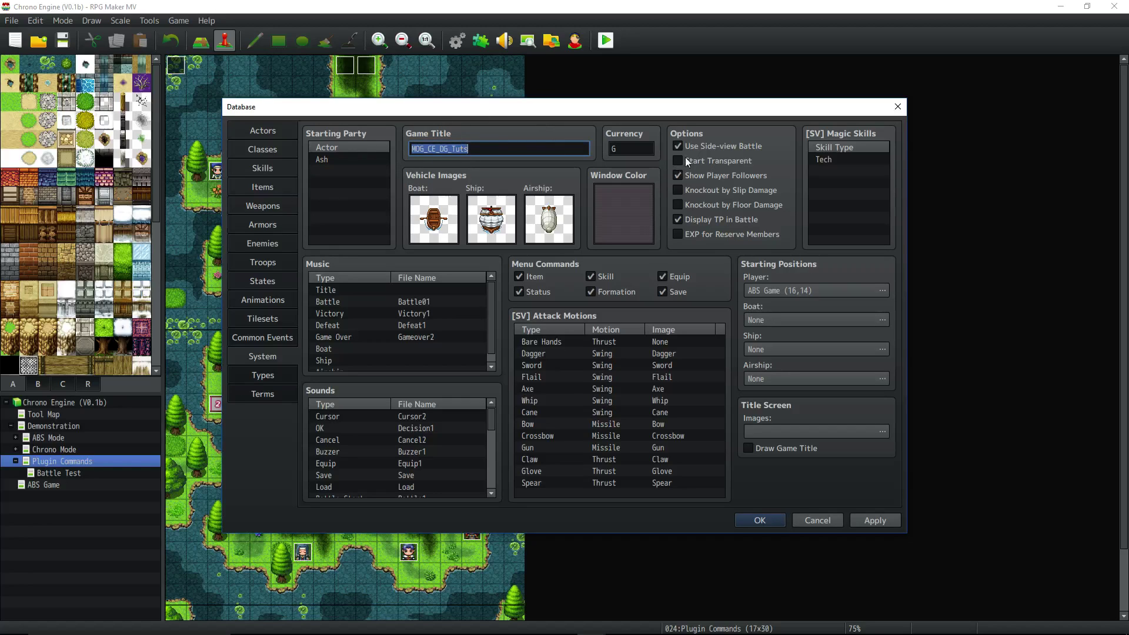
pyautogui.click(346, 170)
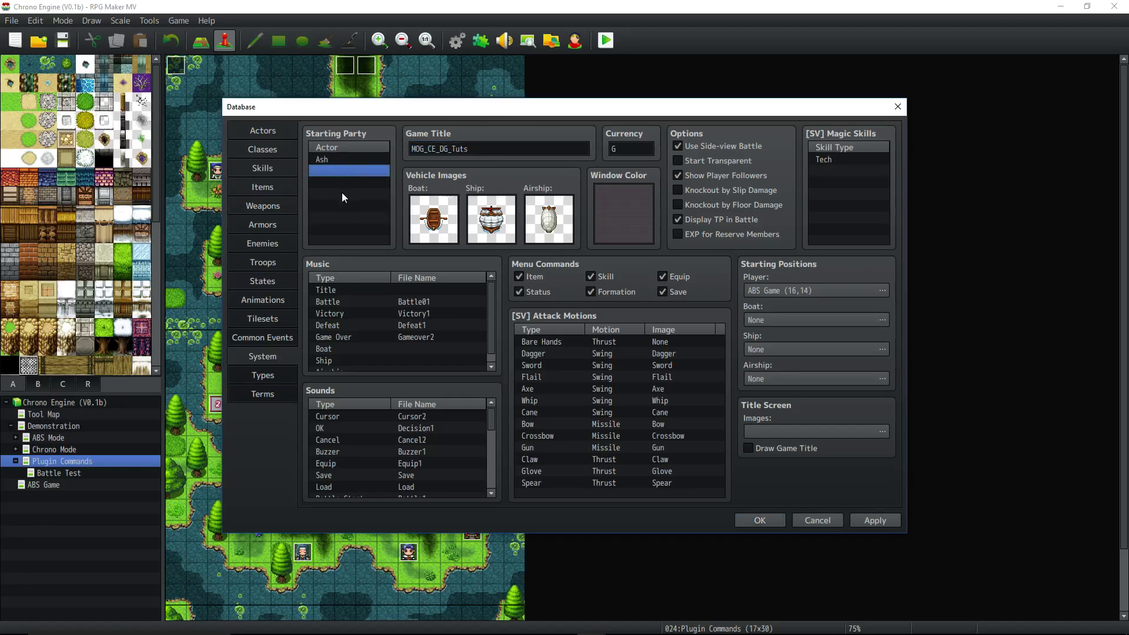
pyautogui.click(341, 158)
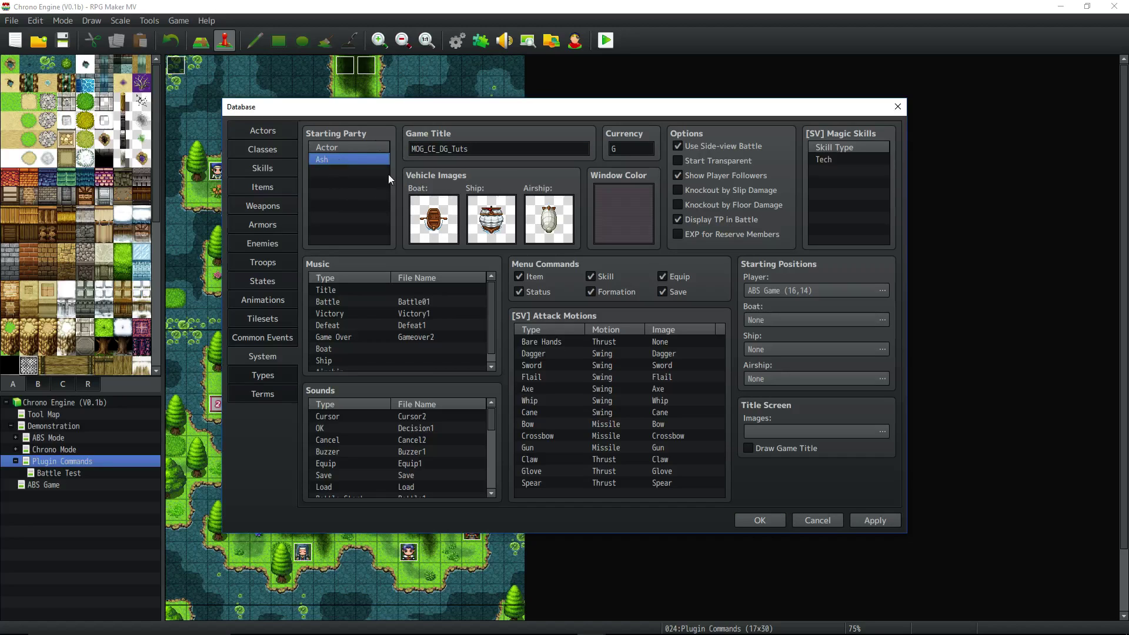
pyautogui.doubleClick(497, 147)
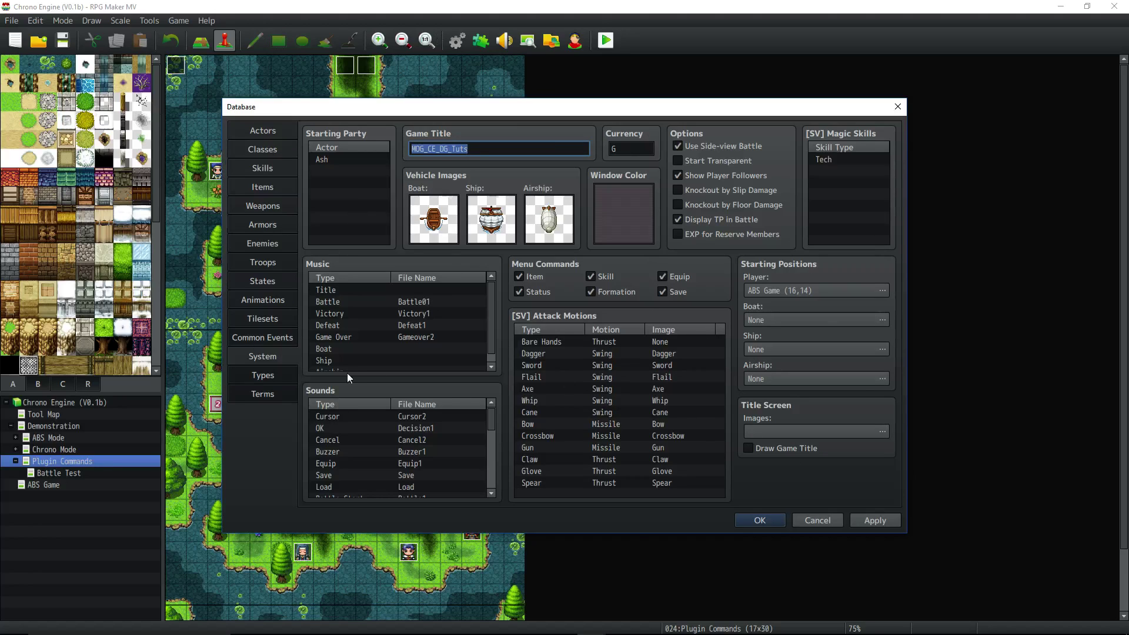
# Preview Dungeon_A1, Dungeon_A4 and Inside_A1 for tileset A1, then cancel without choosing.
pyautogui.click(258, 341)
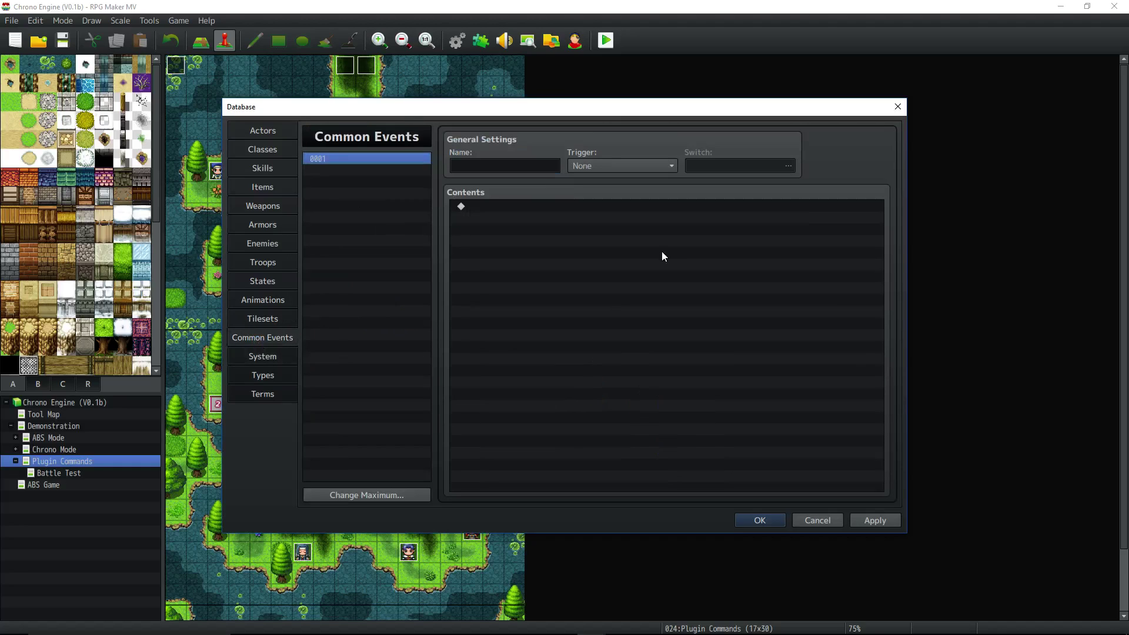
pyautogui.click(258, 312)
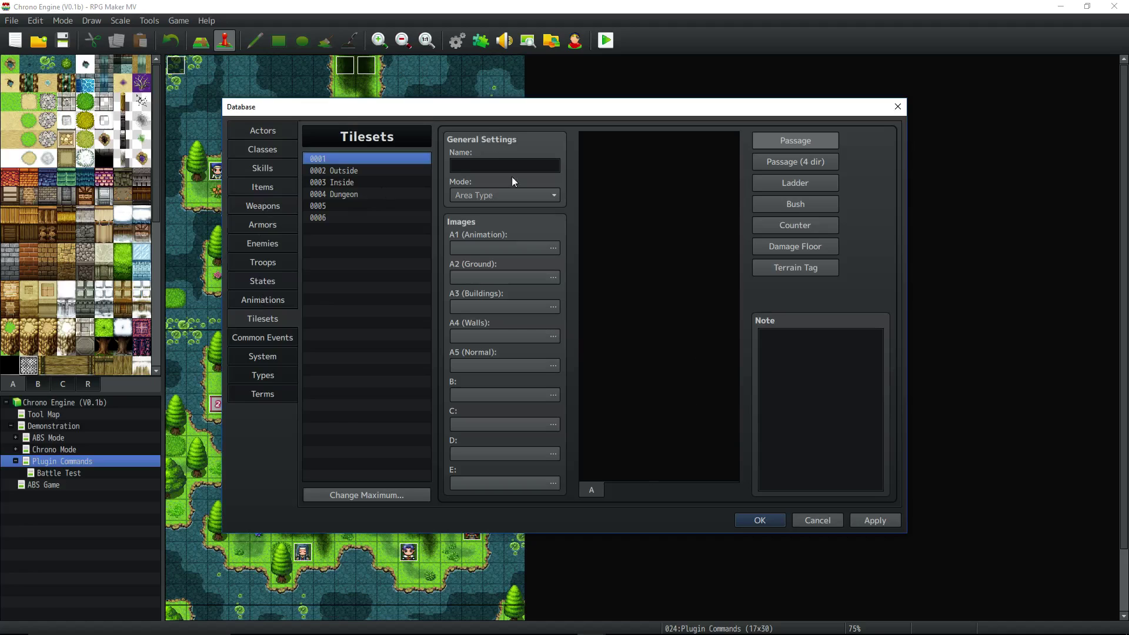
pyautogui.click(551, 247)
pyautogui.click(419, 217)
pyautogui.click(416, 238)
pyautogui.click(410, 285)
pyautogui.click(726, 448)
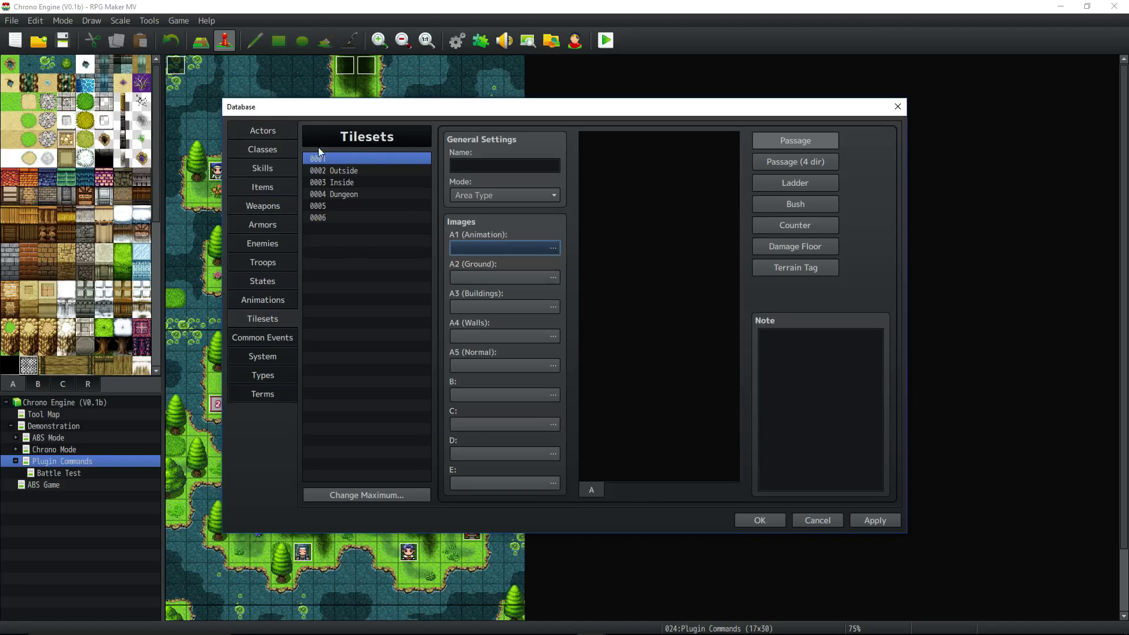
# Select the 0129 Leaf animation and play its preview several times.
pyautogui.click(270, 298)
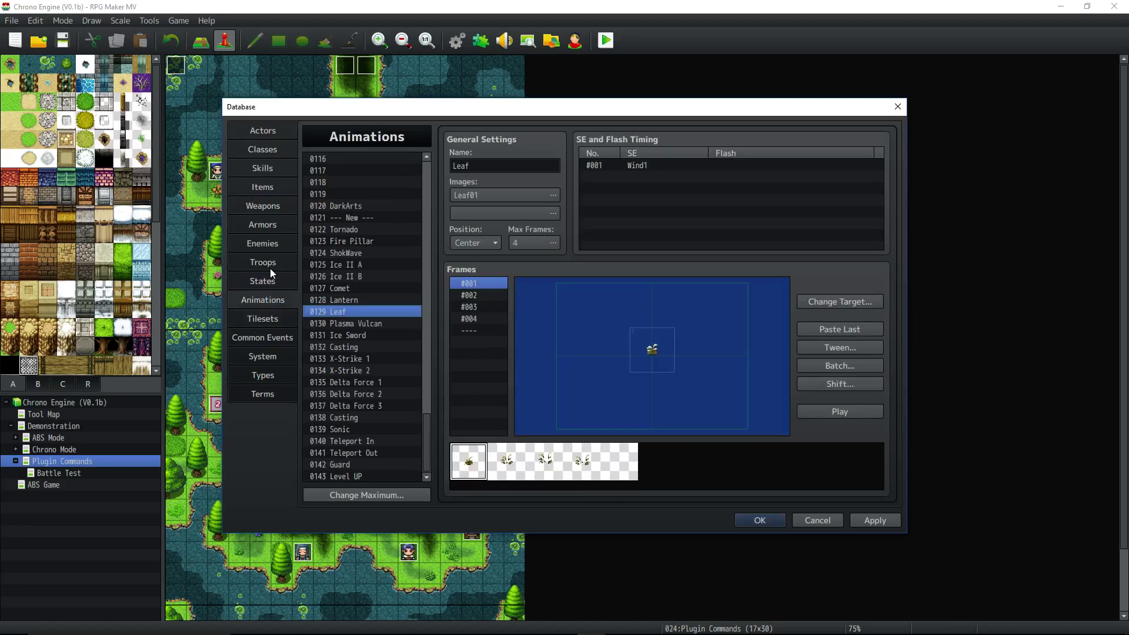
pyautogui.moveTo(423, 431); pyautogui.dragTo(429, 408)
pyautogui.scroll(-3, 427, 406)
pyautogui.click(836, 412)
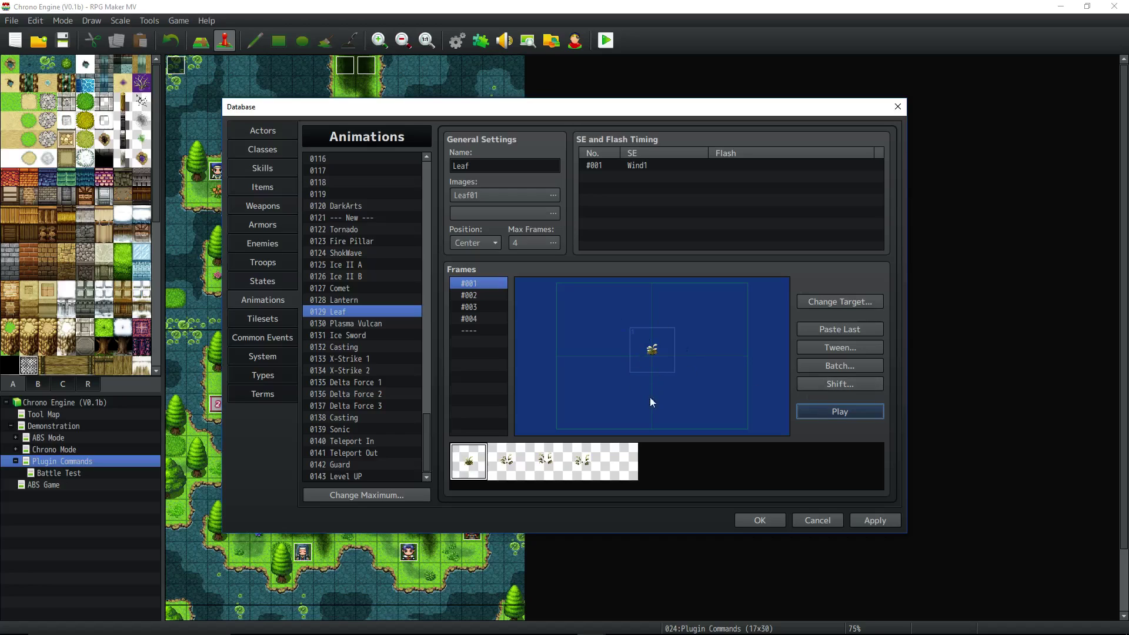
pyautogui.click(842, 414)
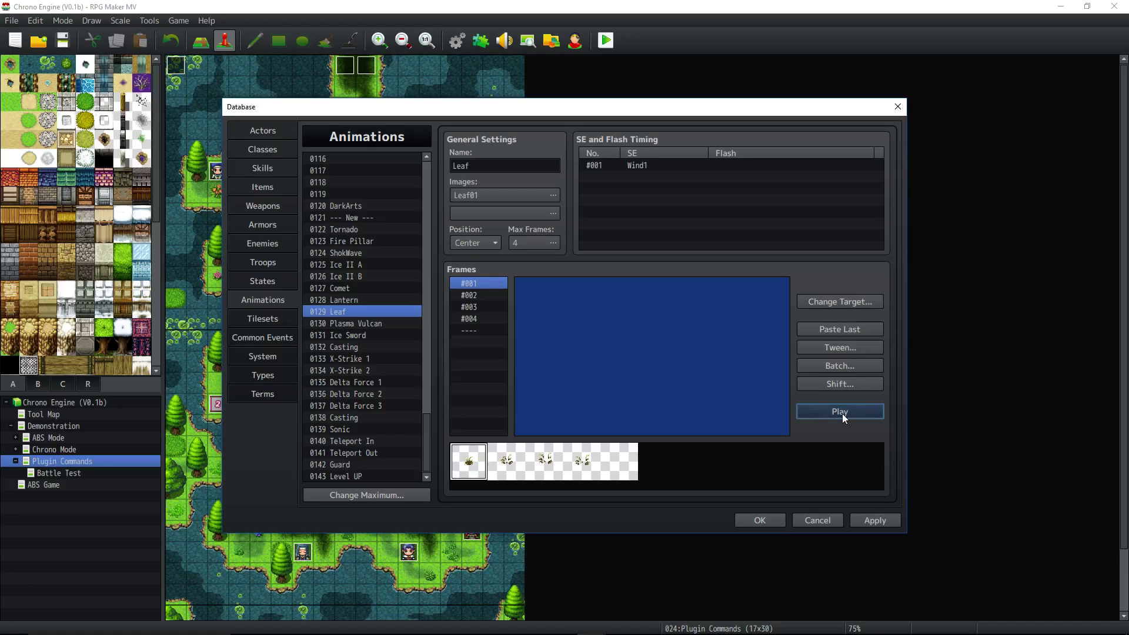
pyautogui.click(843, 414)
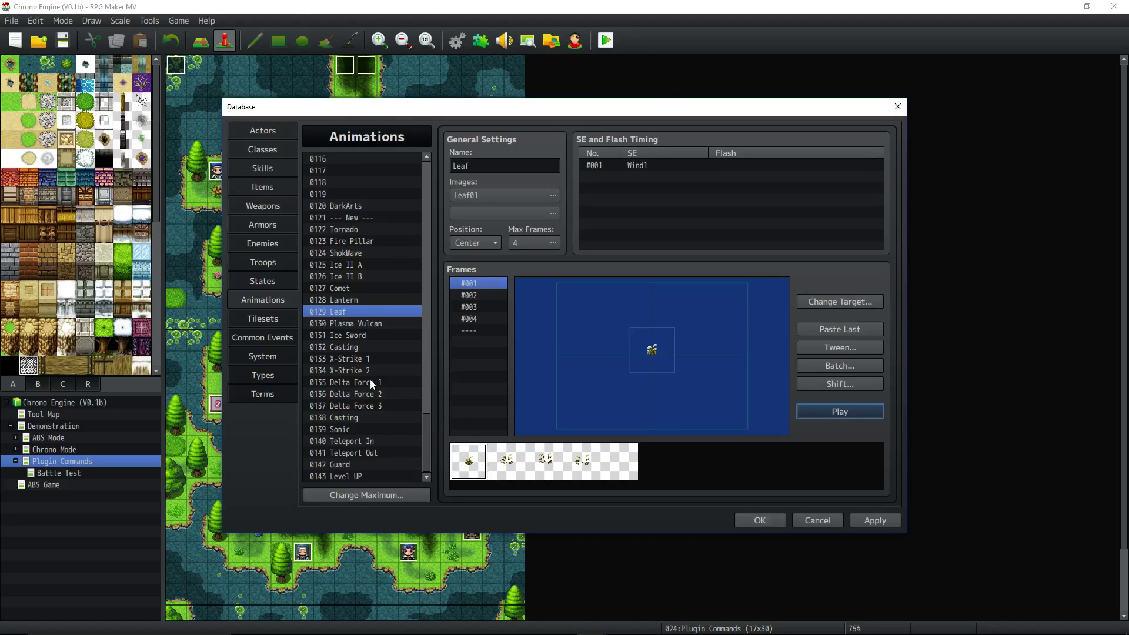
pyautogui.moveTo(397, 106); pyautogui.dragTo(428, 105)
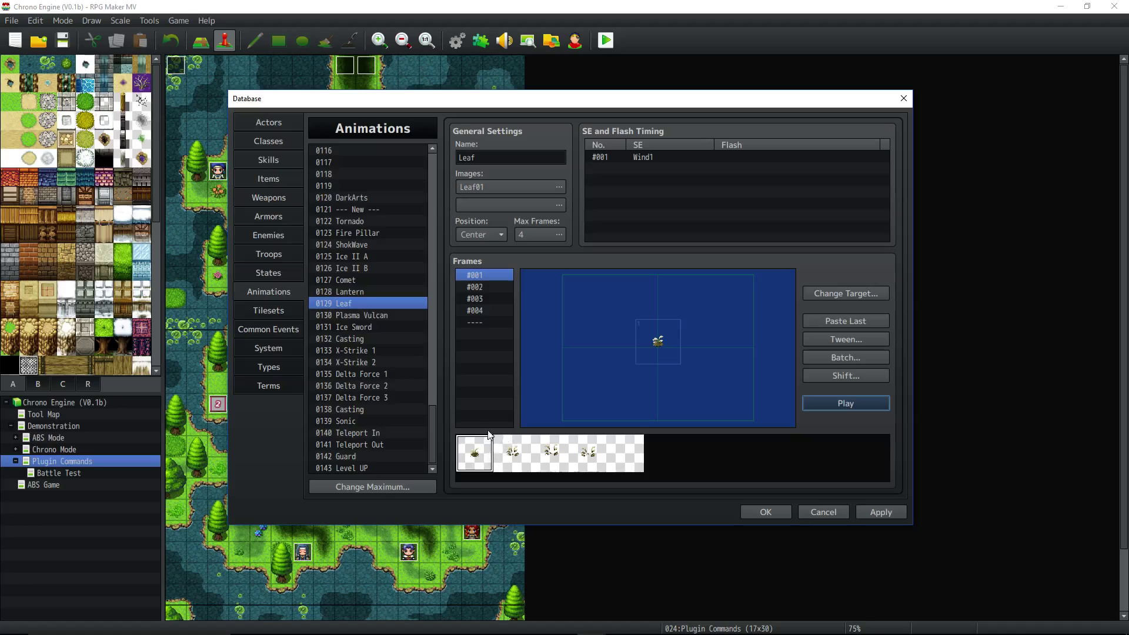
# Step through the Leaf animation's image cells and replay the preview.
pyautogui.click(509, 451)
pyautogui.click(549, 453)
pyautogui.click(588, 453)
pyautogui.click(478, 450)
pyautogui.click(820, 402)
pyautogui.click(814, 403)
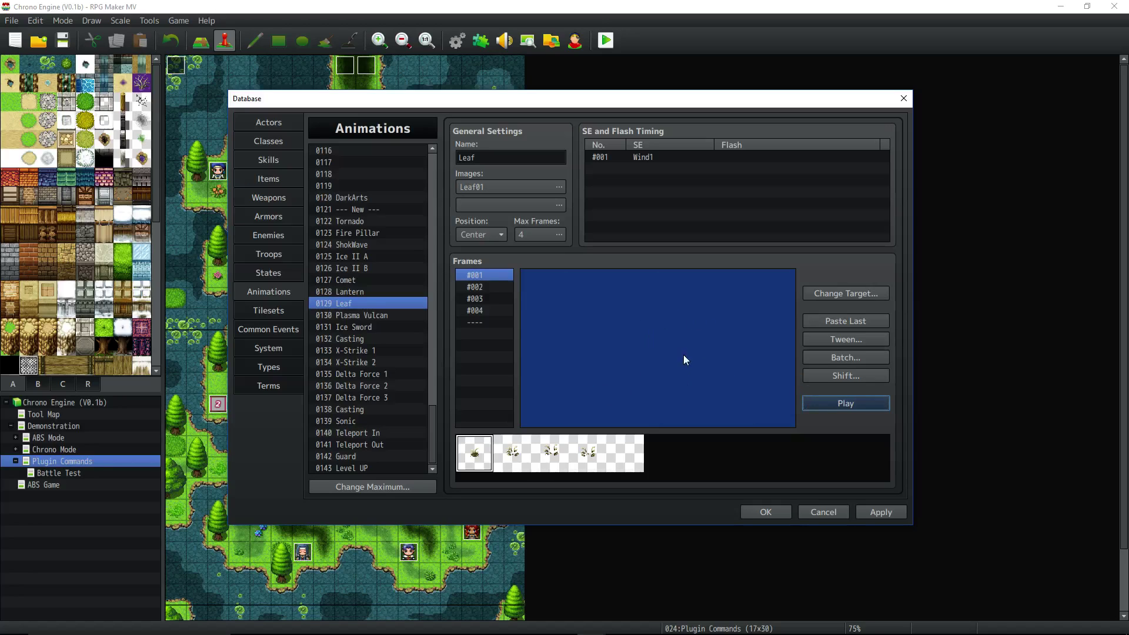
pyautogui.click(811, 403)
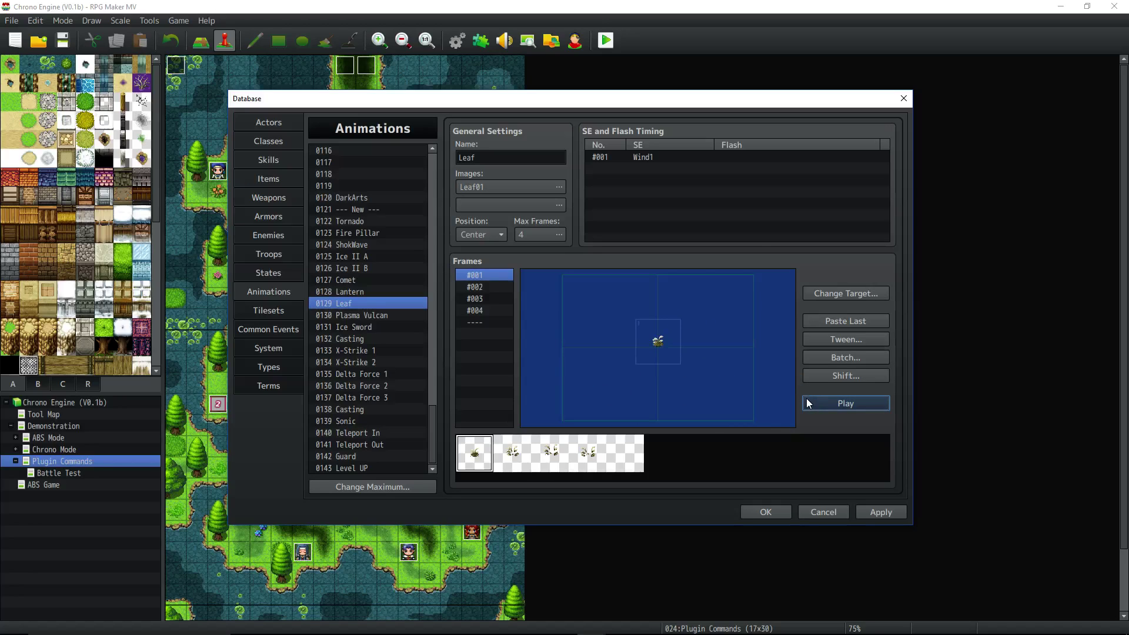
pyautogui.click(806, 398)
# Close the Database and open MAP 01 (Sword) under ABS Mode.
pyautogui.click(766, 512)
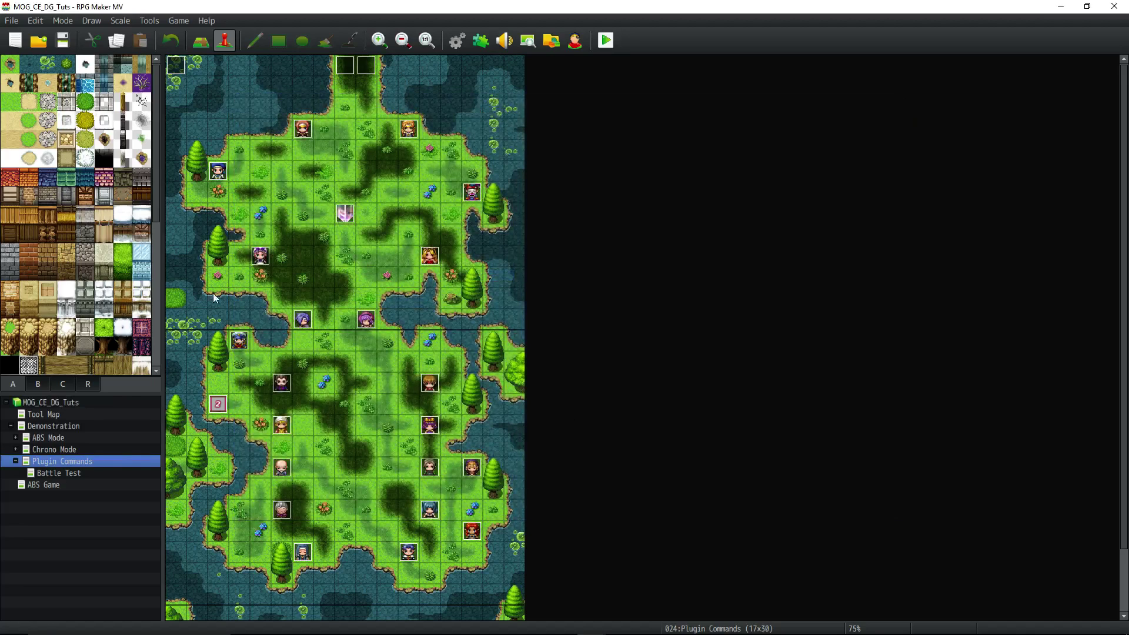
pyautogui.click(69, 426)
pyautogui.click(73, 412)
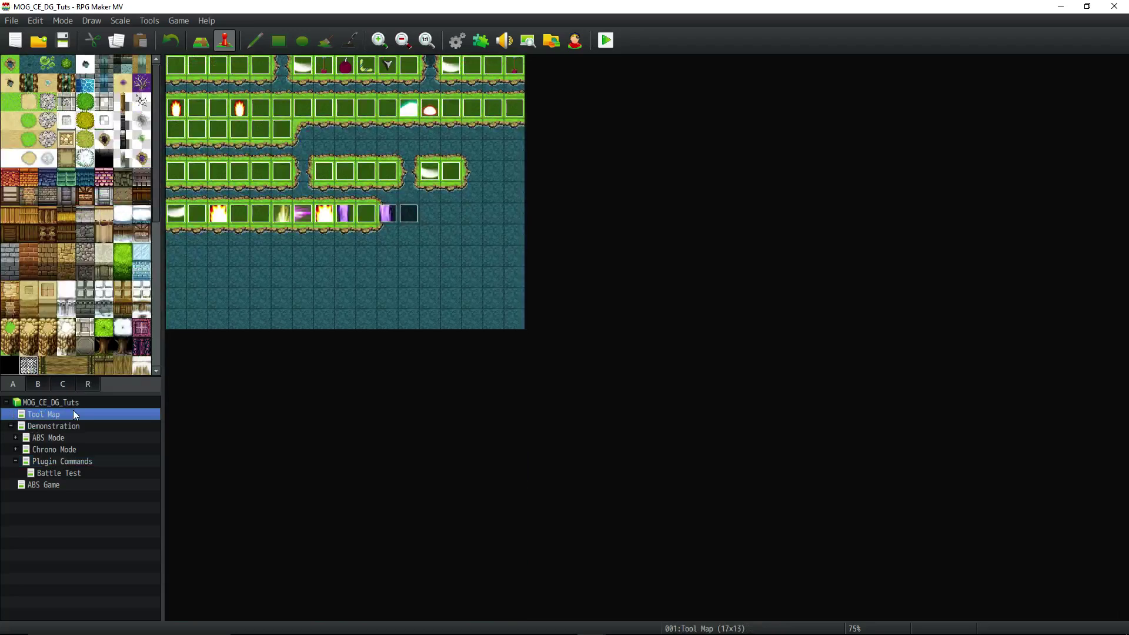
pyautogui.click(70, 437)
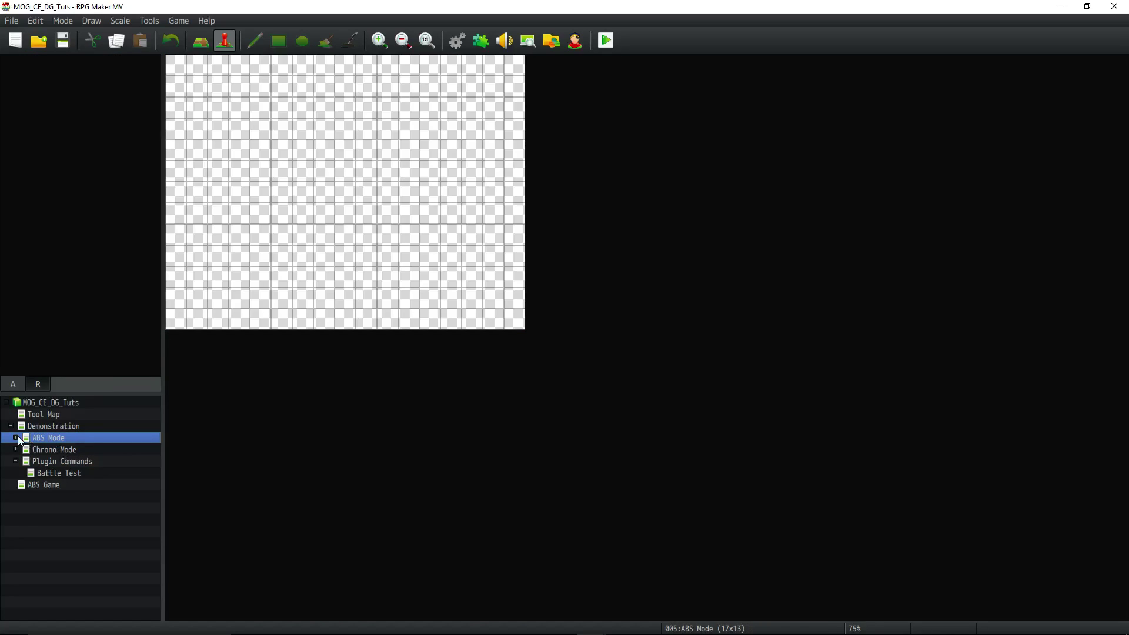
pyautogui.click(16, 438)
pyautogui.click(59, 450)
# Open the Leaf event and review its collision_id : 6 and 51 comments, Show Animation and Erase Event.
pyautogui.click(350, 154)
pyautogui.rightClick(350, 153)
pyautogui.click(362, 158)
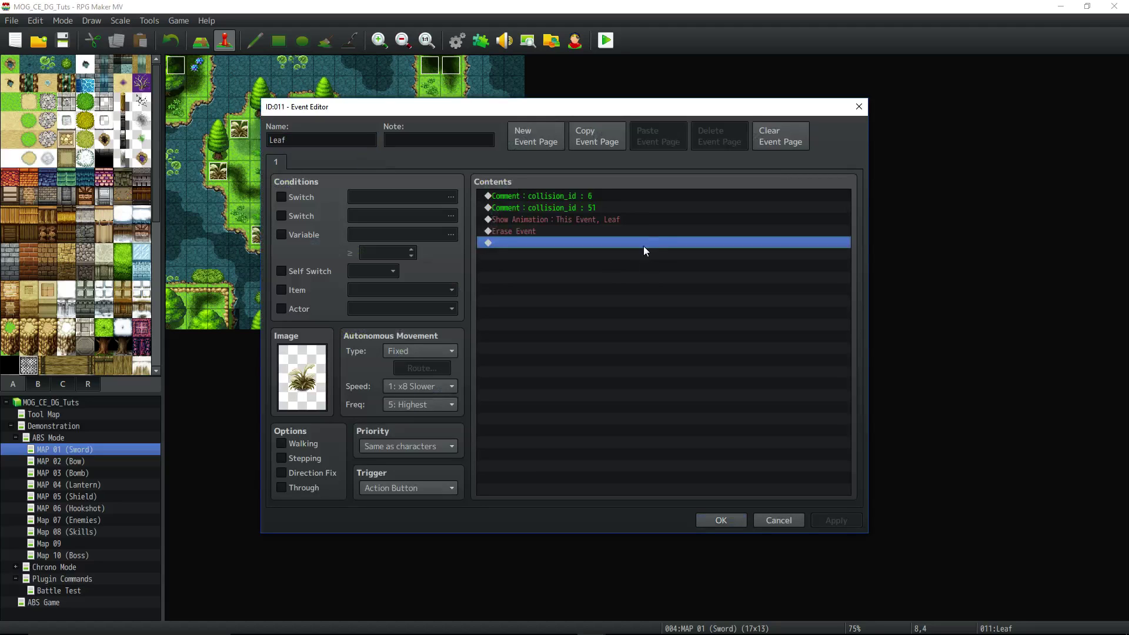
pyautogui.click(580, 198)
pyautogui.click(594, 209)
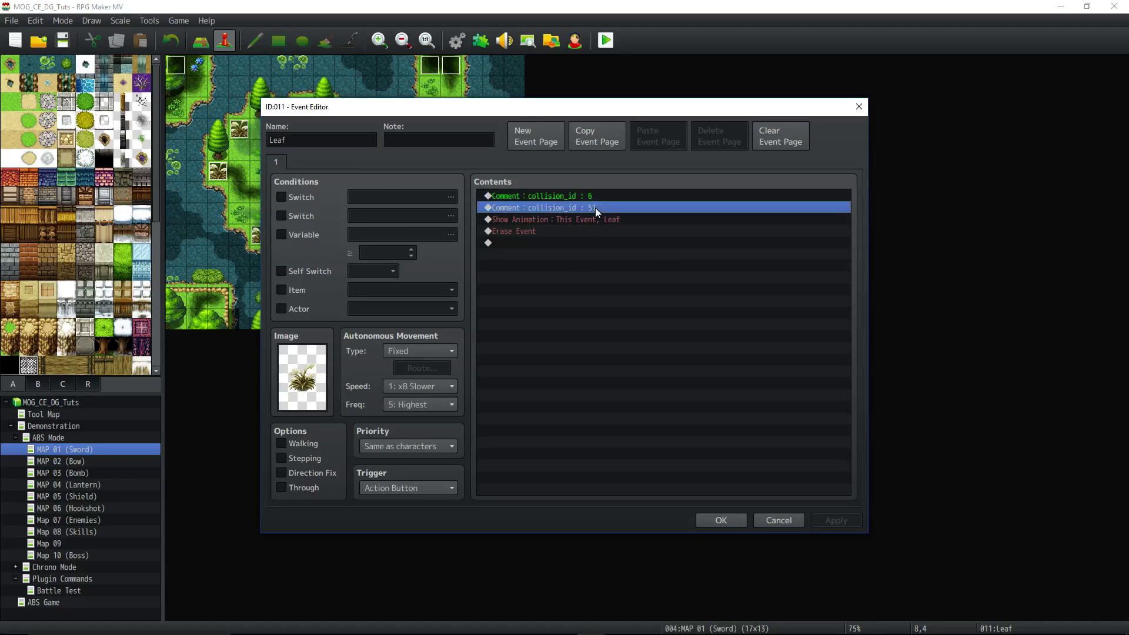
pyautogui.press('Down')
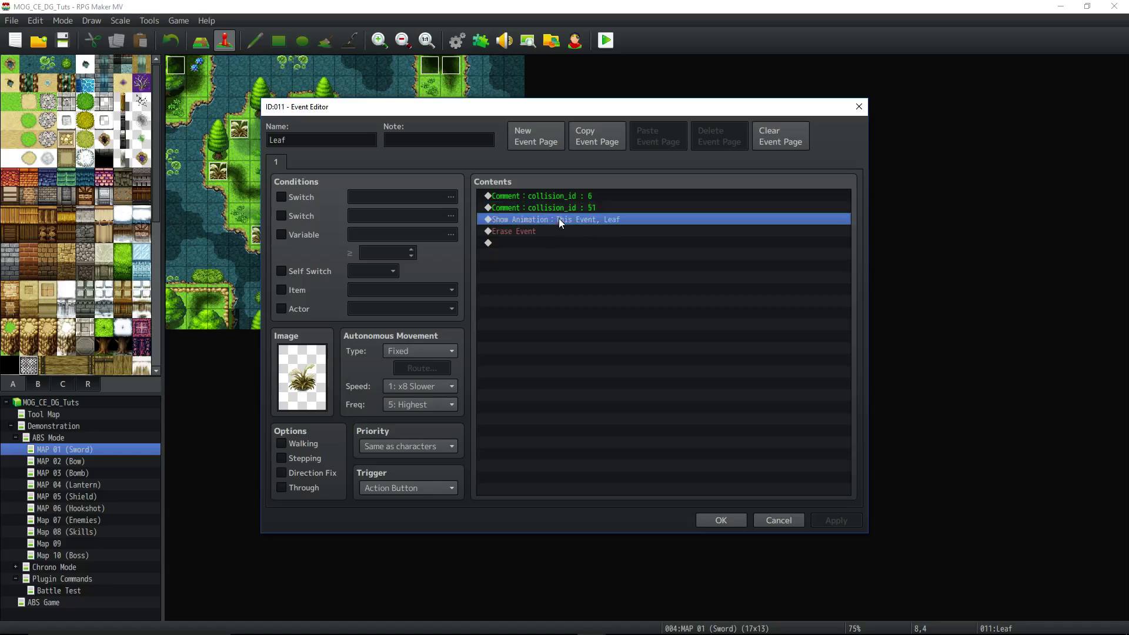
pyautogui.click(549, 233)
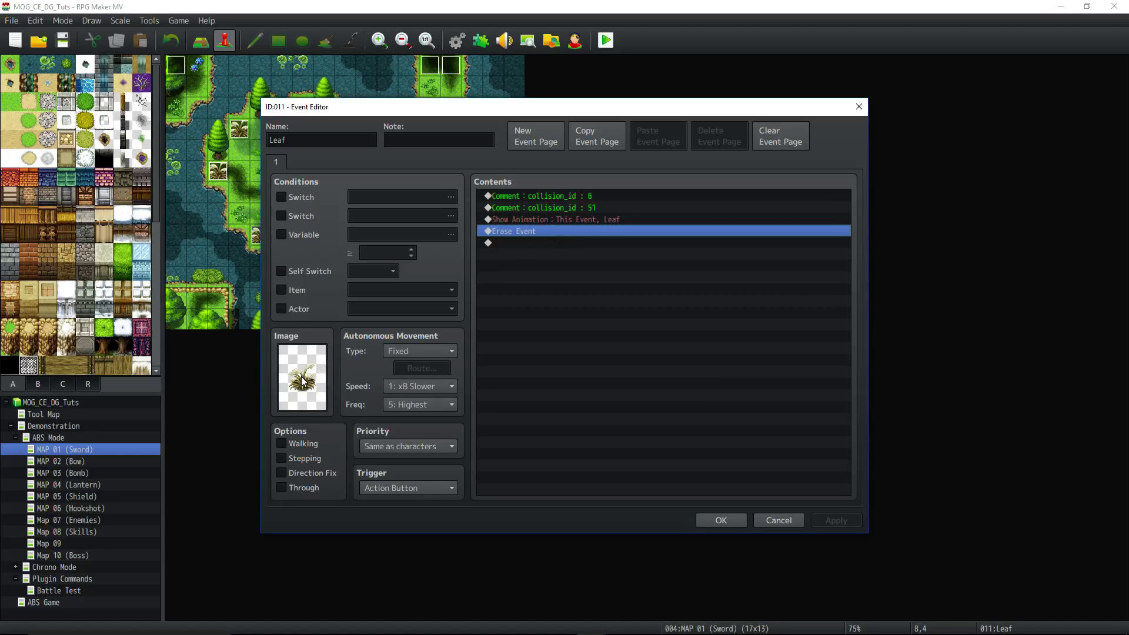
# Go over the Leaf event's collision_id comments and commands again, then close the editor.
pyautogui.click(581, 196)
pyautogui.click(582, 210)
pyautogui.click(594, 196)
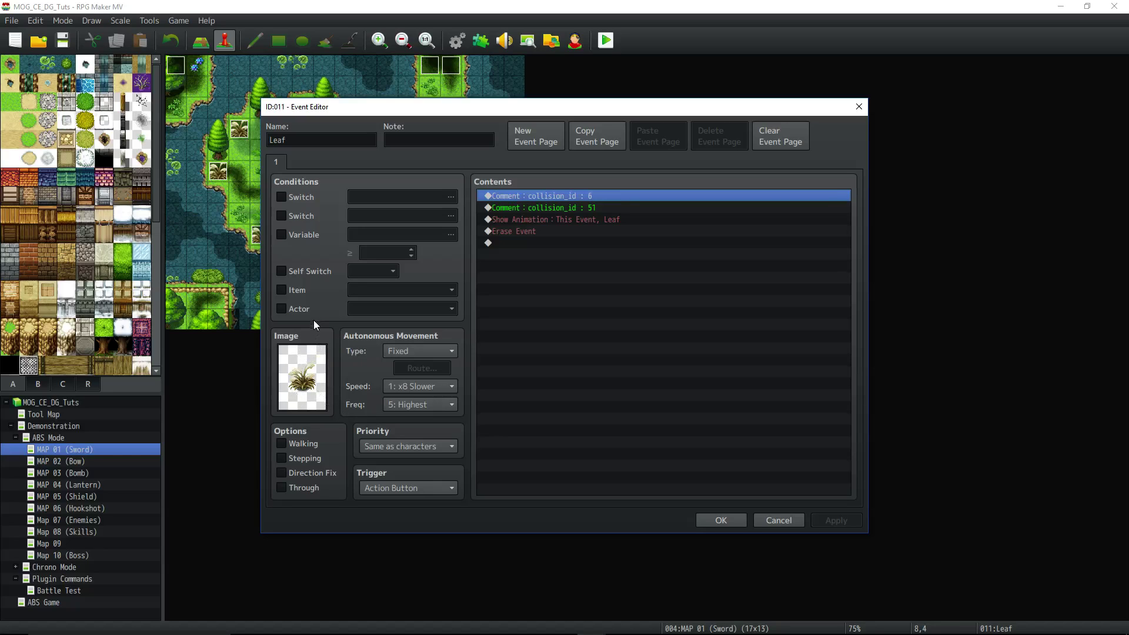
pyautogui.click(581, 210)
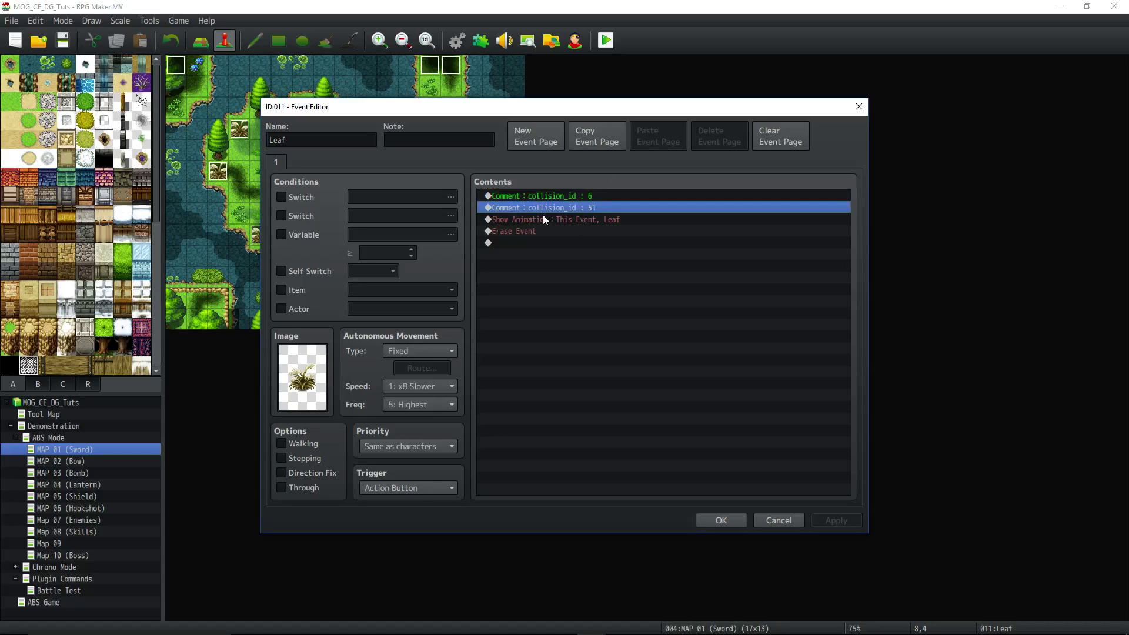
pyautogui.click(569, 221)
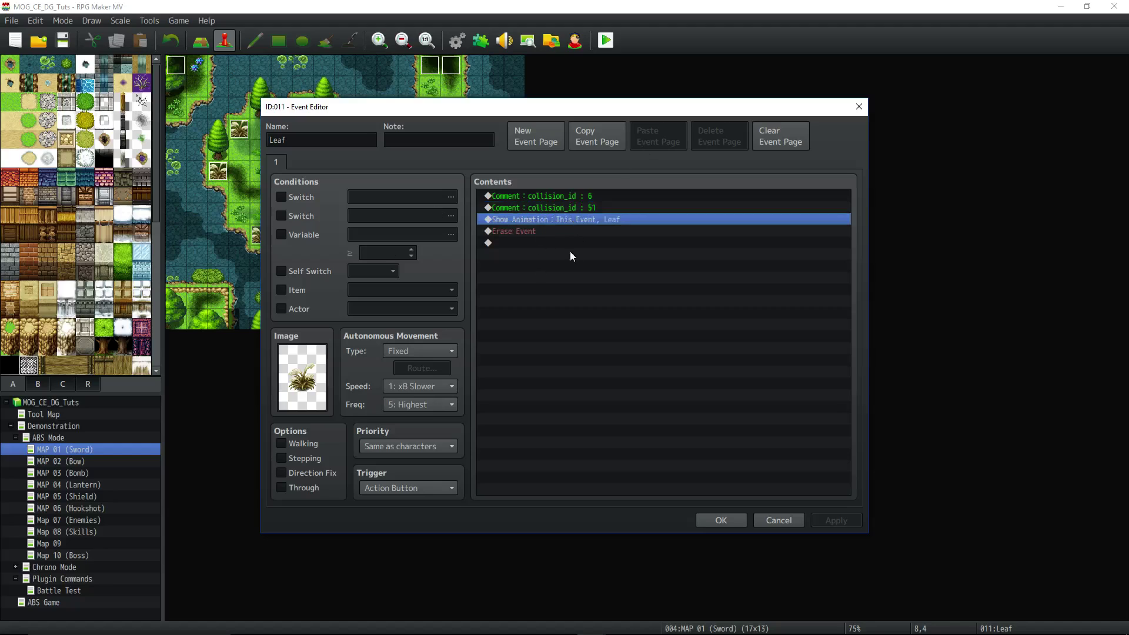
pyautogui.click(520, 233)
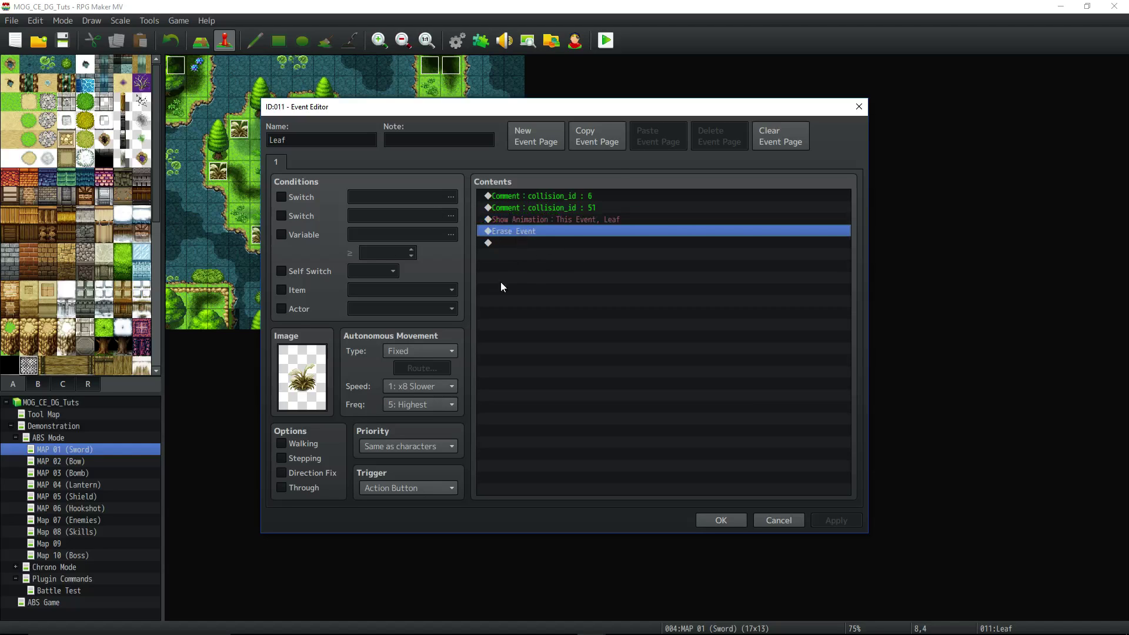
pyautogui.click(588, 196)
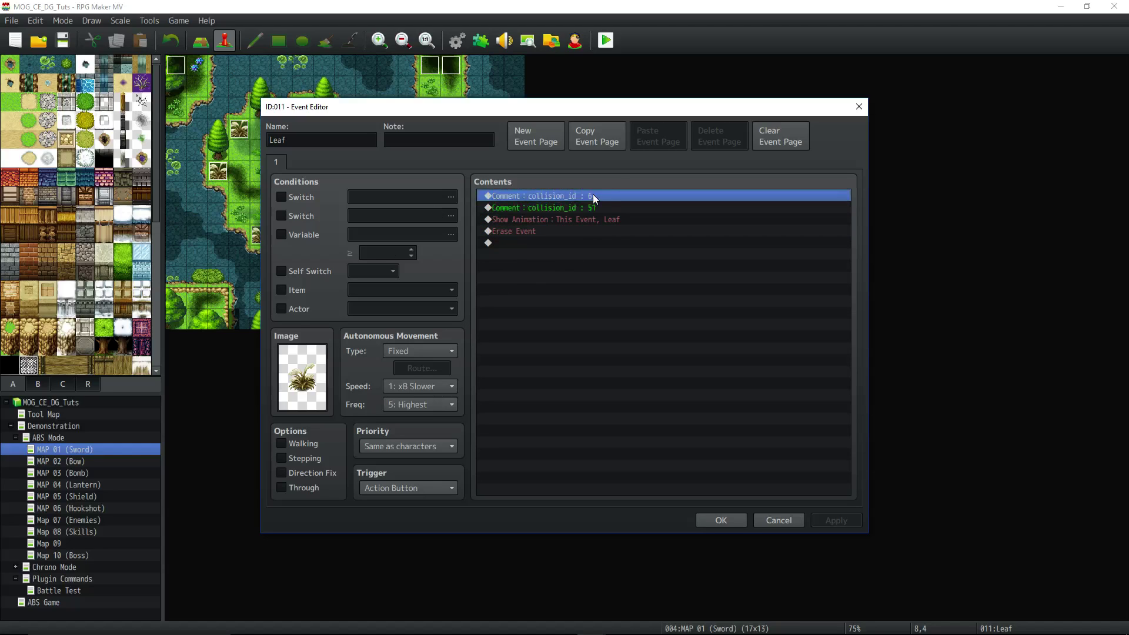
pyautogui.click(592, 206)
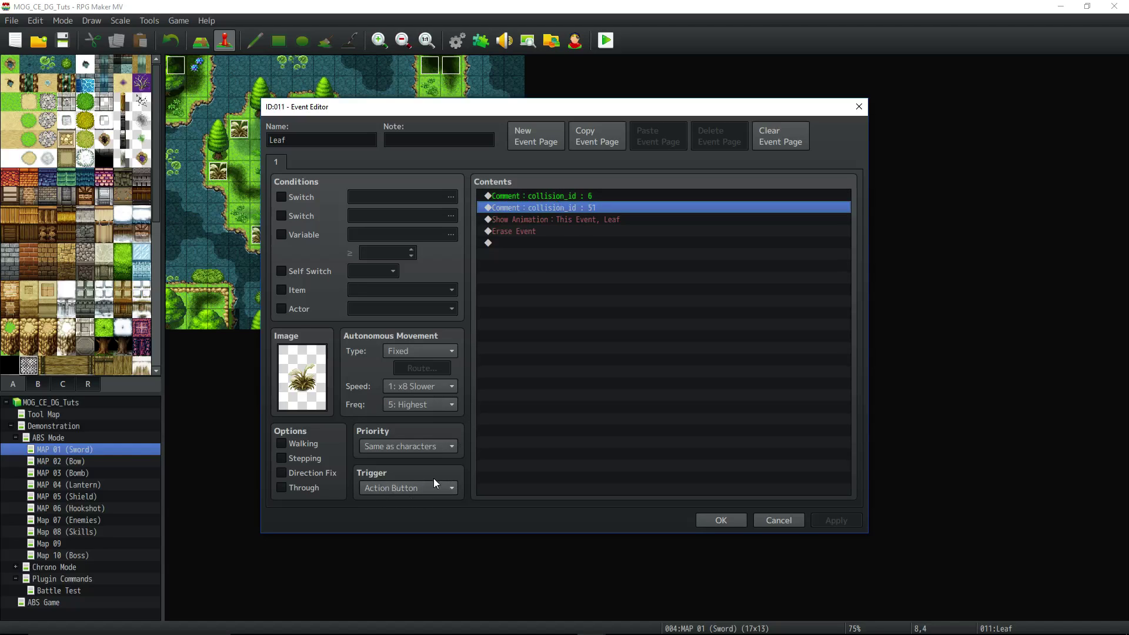
pyautogui.click(721, 521)
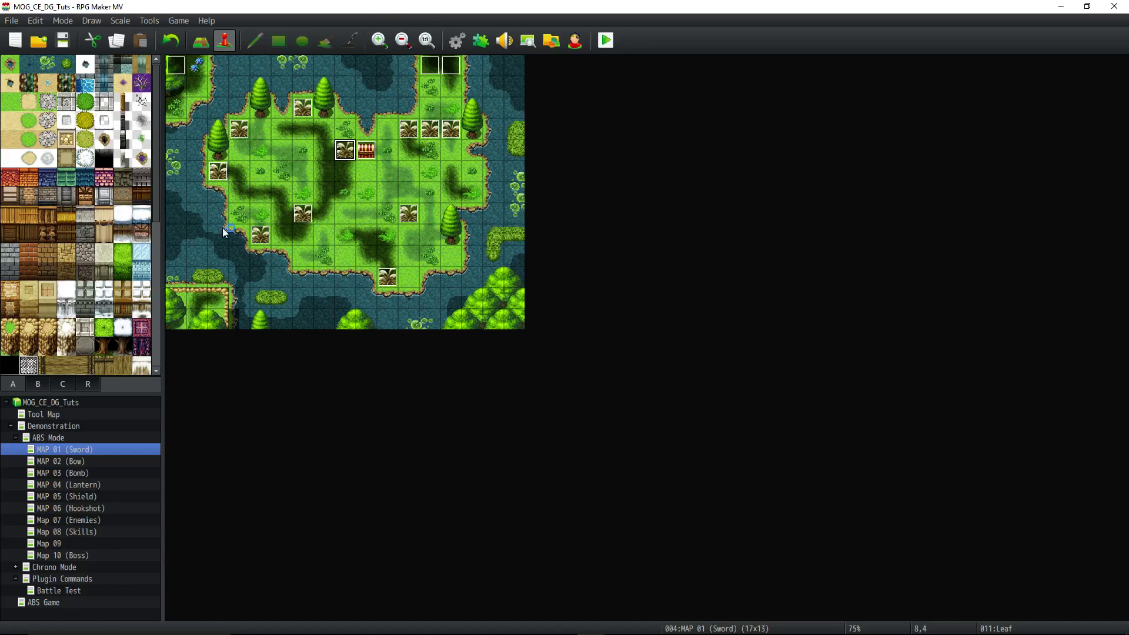
# Open the Database's Enemies page and browse Angel, Dummy, Mutant Orc, Slime and Bat.
pyautogui.click(459, 39)
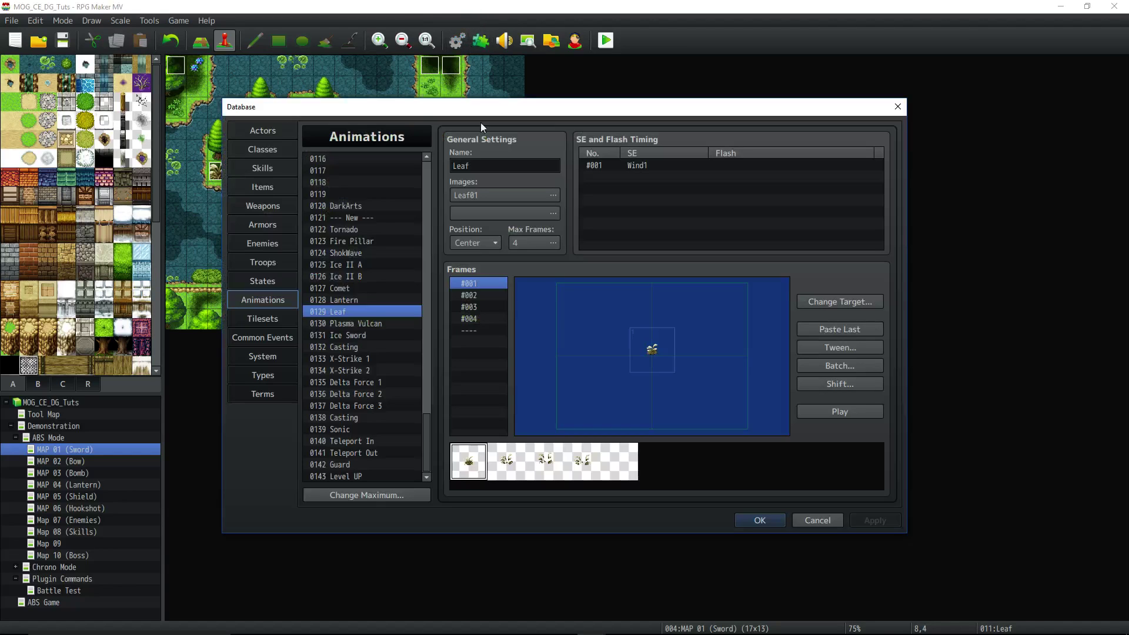
pyautogui.click(282, 281)
pyautogui.click(276, 263)
pyautogui.click(273, 243)
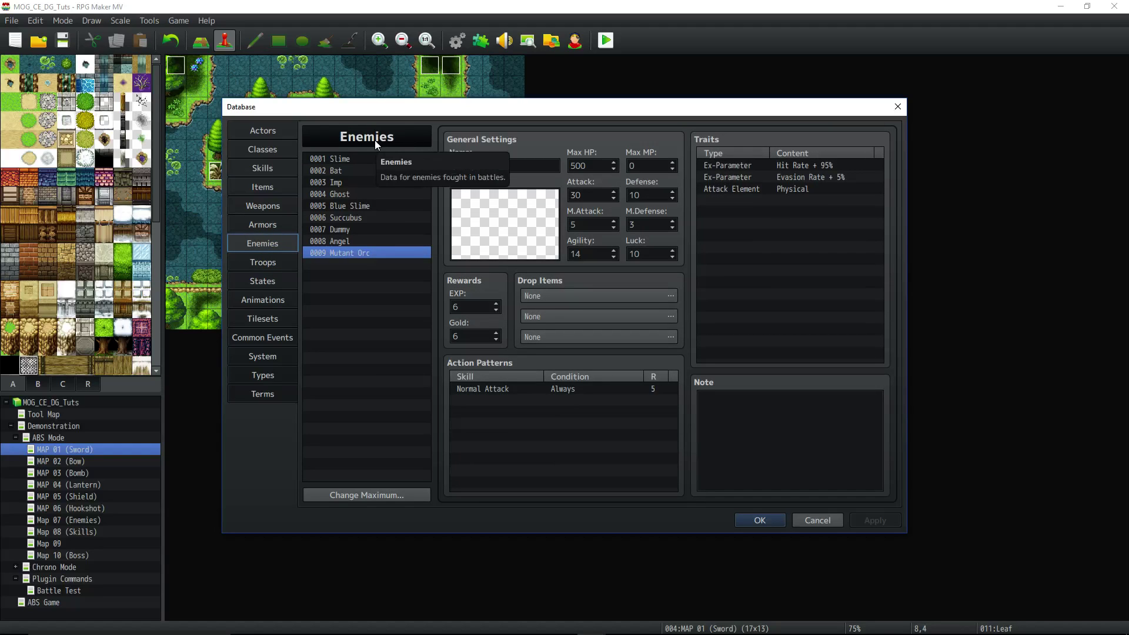
pyautogui.click(408, 241)
pyautogui.click(419, 230)
pyautogui.click(404, 252)
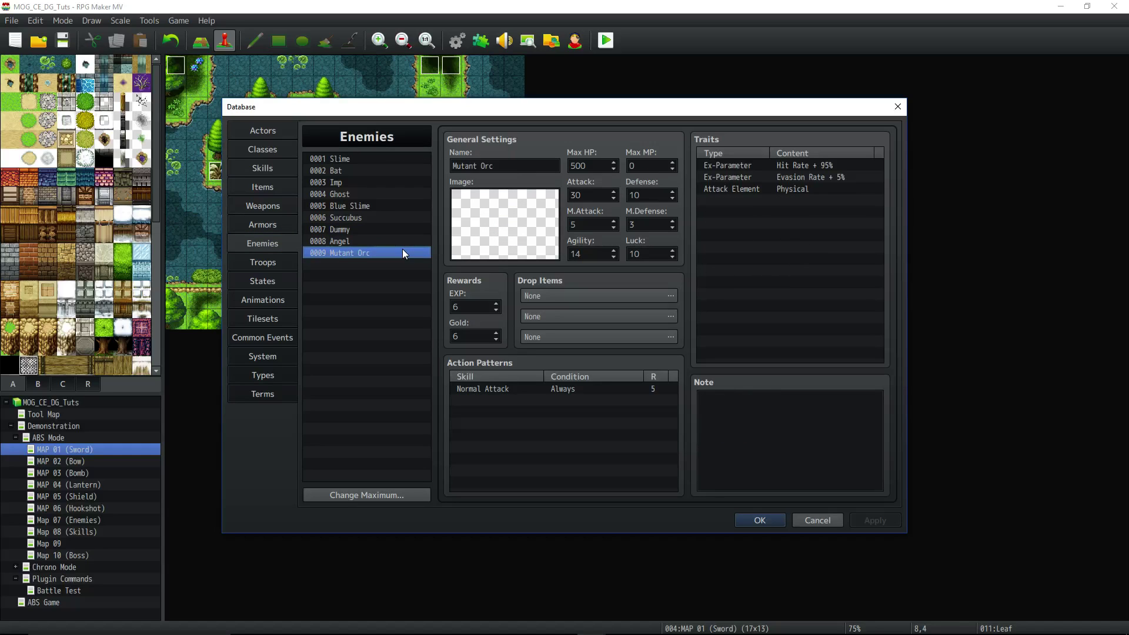
pyautogui.click(360, 158)
pyautogui.click(360, 172)
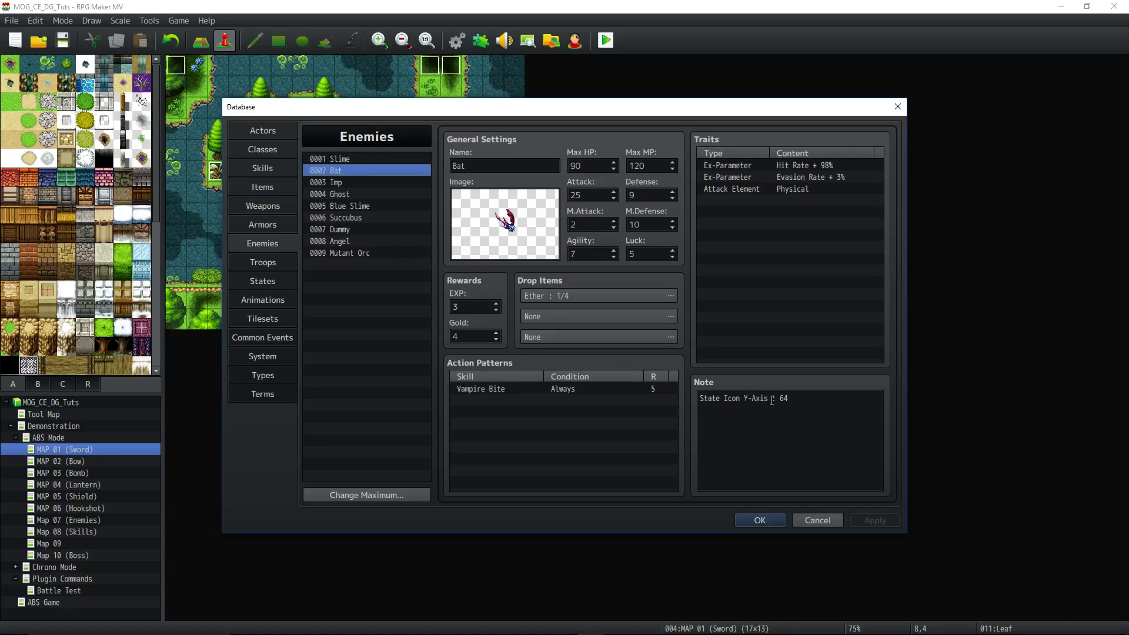
# Highlight the Bat's 'State Icon Y-Axis : 64' note, then inspect the Mutant Orc's Attack 30 and traits.
pyautogui.press('Tab')
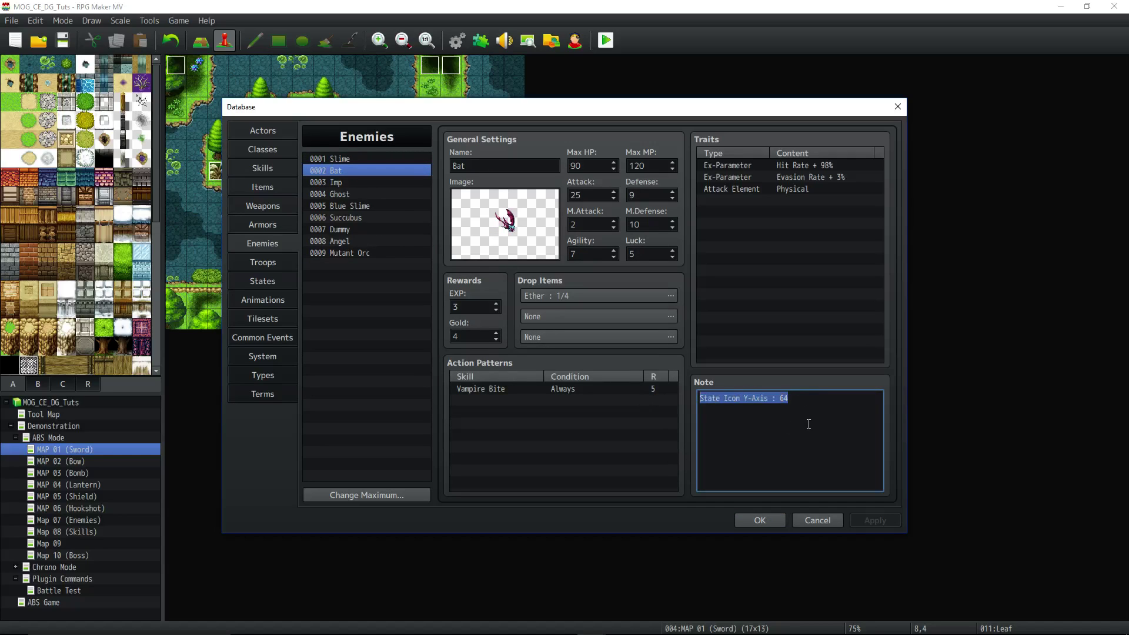
pyautogui.moveTo(791, 398); pyautogui.dragTo(673, 398)
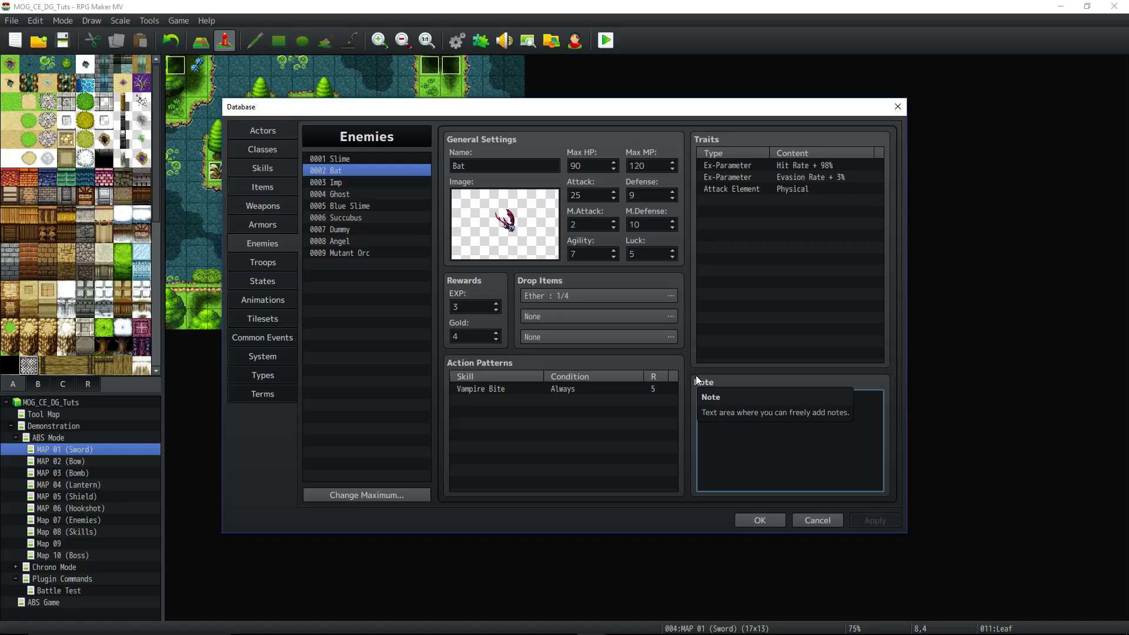
pyautogui.moveTo(848, 412); pyautogui.dragTo(637, 386)
pyautogui.click(364, 254)
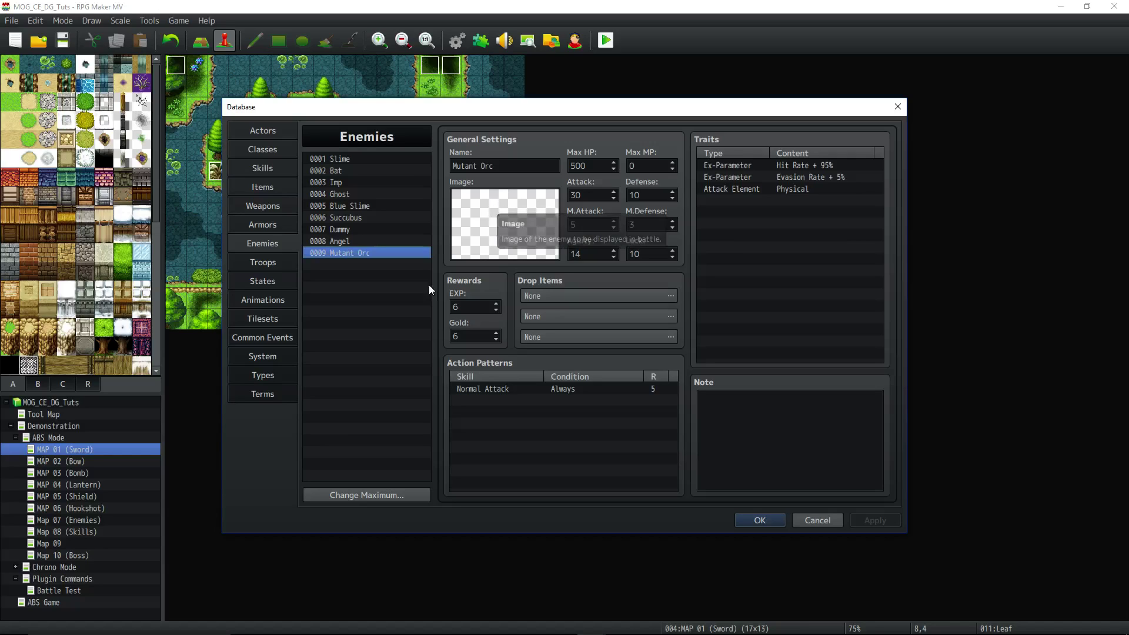
pyautogui.click(452, 166)
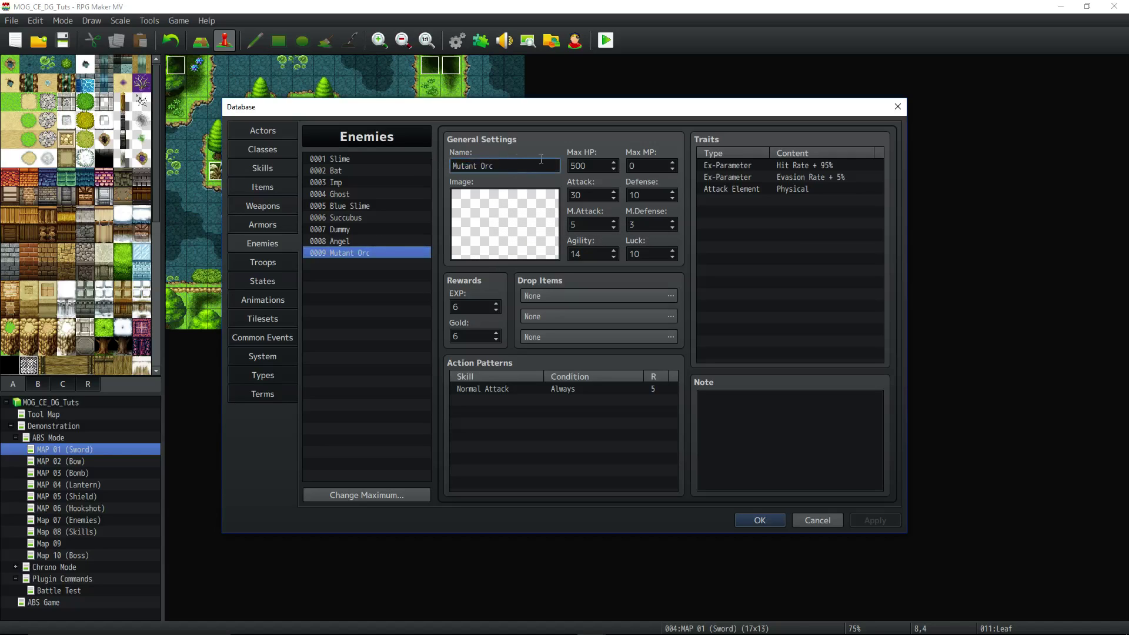
pyautogui.click(591, 194)
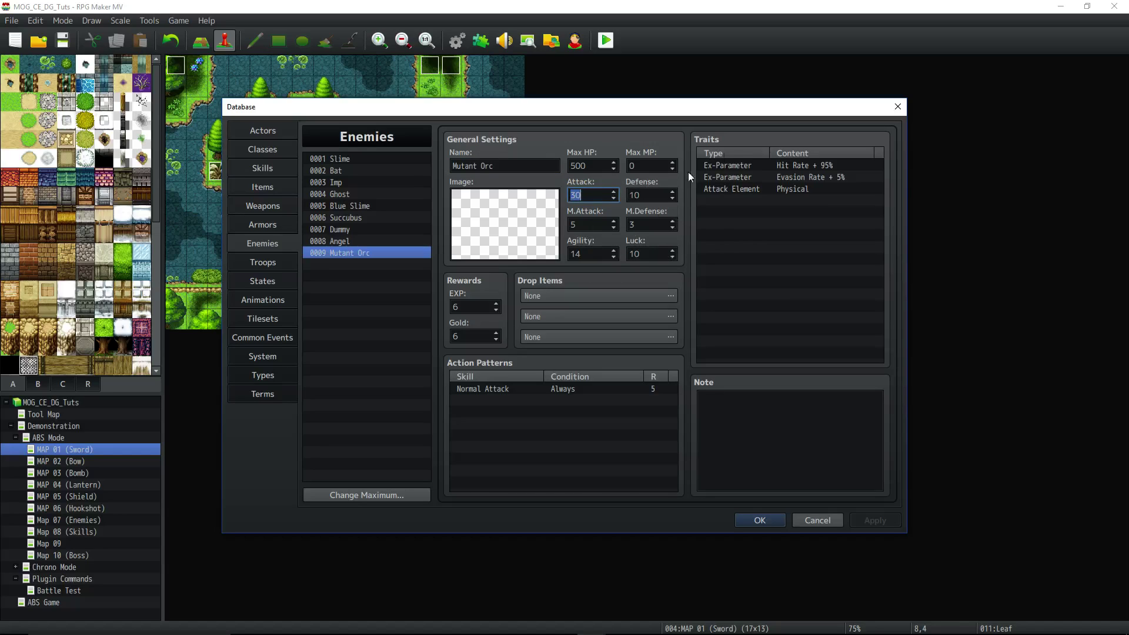
pyautogui.moveTo(724, 153); pyautogui.dragTo(835, 153)
pyautogui.click(789, 200)
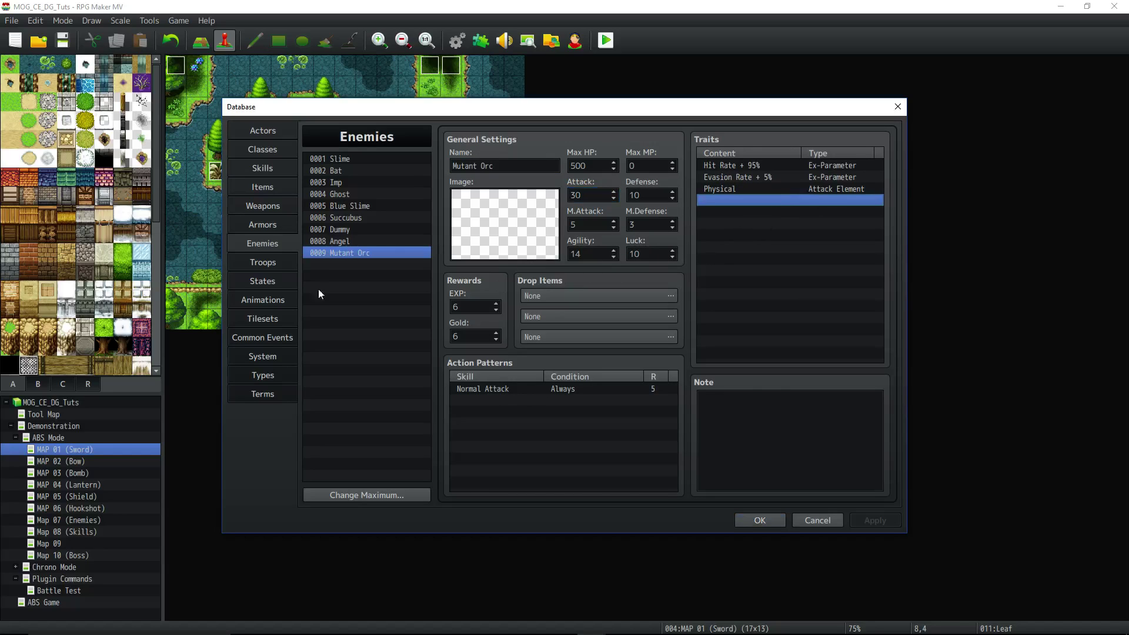
# Open the Crystal Sword weapon and highlight its 'Tool Id : 51' note.
pyautogui.click(281, 224)
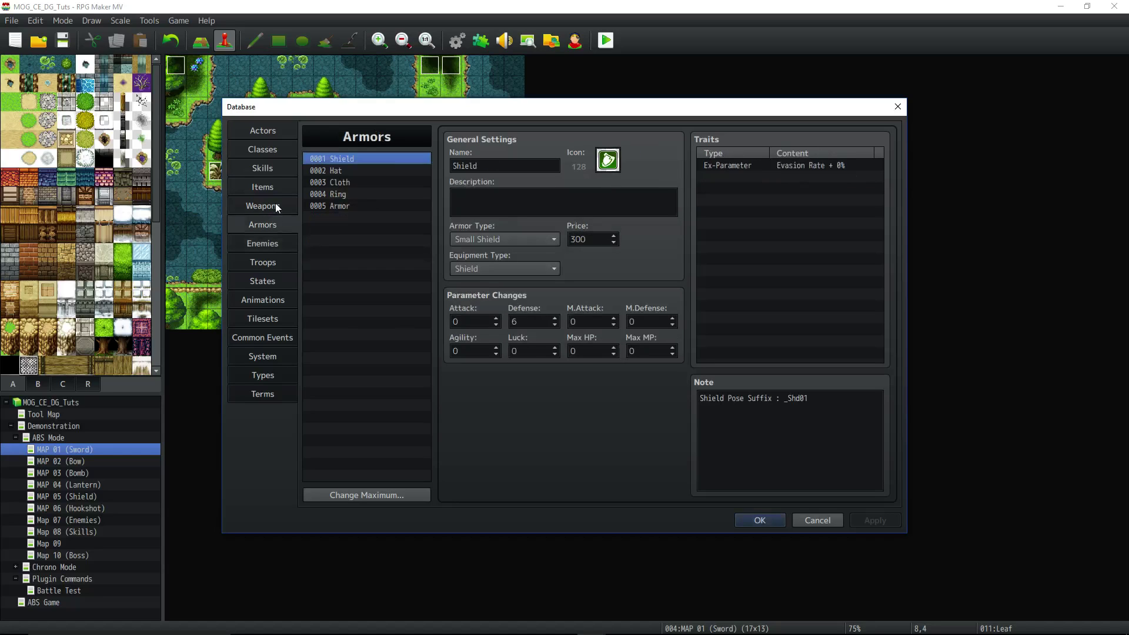
pyautogui.click(276, 206)
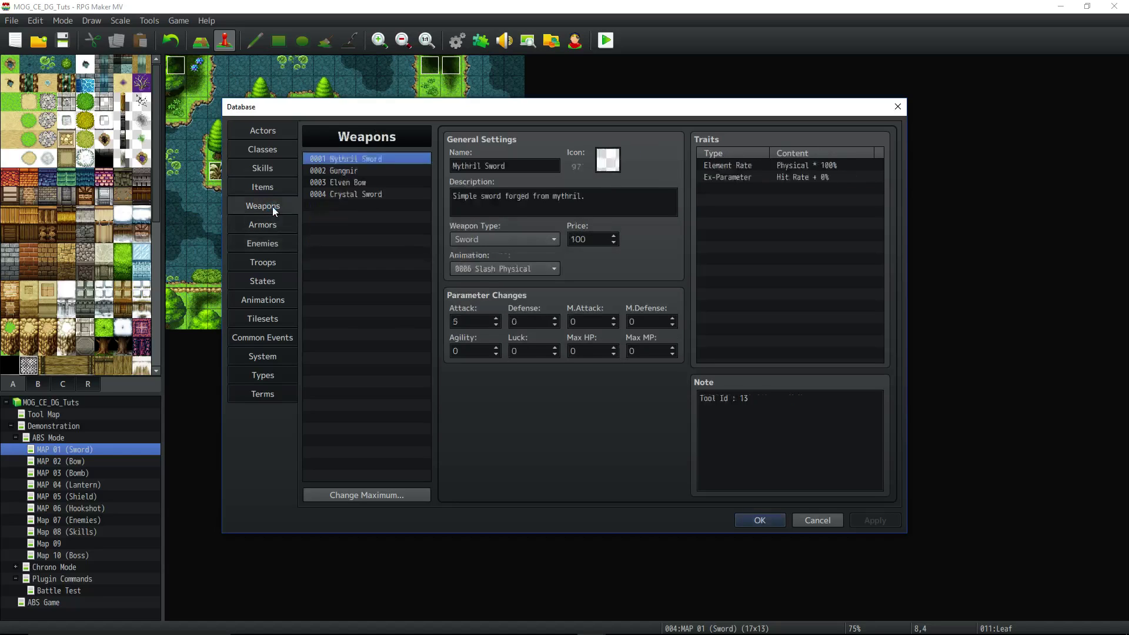
pyautogui.click(340, 193)
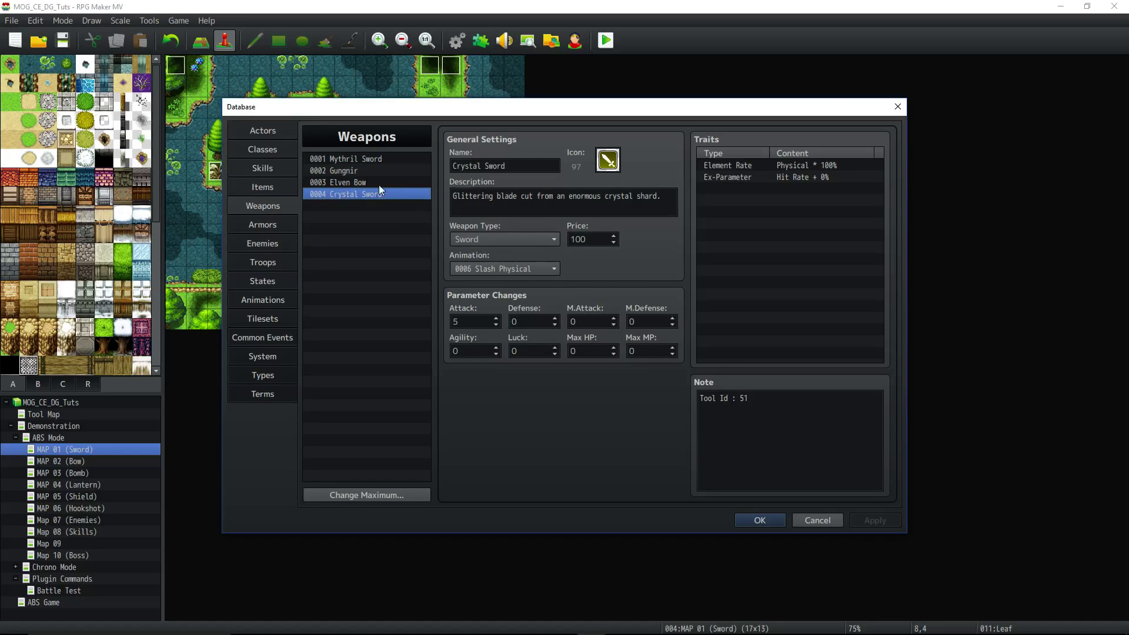
pyautogui.tripleClick(498, 166)
pyautogui.tripleClick(723, 399)
pyautogui.moveTo(748, 399); pyautogui.dragTo(702, 400)
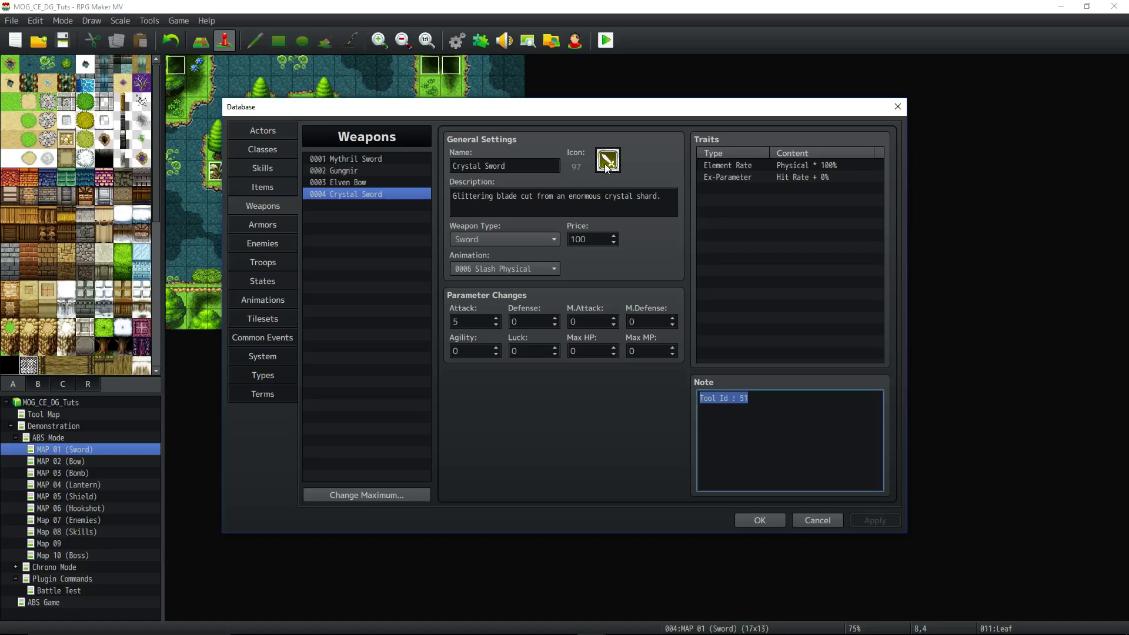
# Move the Database window down and reselect the Crystal Sword's Tool Id : 51 note.
pyautogui.moveTo(433, 107); pyautogui.dragTo(447, 197)
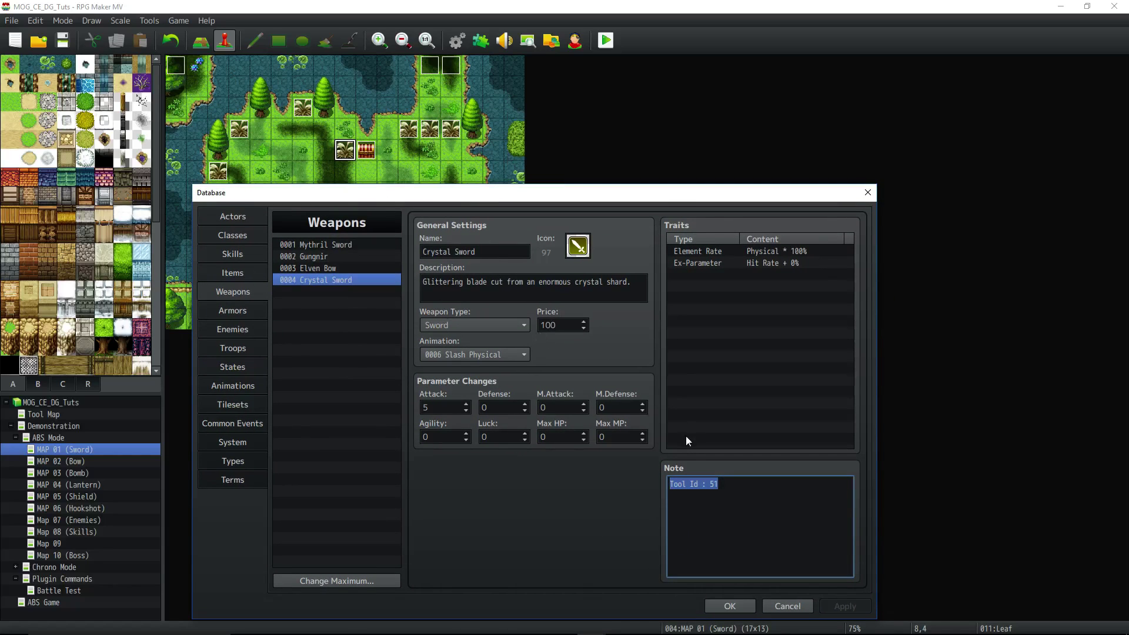
pyautogui.click(752, 490)
pyautogui.moveTo(753, 490); pyautogui.dragTo(485, 478)
pyautogui.click(334, 245)
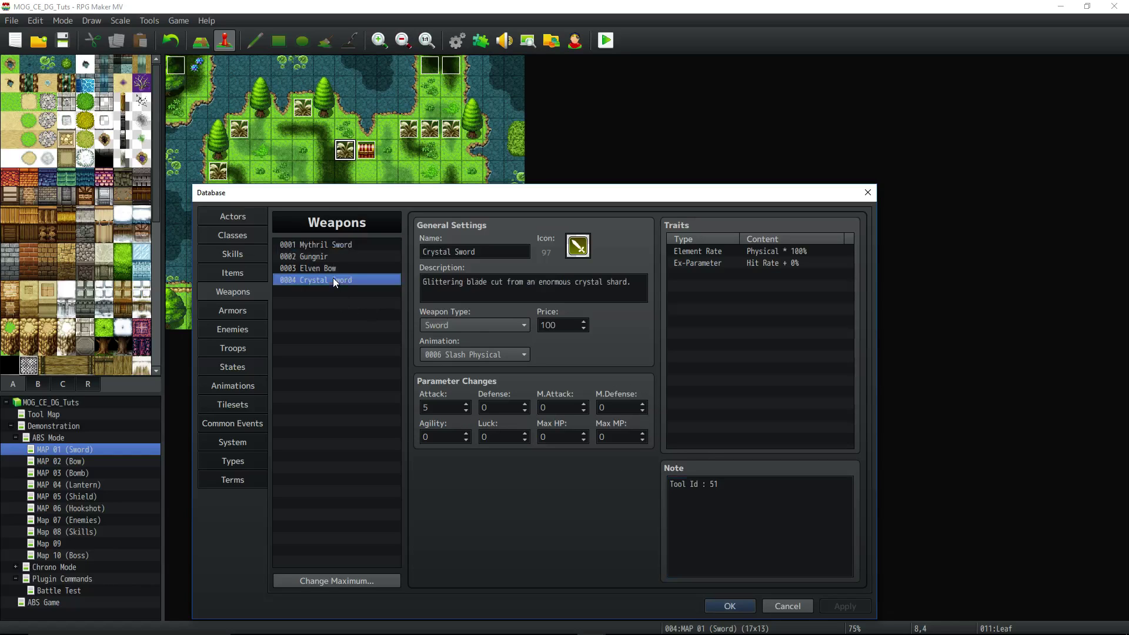
pyautogui.moveTo(725, 504); pyautogui.dragTo(655, 483)
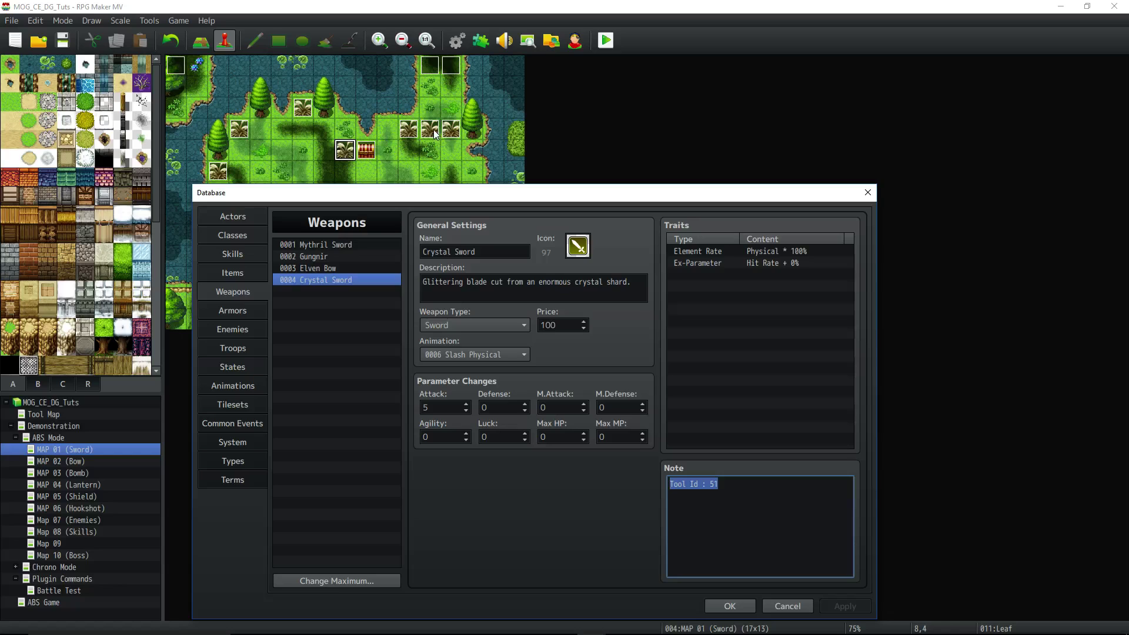
pyautogui.moveTo(719, 484); pyautogui.dragTo(470, 473)
# Check the palm Leaf event's collision_id : 51 comment, then reopen the Database.
pyautogui.click(732, 606)
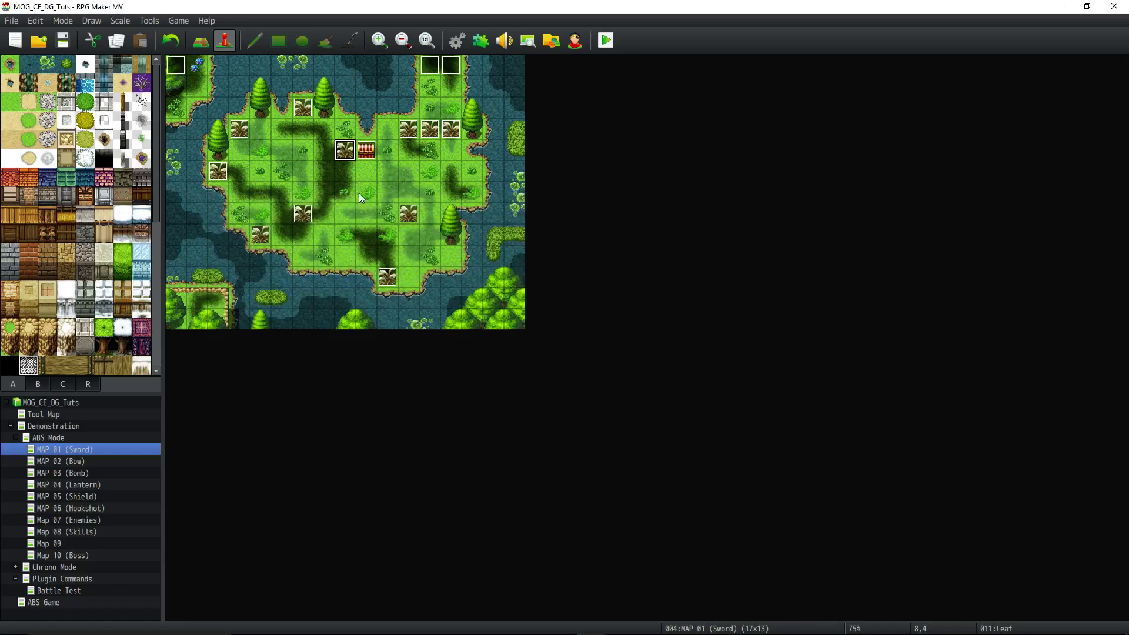
pyautogui.doubleClick(349, 155)
pyautogui.click(550, 211)
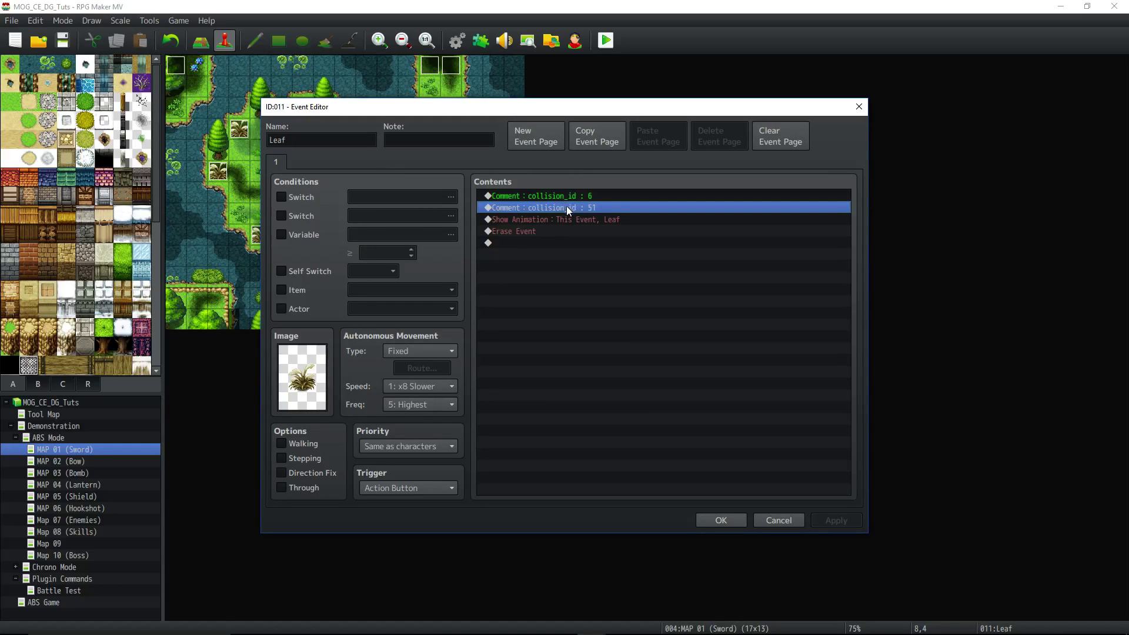
pyautogui.click(719, 520)
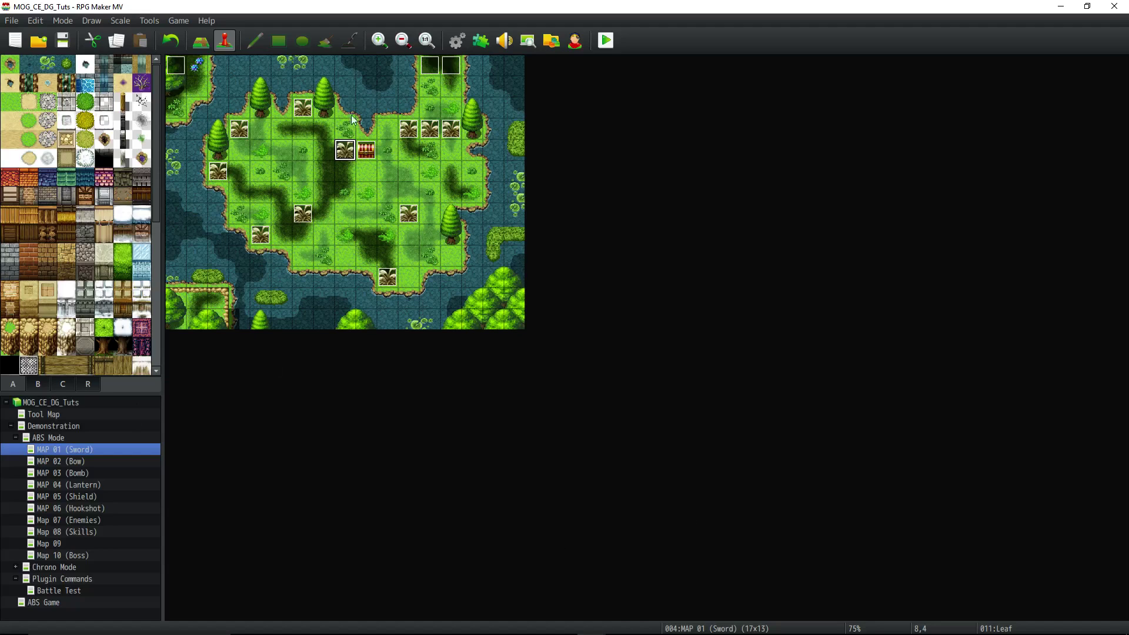
pyautogui.click(457, 41)
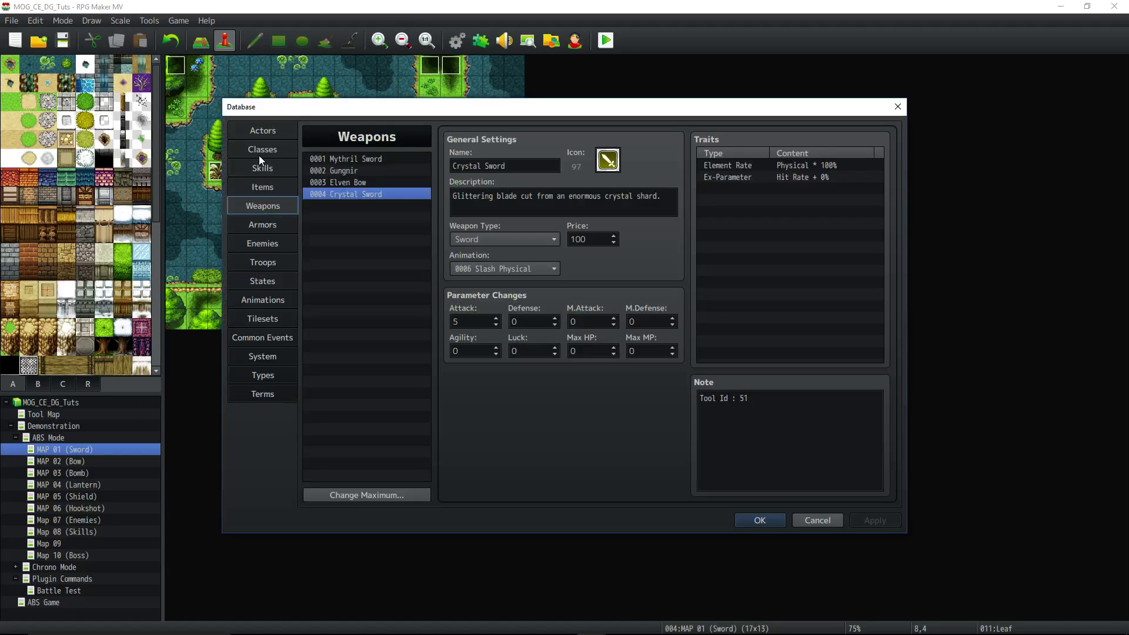
# Look over the Potion's Tool Id note and the Ether, Remedy and Arrow items.
pyautogui.click(267, 179)
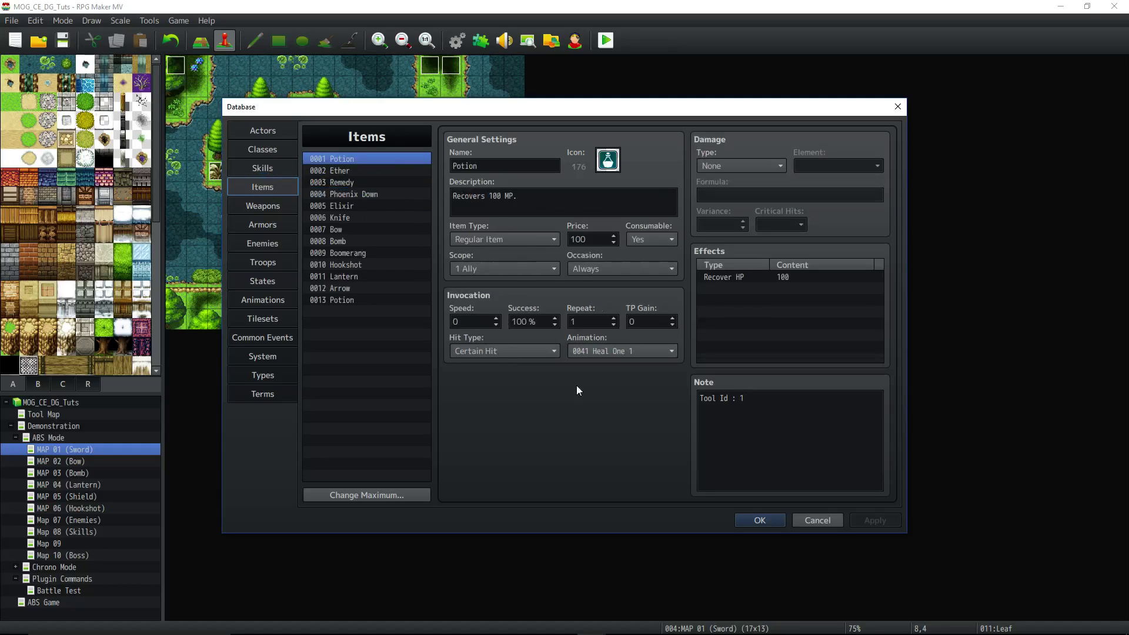
pyautogui.click(737, 416)
pyautogui.click(737, 415)
pyautogui.click(347, 171)
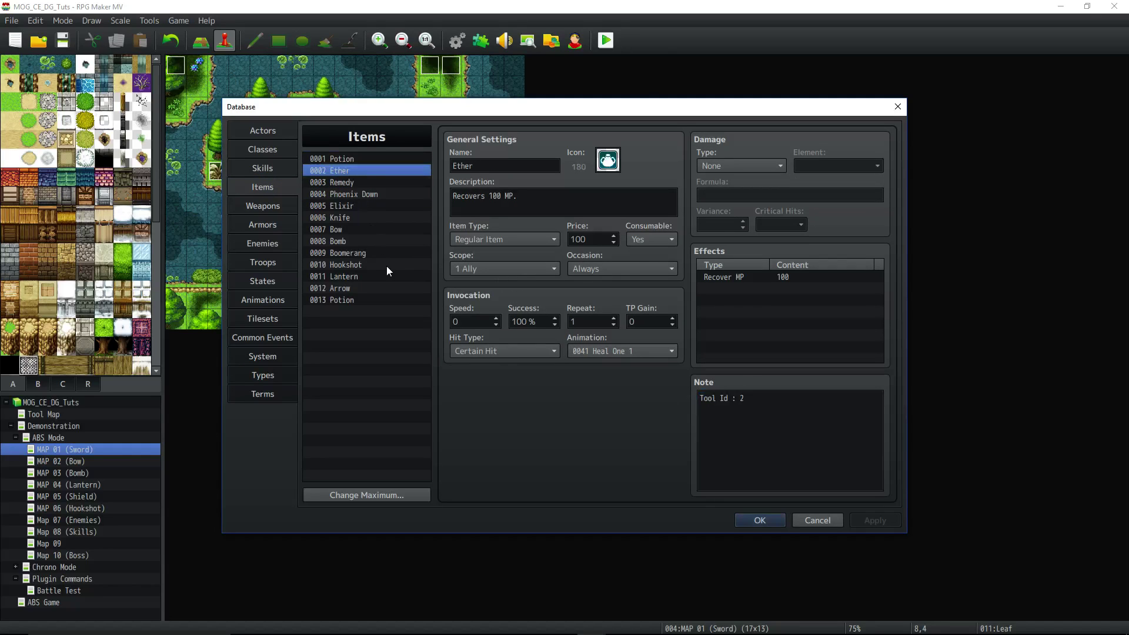
pyautogui.press('Down')
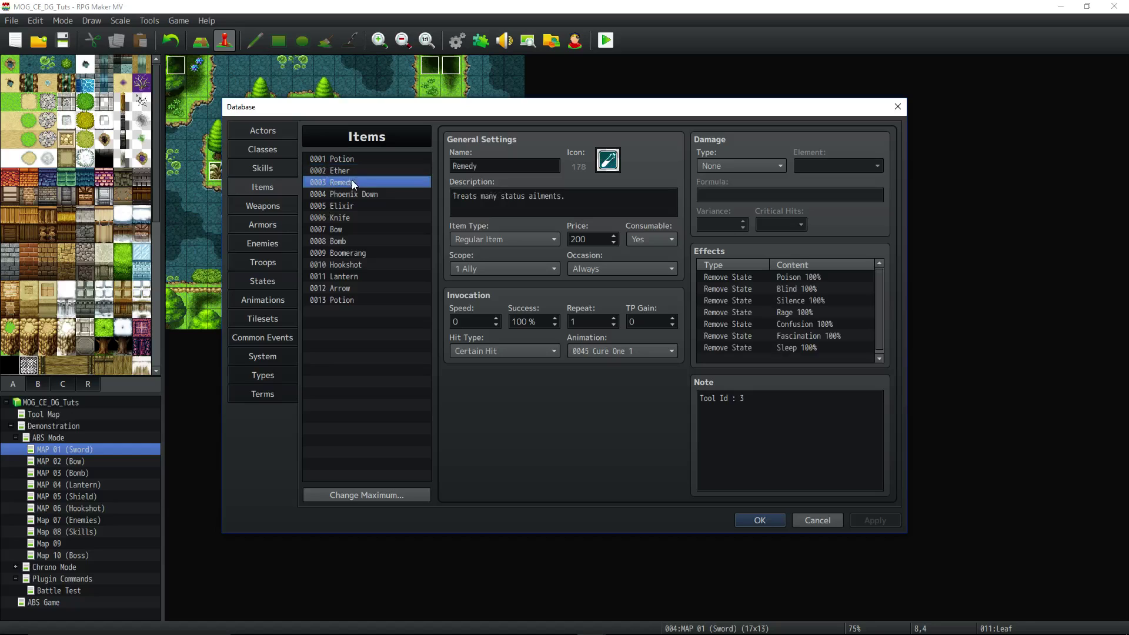
pyautogui.click(349, 288)
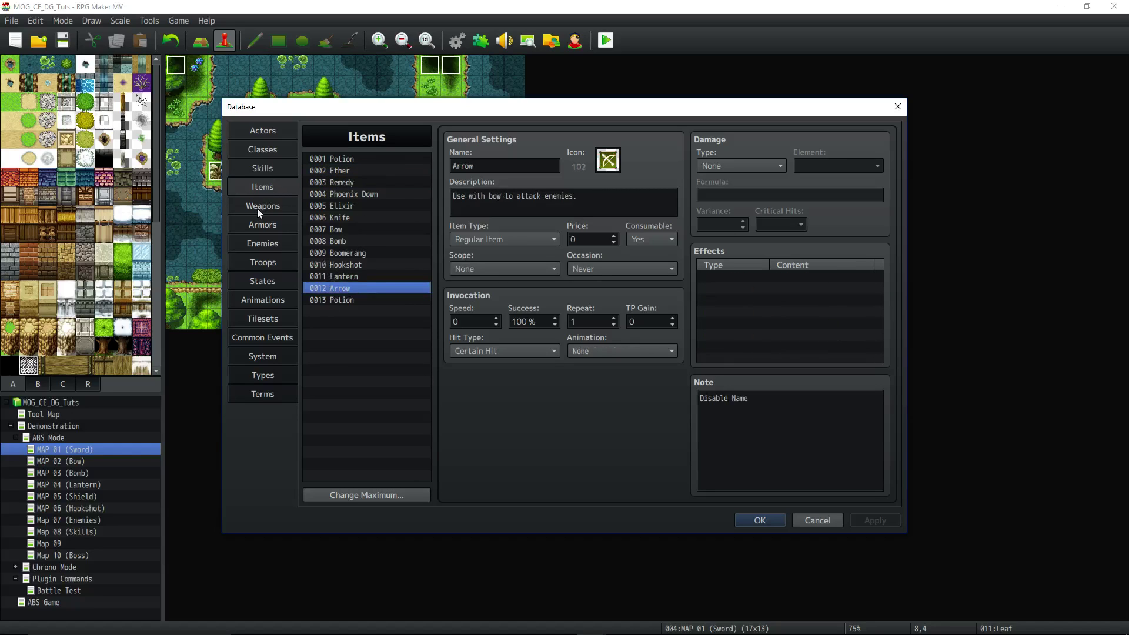
# Browse the Skills, Classes and Actors lists, view the Mutant Orc enemy, and close the Database.
pyautogui.click(260, 169)
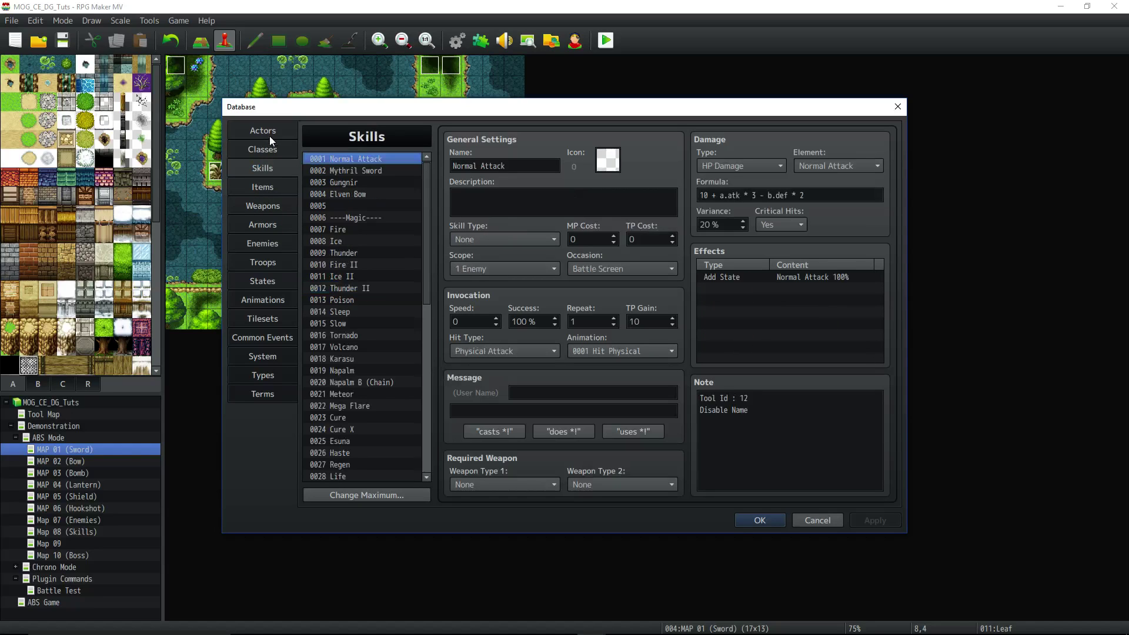
pyautogui.click(270, 154)
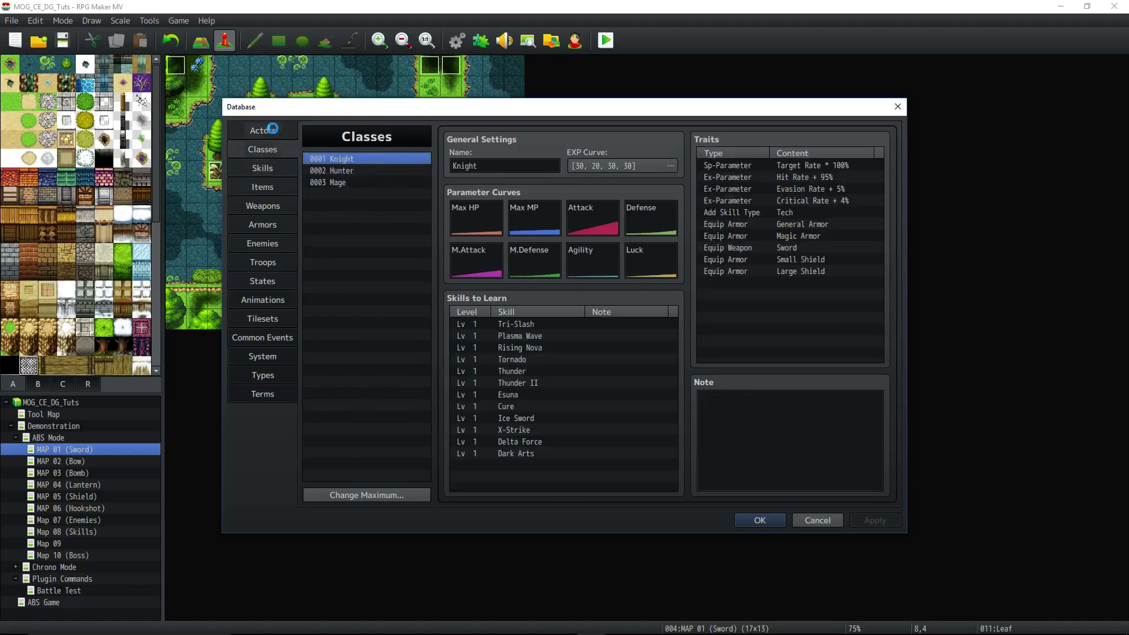
pyautogui.click(272, 128)
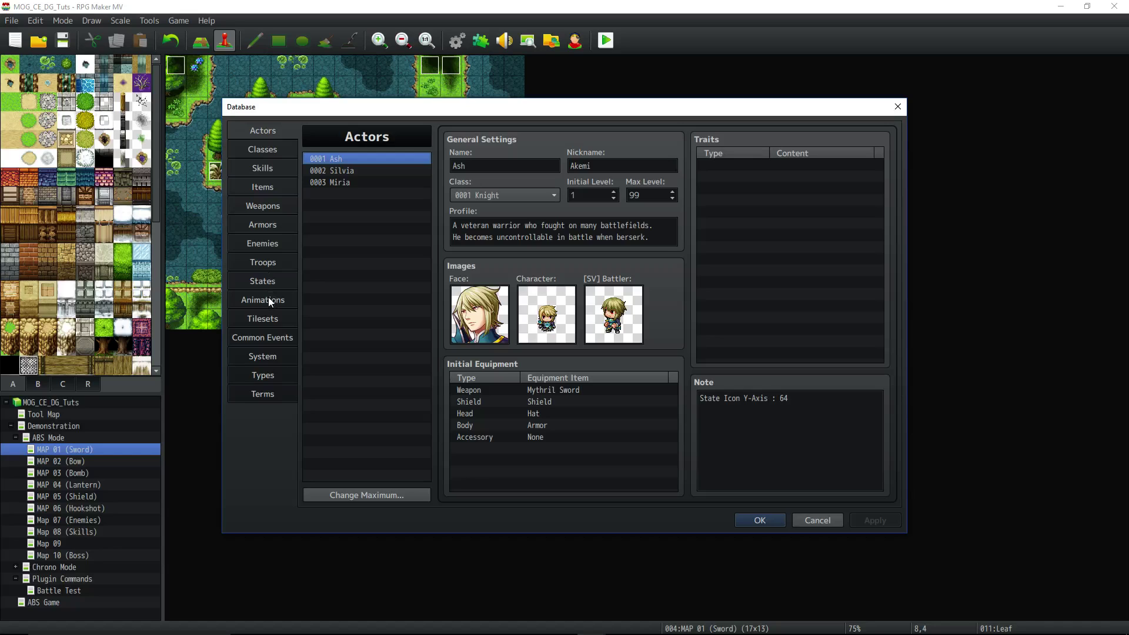
pyautogui.click(262, 244)
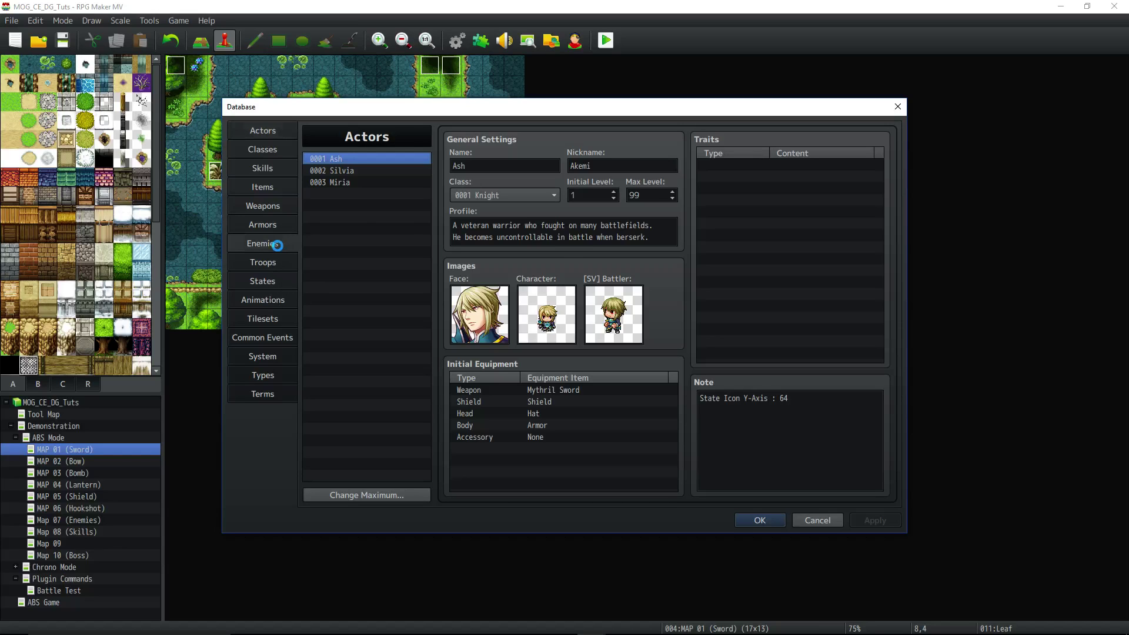
pyautogui.click(754, 518)
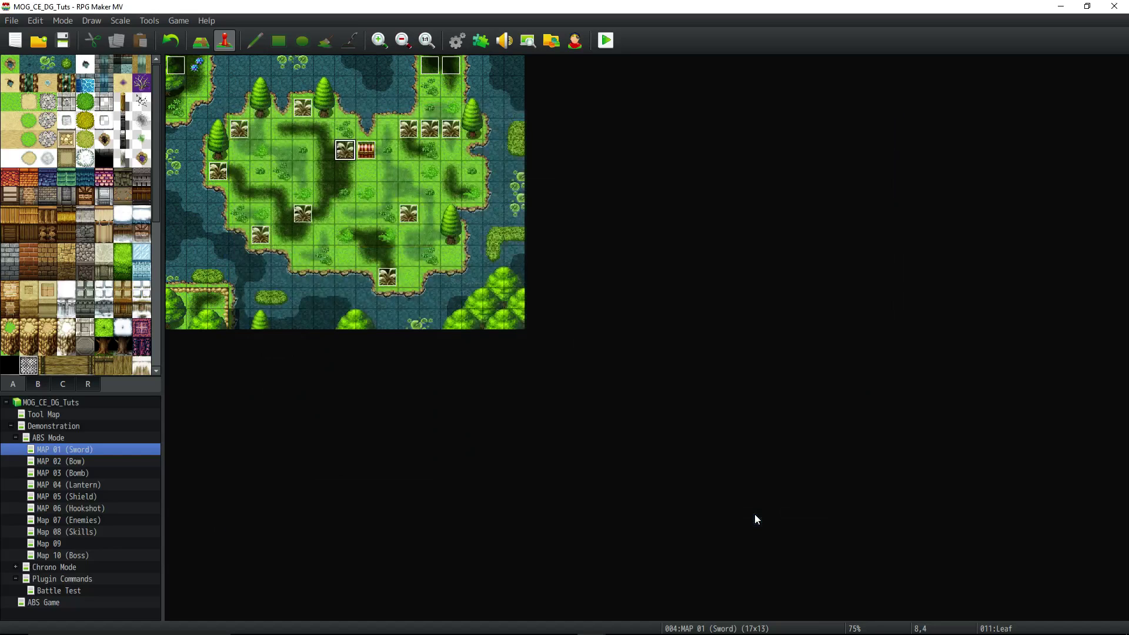
# Show the ABS Game map with the Plugin Commands and ABS Mode branches collapsed.
pyautogui.click(54, 601)
pyautogui.click(64, 404)
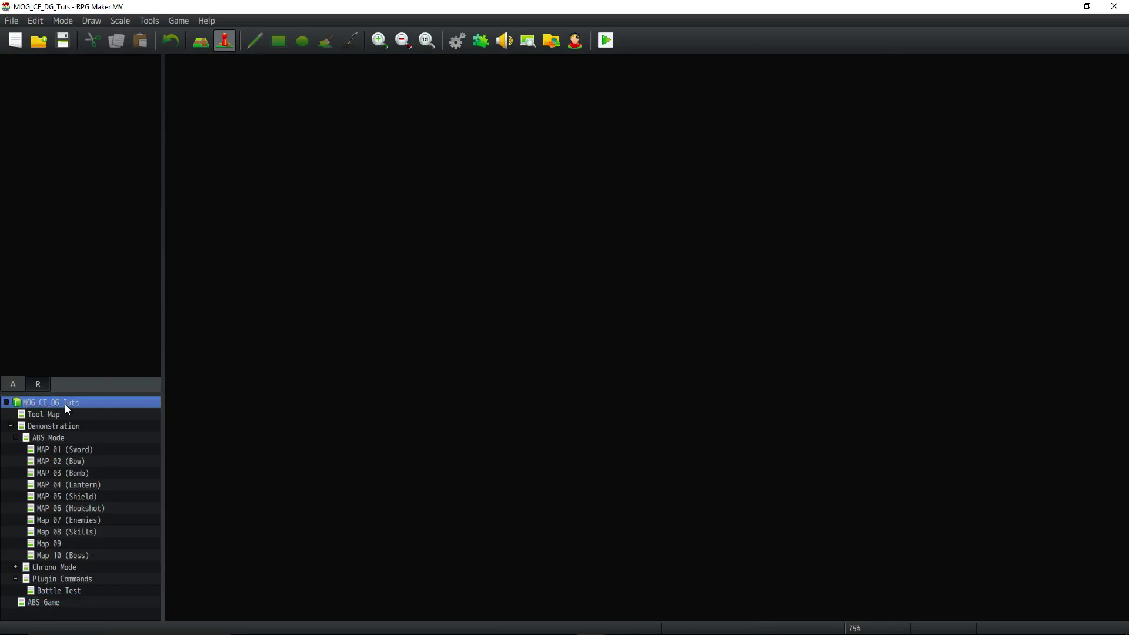
pyautogui.rightClick(65, 404)
pyautogui.click(217, 400)
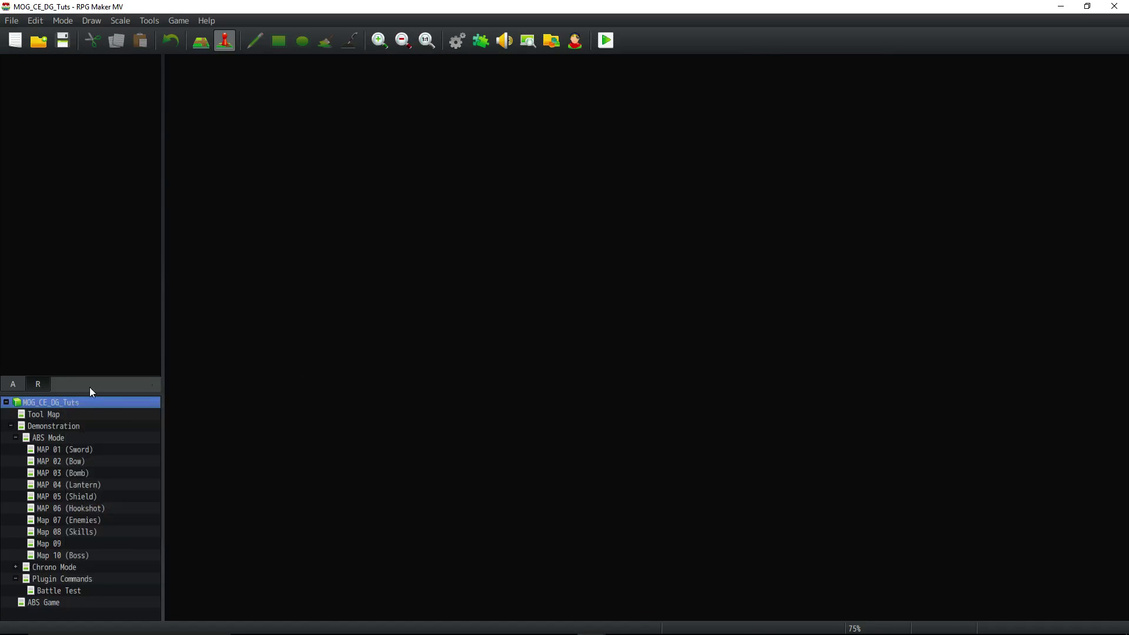
pyautogui.click(15, 579)
pyautogui.click(16, 439)
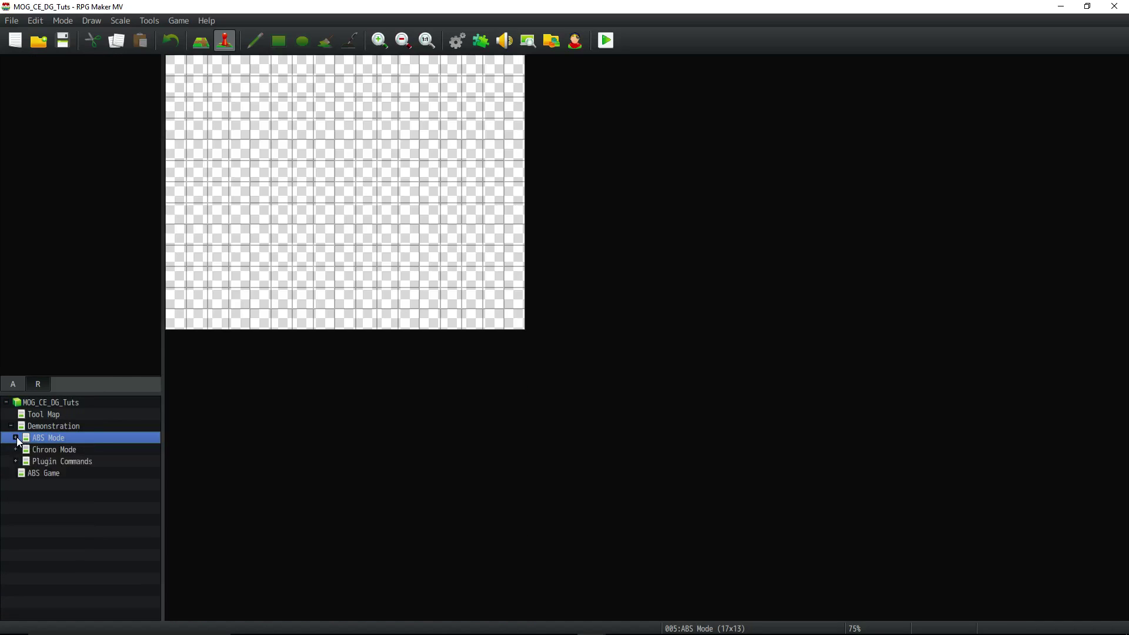
pyautogui.click(41, 474)
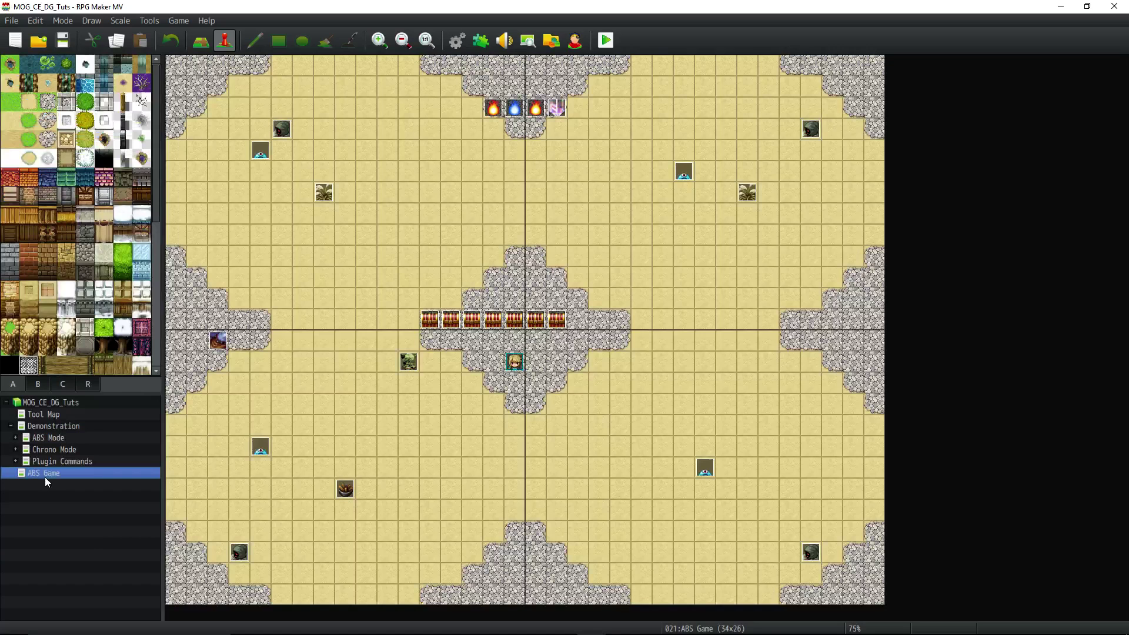
# Look at the Tool Map, Demonstration folder and ABS Mode map, then expand ABS Mode.
pyautogui.click(58, 414)
pyautogui.click(58, 428)
pyautogui.click(58, 437)
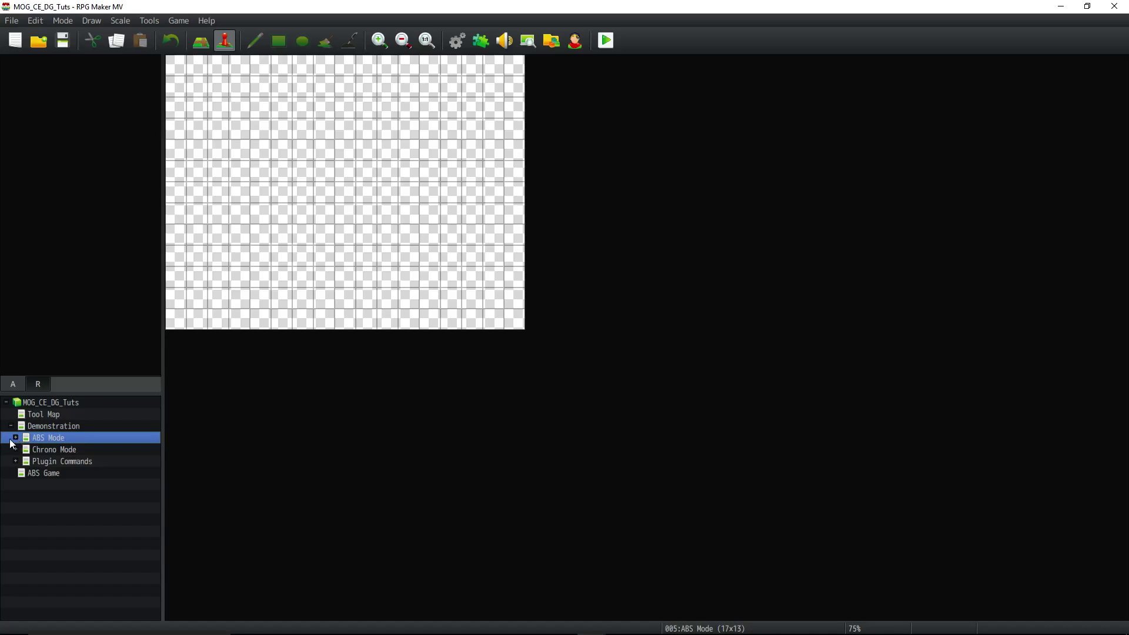
pyautogui.click(16, 438)
# Step through MAP 01 (Sword) to MAP 06 (Hookshot), ending on Map 07 (Enemies).
pyautogui.click(69, 450)
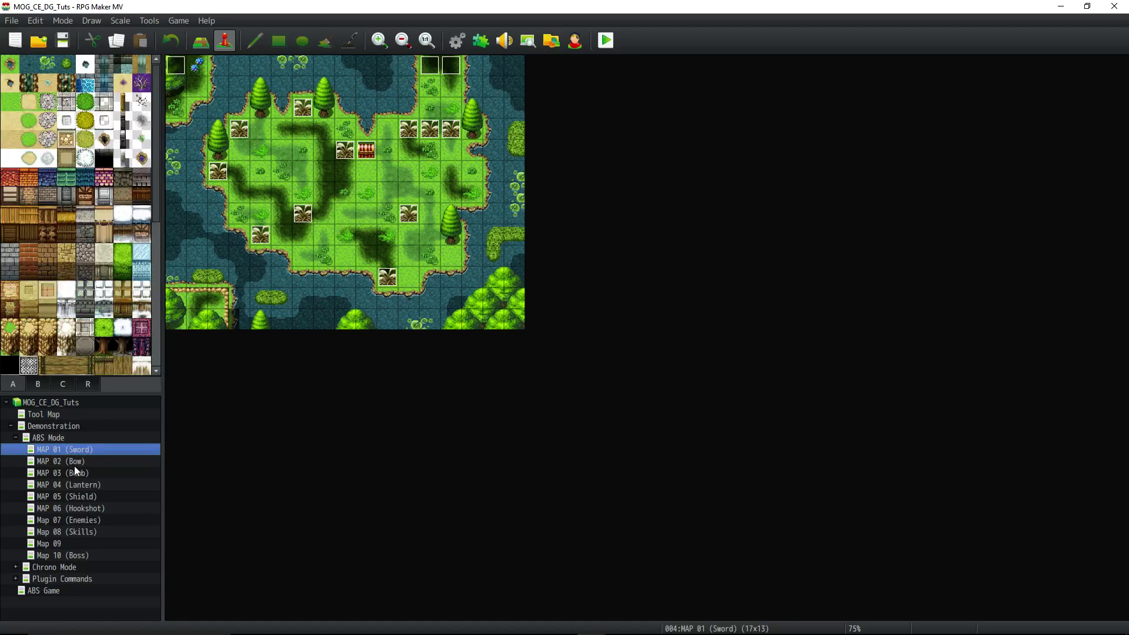
pyautogui.click(72, 463)
pyautogui.click(73, 473)
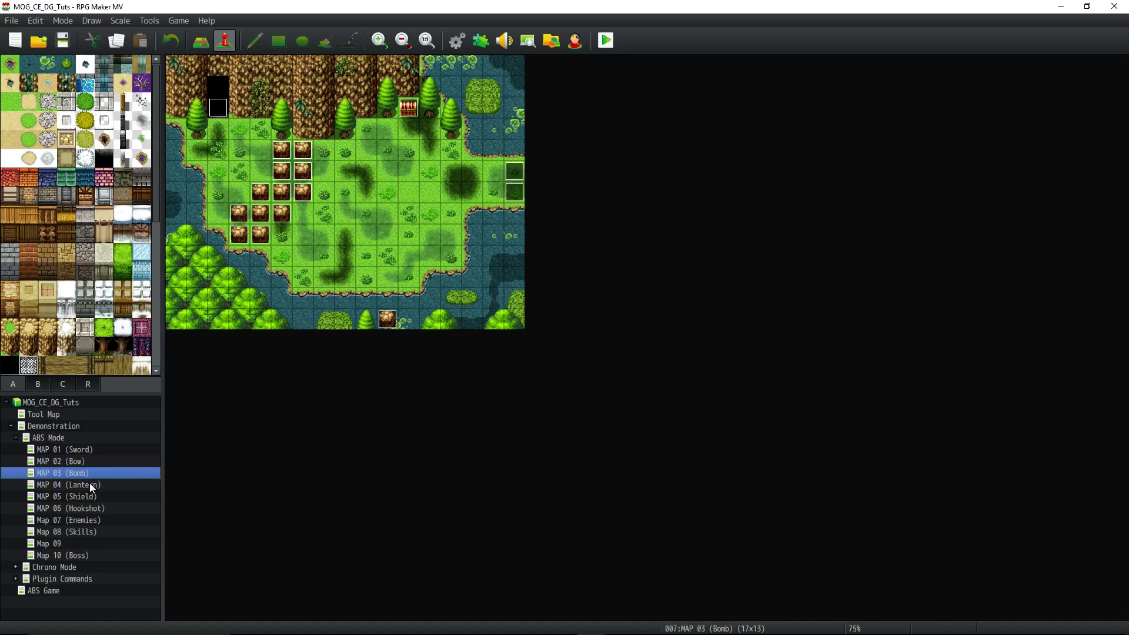
pyautogui.click(88, 484)
pyautogui.click(88, 498)
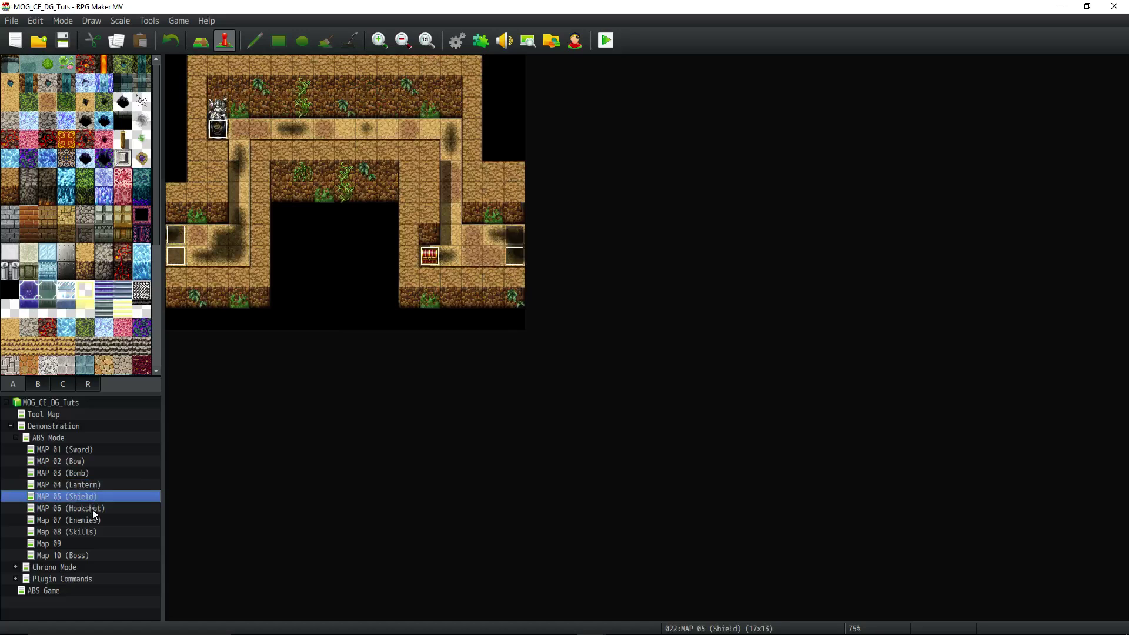
pyautogui.click(92, 509)
pyautogui.click(93, 521)
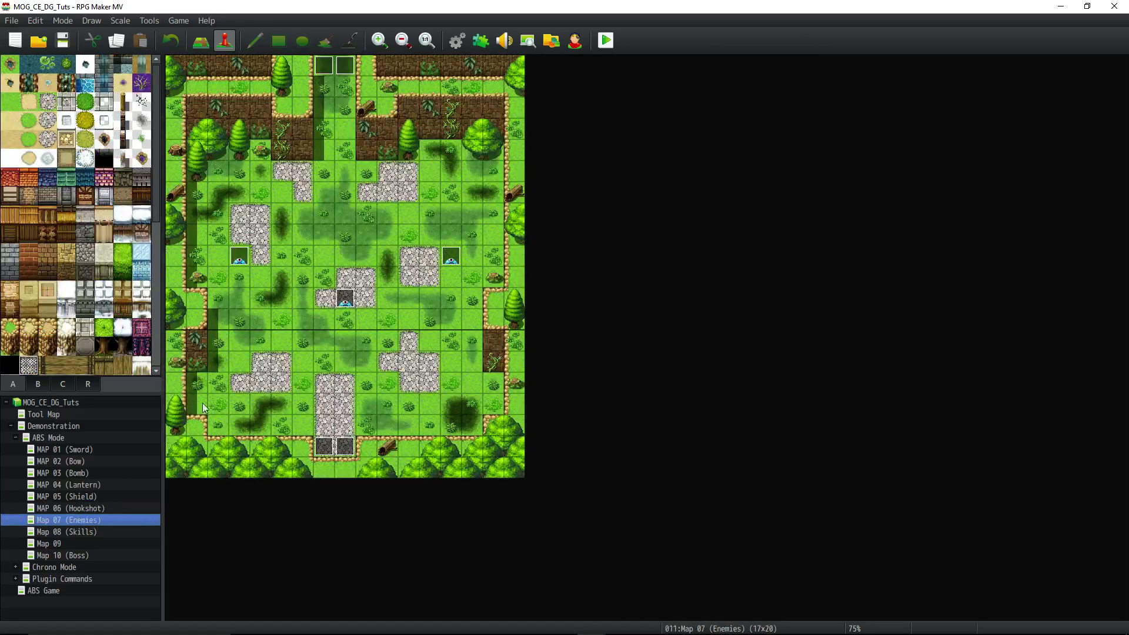
# Open the Map 07 Monster event in the Event Editor and compare its two pages.
pyautogui.click(348, 303)
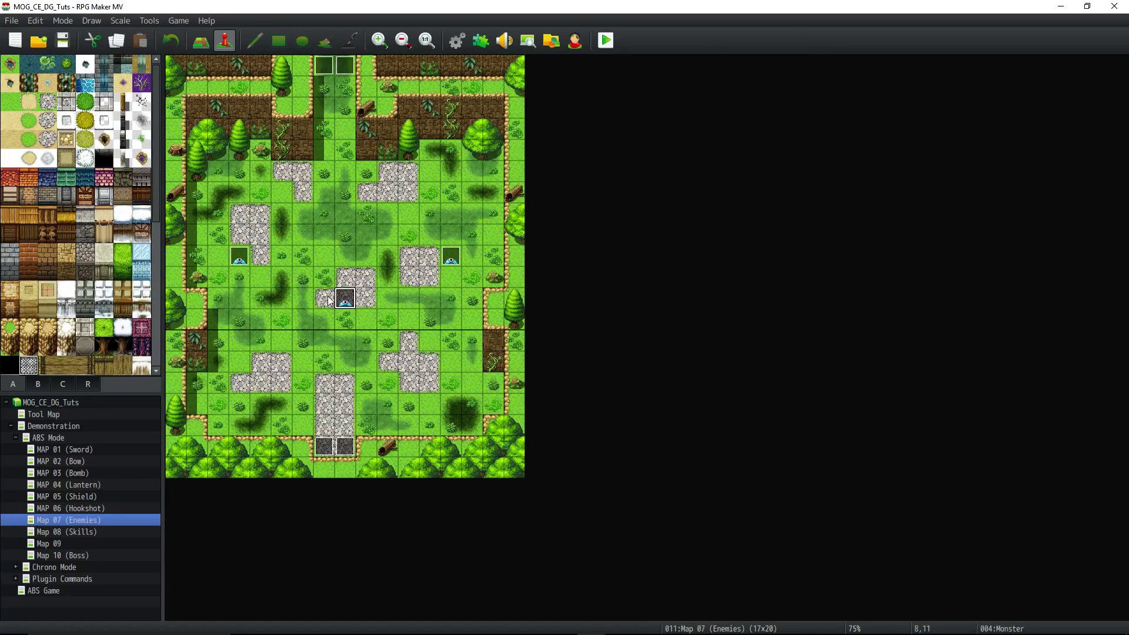
pyautogui.rightClick(350, 299)
pyautogui.click(373, 300)
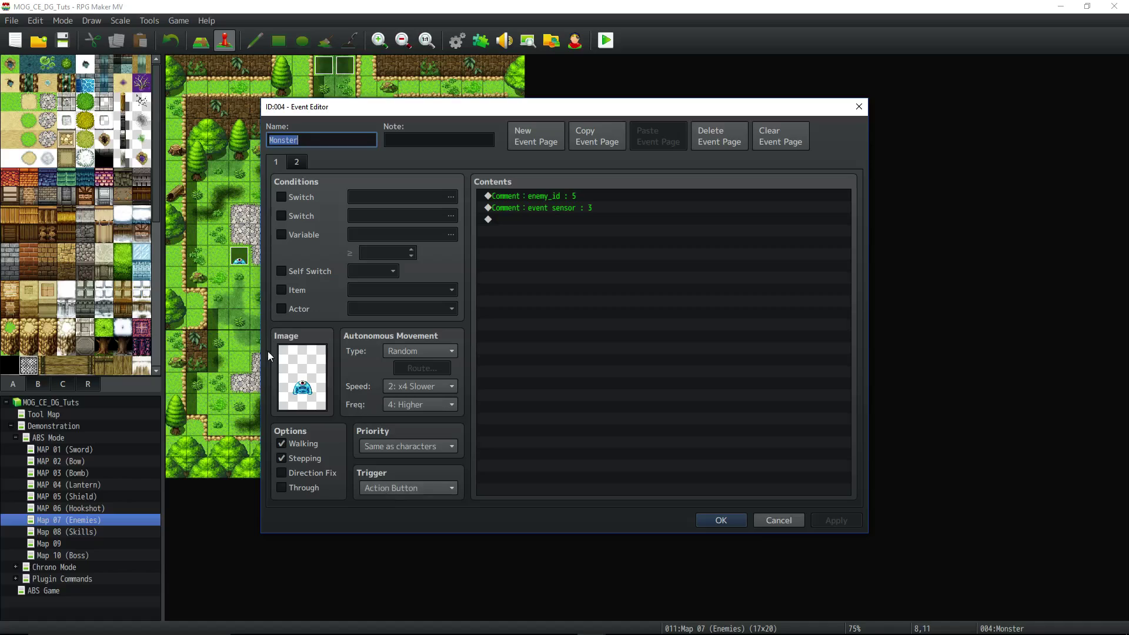
pyautogui.click(296, 162)
pyautogui.click(277, 163)
pyautogui.click(296, 162)
pyautogui.click(284, 161)
# Inspect the enemy_id : 5 and event sensor : 3 comments on page 1.
pyautogui.click(578, 220)
pyautogui.moveTo(578, 206); pyautogui.dragTo(579, 196)
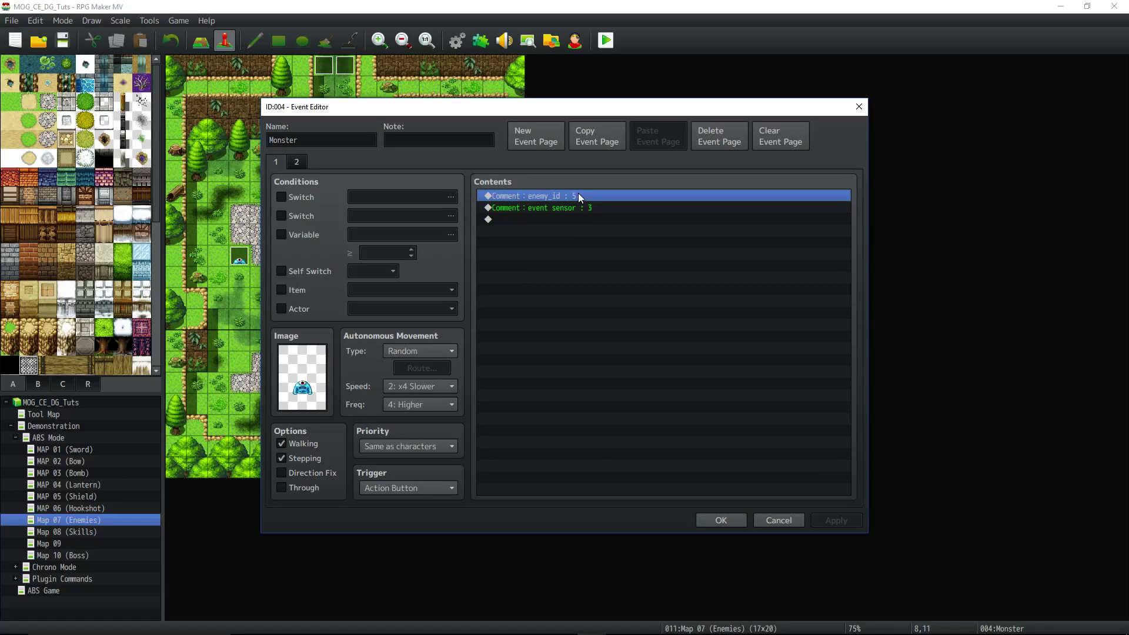
pyautogui.click(577, 205)
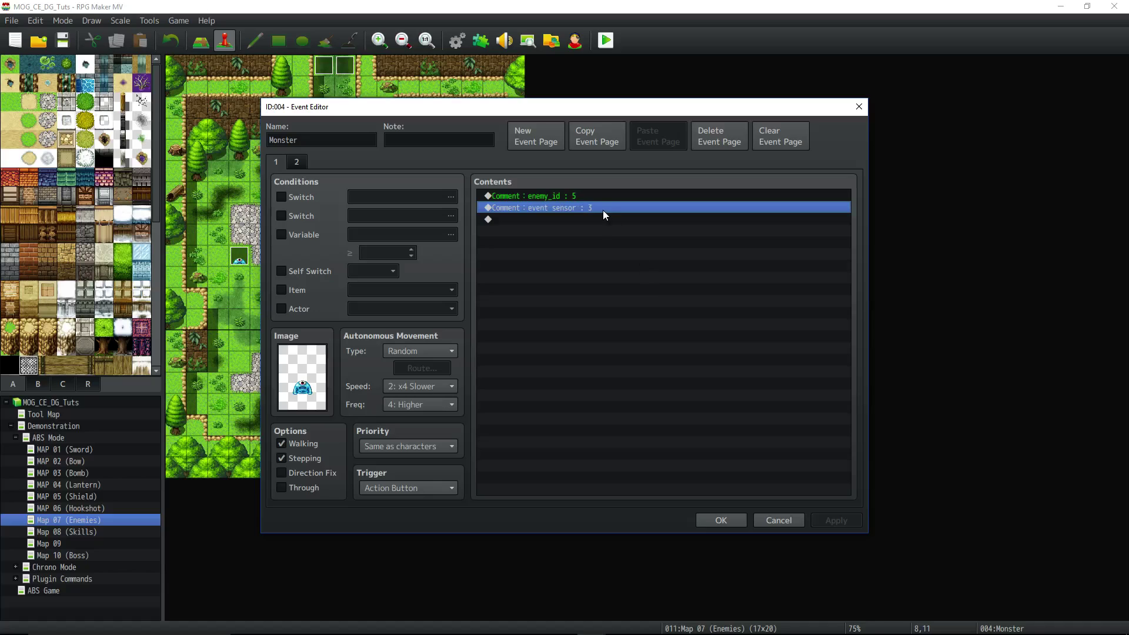
pyautogui.click(541, 220)
pyautogui.click(545, 206)
pyautogui.click(577, 222)
pyautogui.click(578, 207)
# Move the Event Editor aside to see the map and compare pages 1 and 2 again.
pyautogui.moveTo(442, 121); pyautogui.dragTo(694, 123)
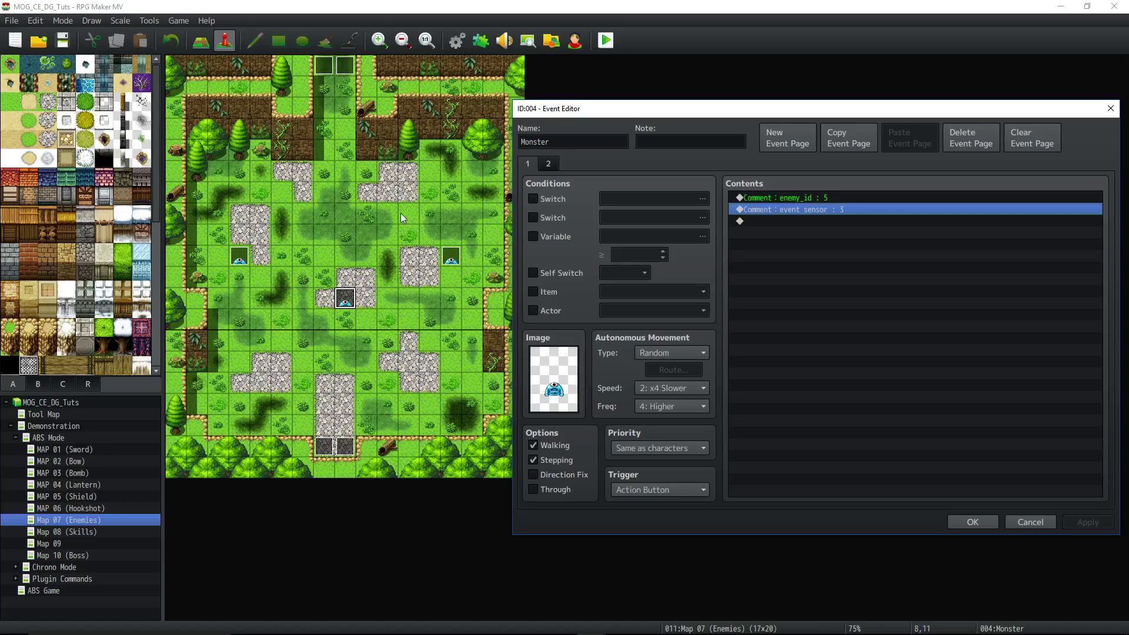
pyautogui.click(550, 164)
pyautogui.click(529, 165)
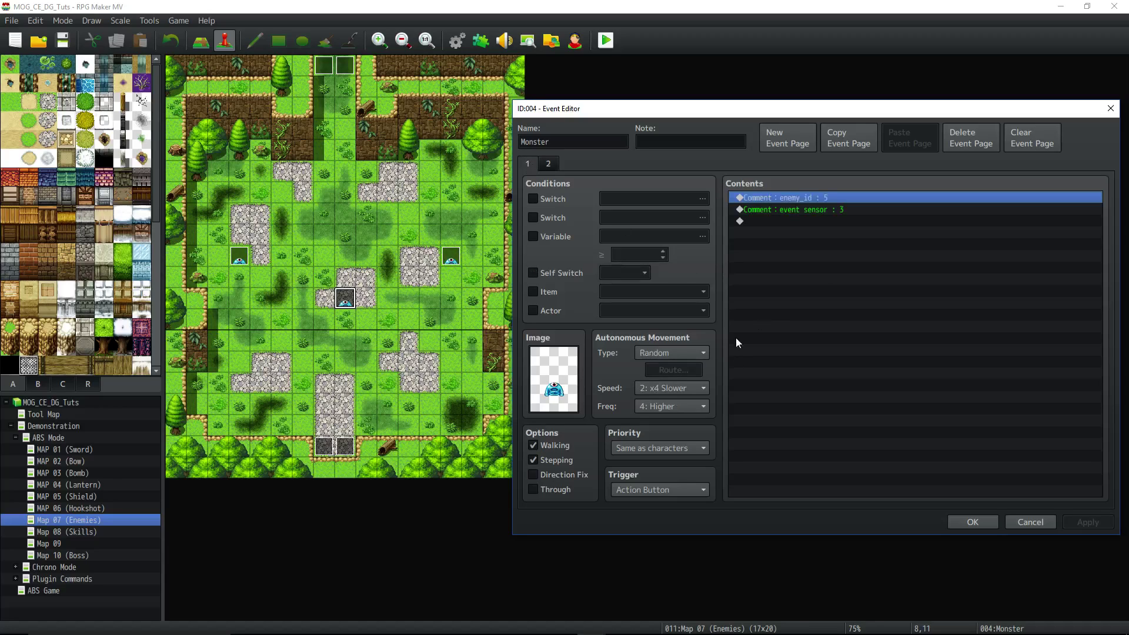
pyautogui.click(550, 163)
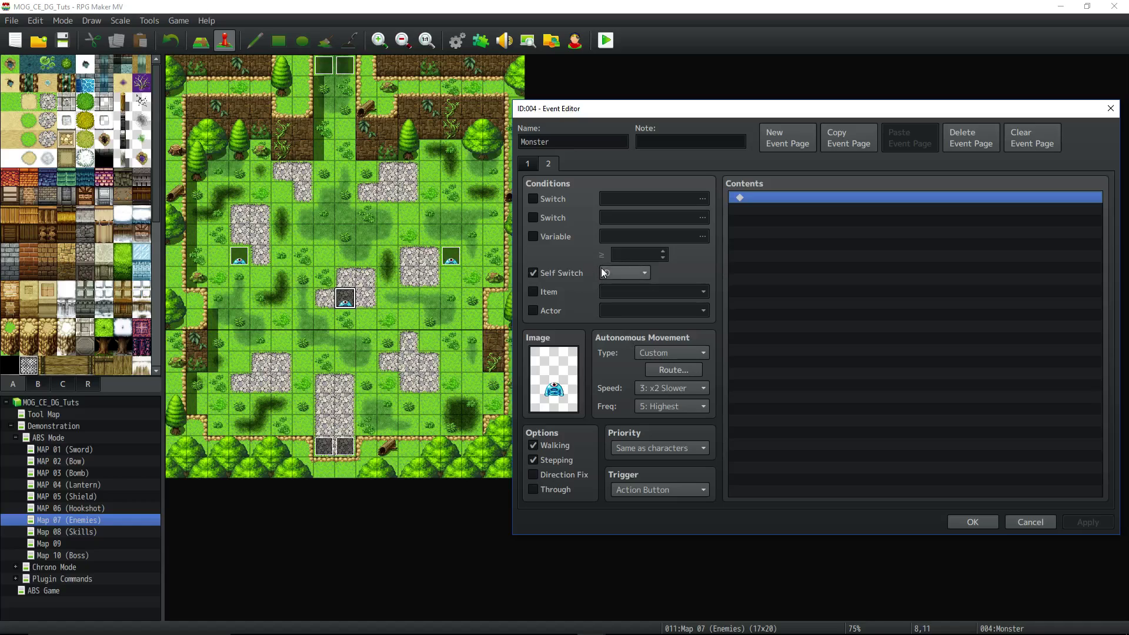
pyautogui.click(527, 164)
# Cancel the page 2 image picker without changing the graphic and close the editor with OK.
pyautogui.click(549, 165)
pyautogui.doubleClick(553, 376)
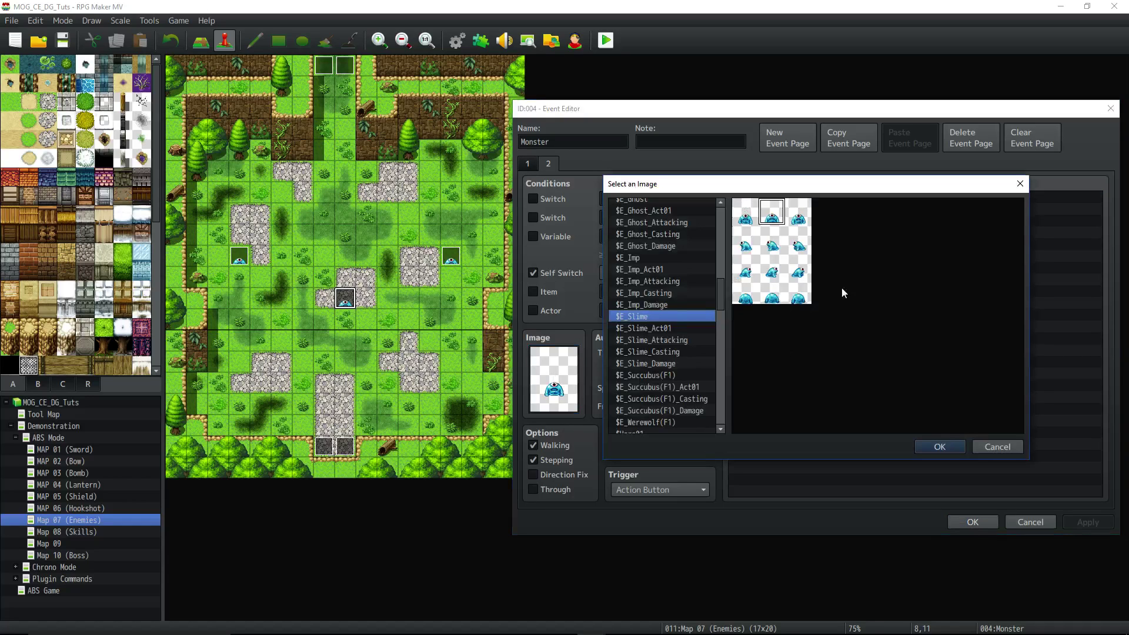
pyautogui.click(983, 442)
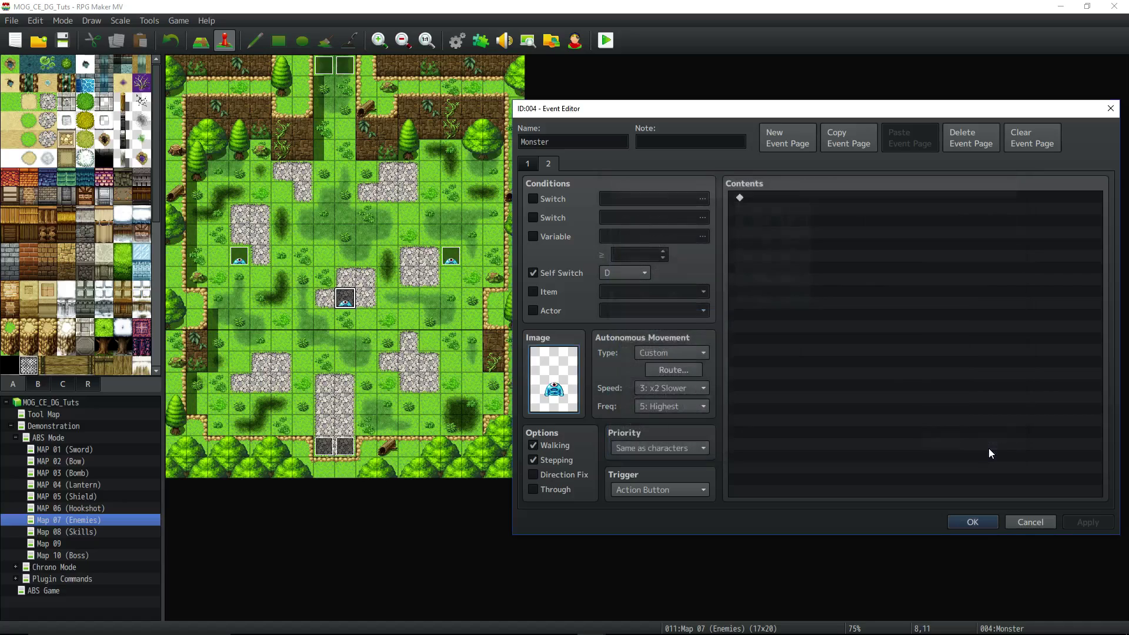
pyautogui.click(972, 522)
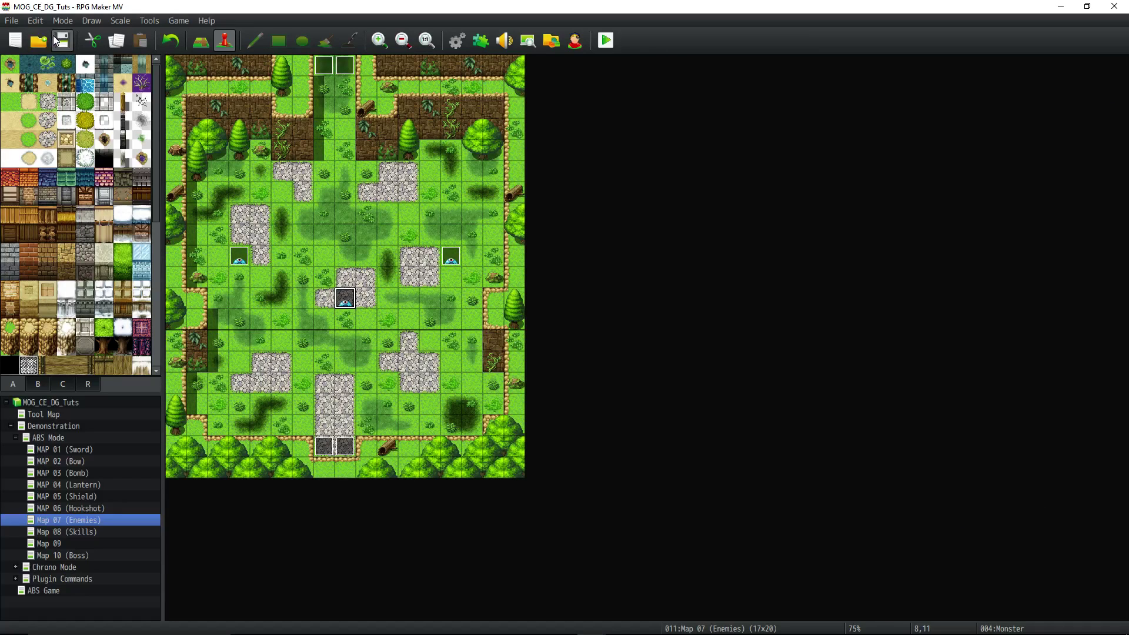
# On the 34x26 ABS Game map, open the slime Monster event, check page 2, then close it.
pyautogui.rightClick(339, 303)
pyautogui.press('Escape')
pyautogui.click(47, 591)
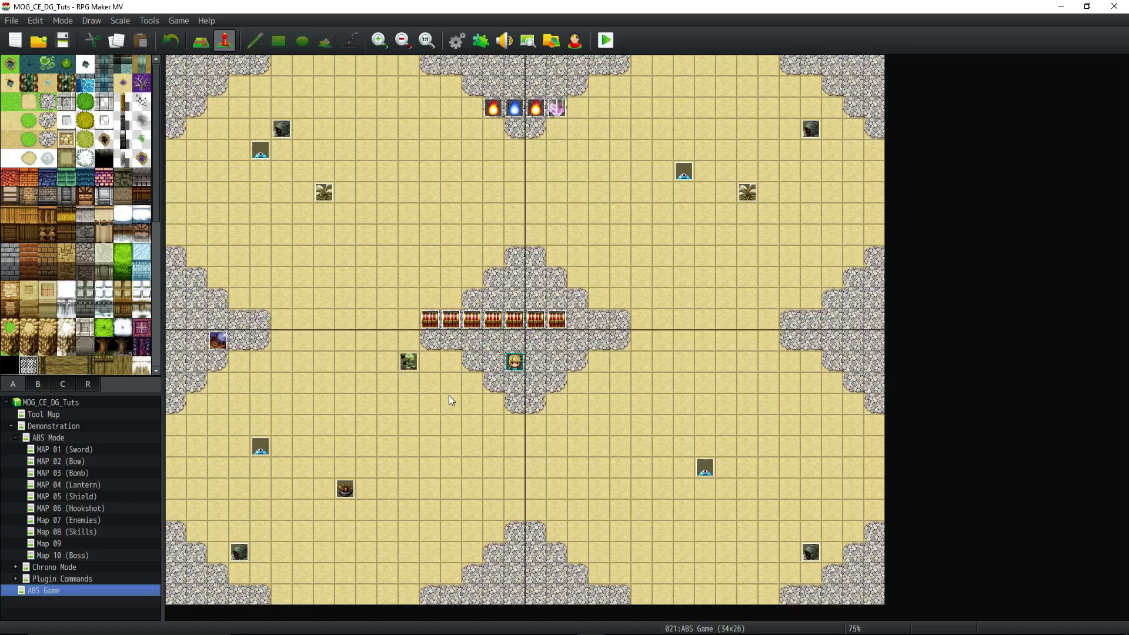
pyautogui.doubleClick(264, 447)
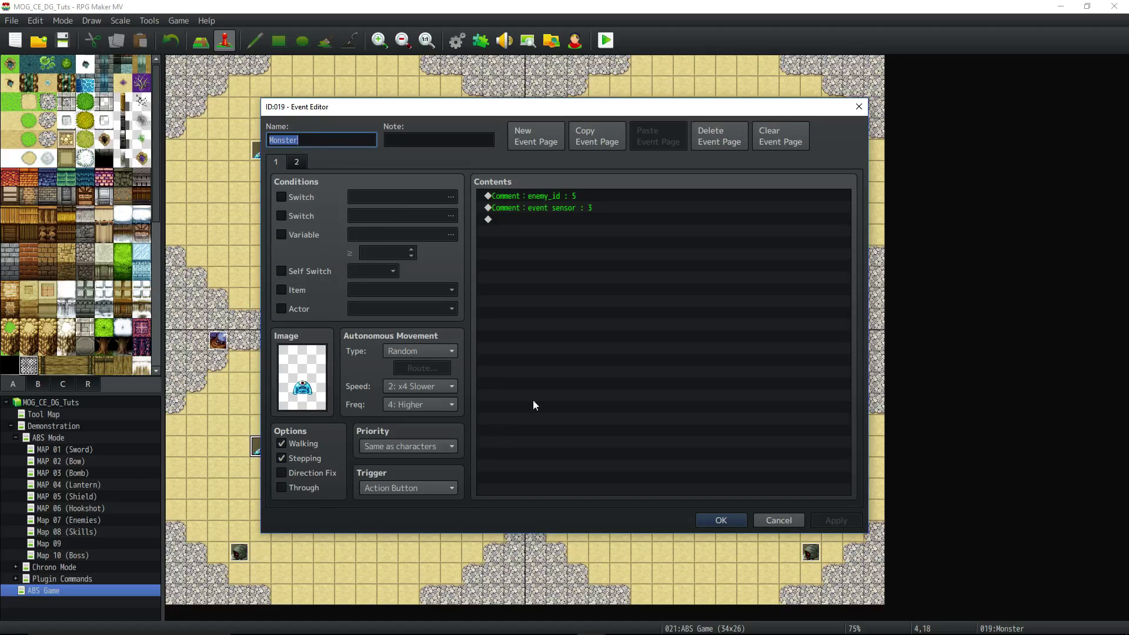
pyautogui.click(297, 163)
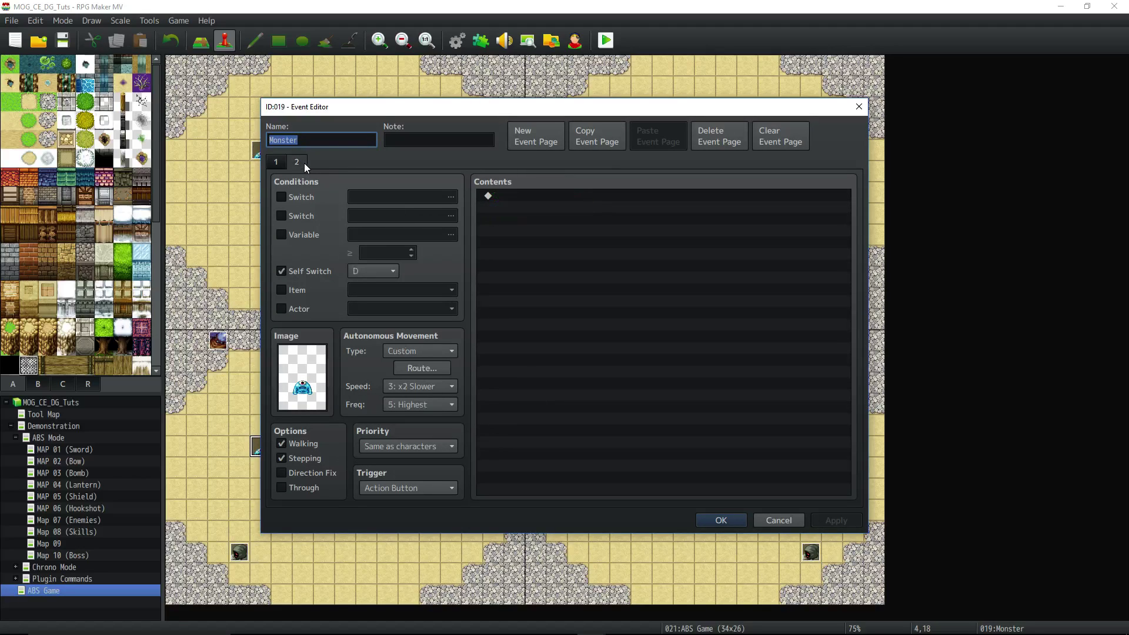
pyautogui.click(706, 521)
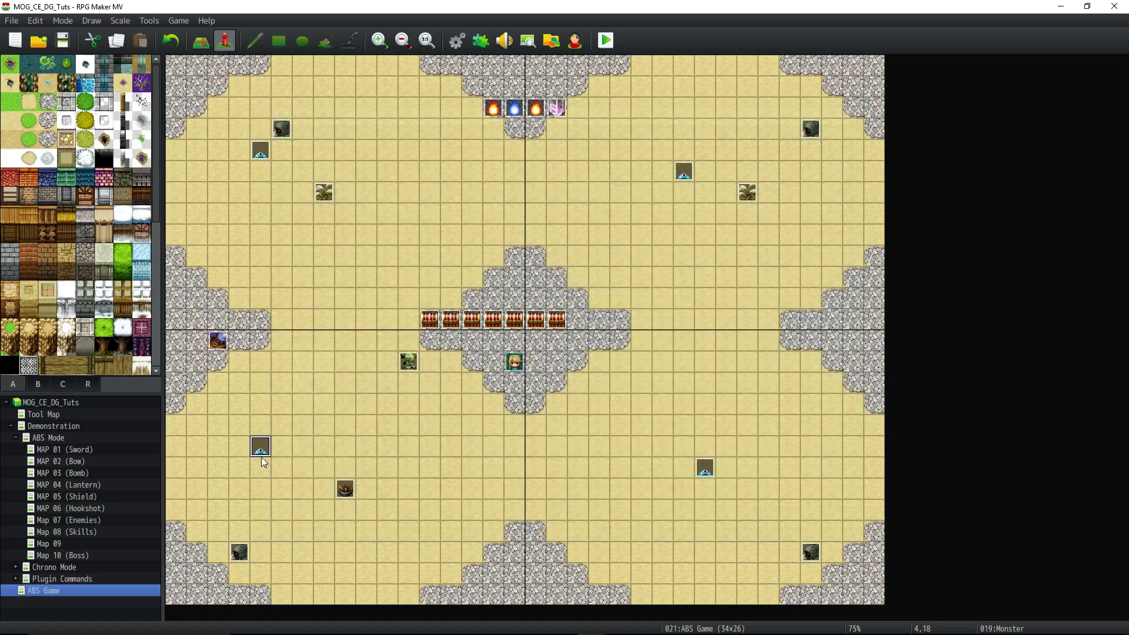
pyautogui.doubleClick(410, 362)
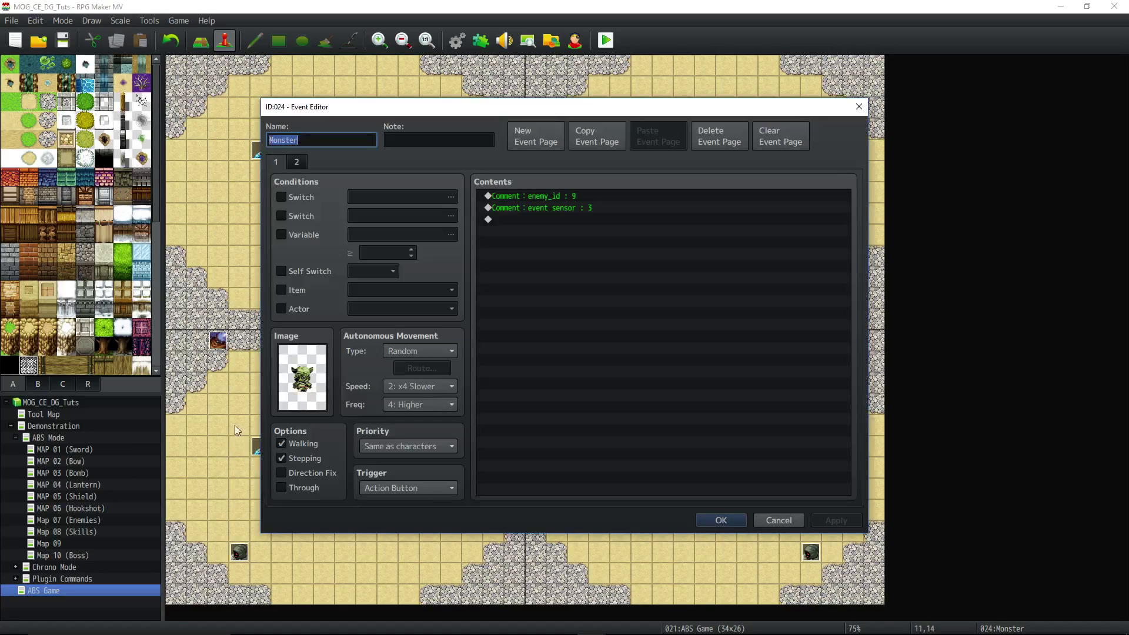
pyautogui.click(565, 197)
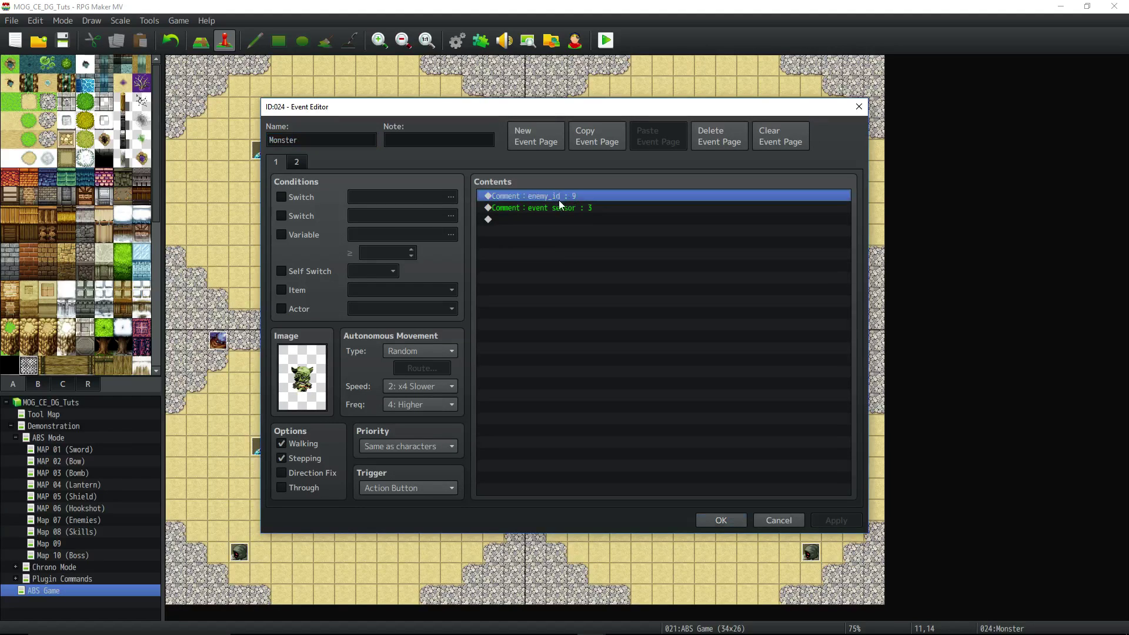
pyautogui.doubleClick(305, 365)
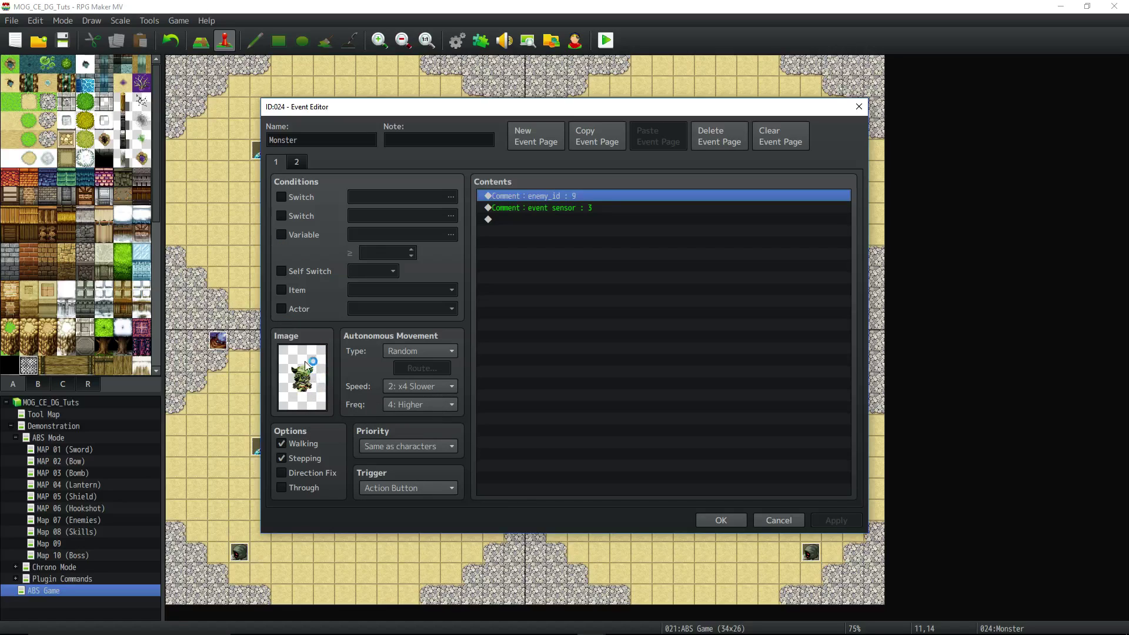
pyautogui.click(288, 164)
pyautogui.click(278, 163)
pyautogui.click(721, 521)
pyautogui.click(457, 41)
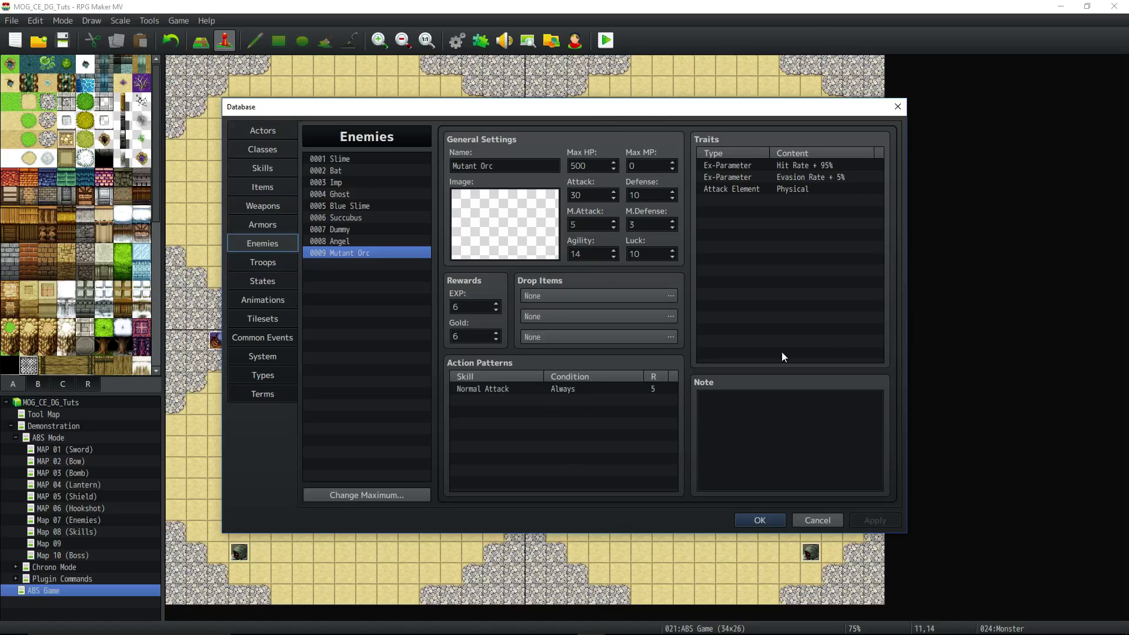
pyautogui.click(765, 522)
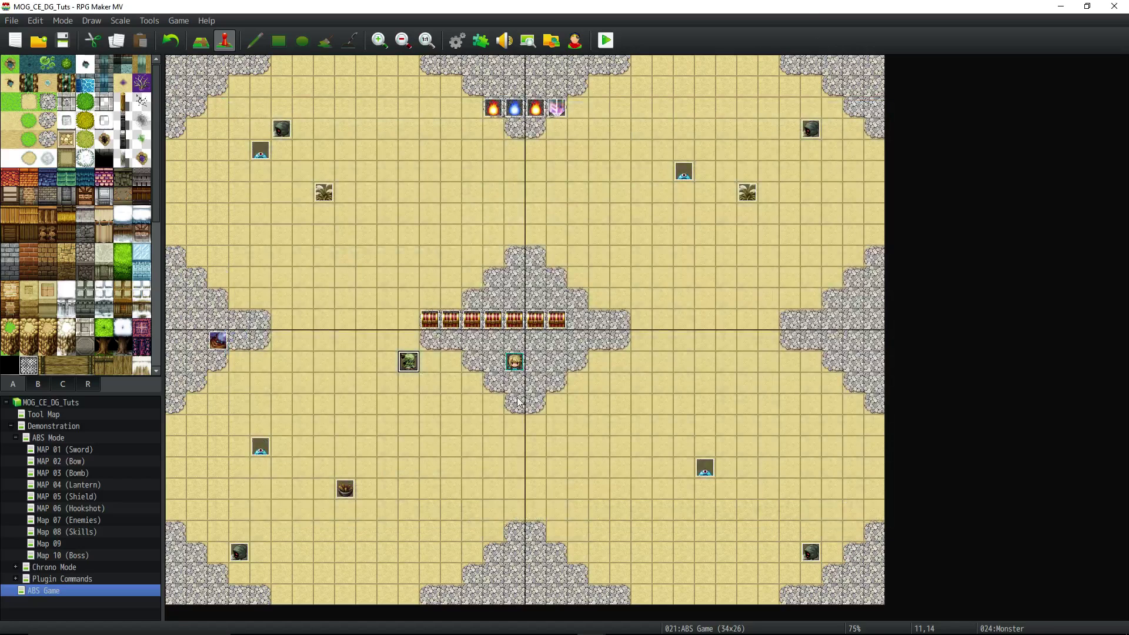
pyautogui.doubleClick(409, 362)
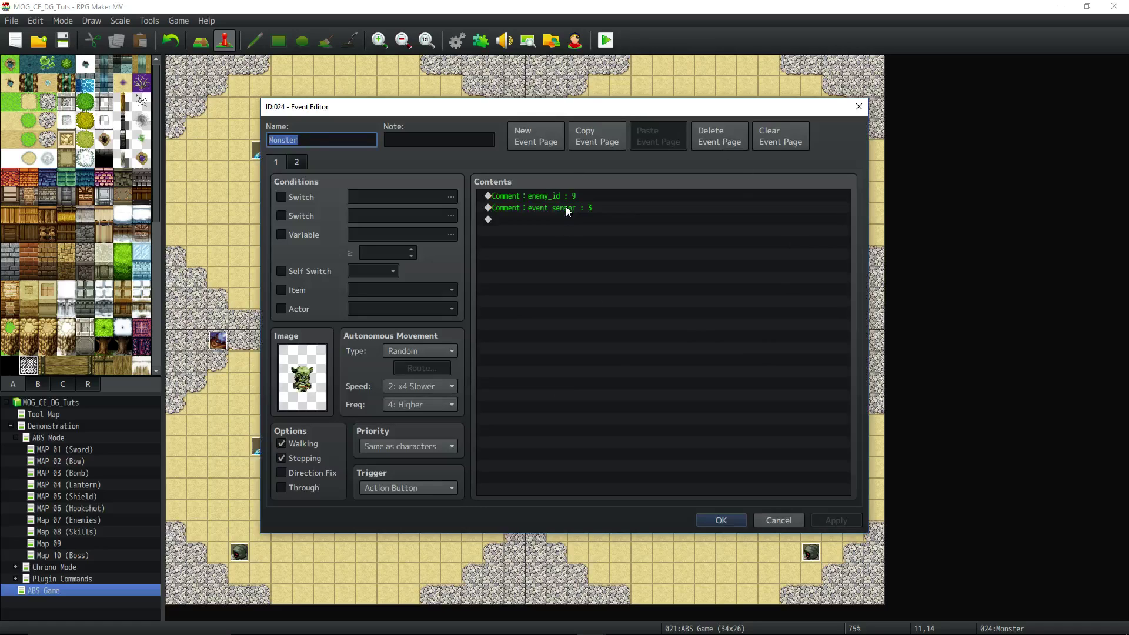
pyautogui.click(507, 209)
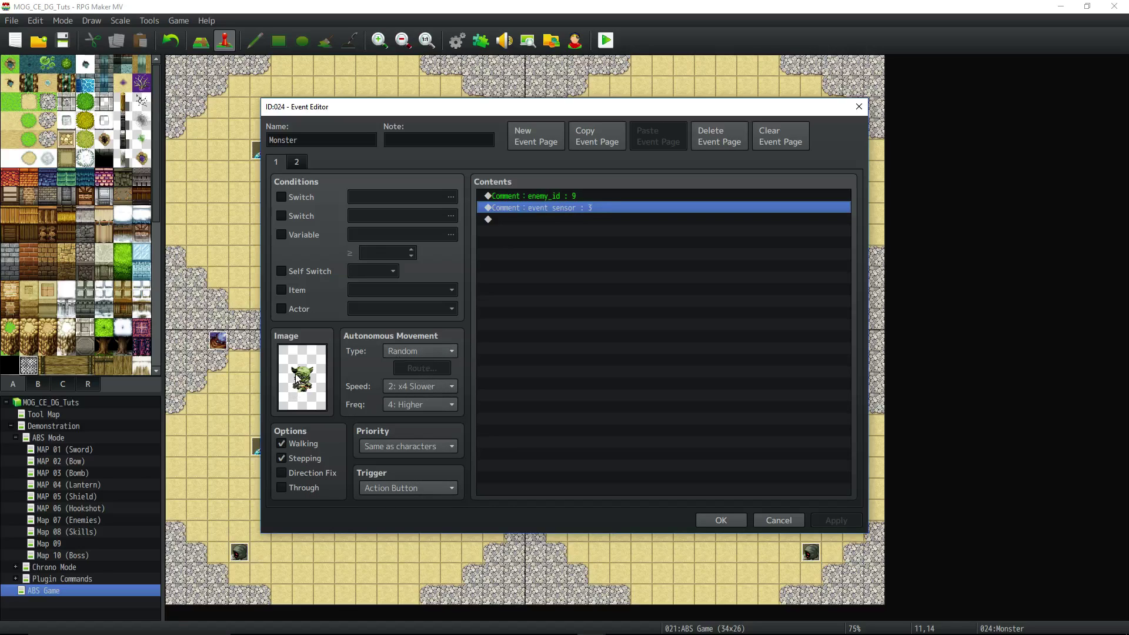
pyautogui.click(297, 162)
pyautogui.click(279, 164)
pyautogui.click(298, 161)
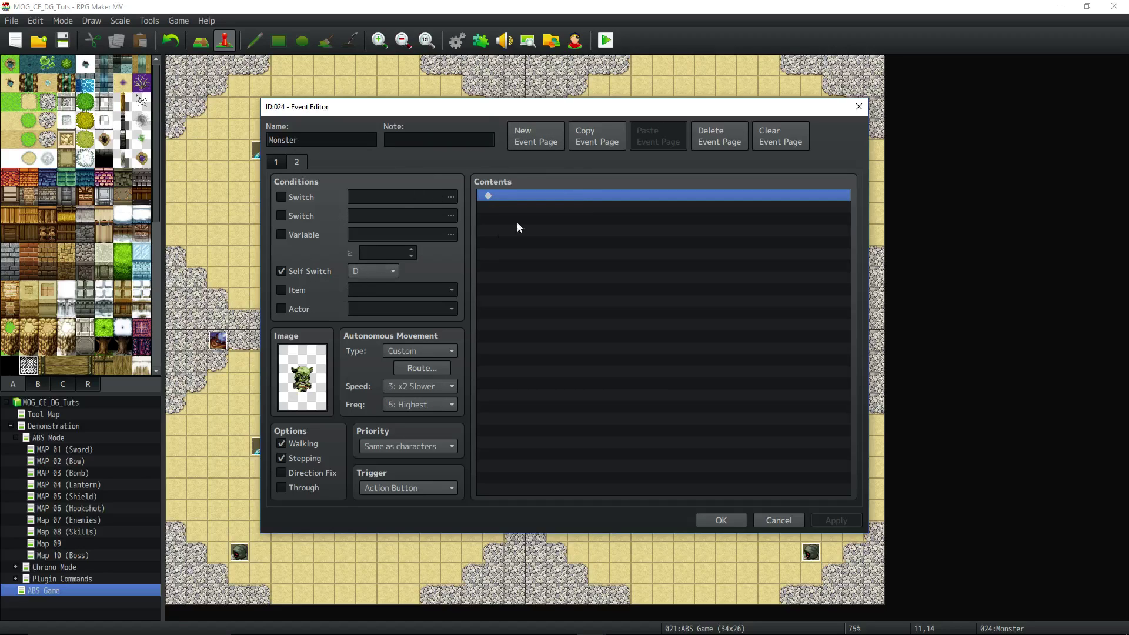
pyautogui.click(276, 162)
pyautogui.click(296, 162)
pyautogui.click(276, 161)
pyautogui.click(587, 208)
pyautogui.click(583, 196)
pyautogui.click(297, 162)
pyautogui.click(276, 162)
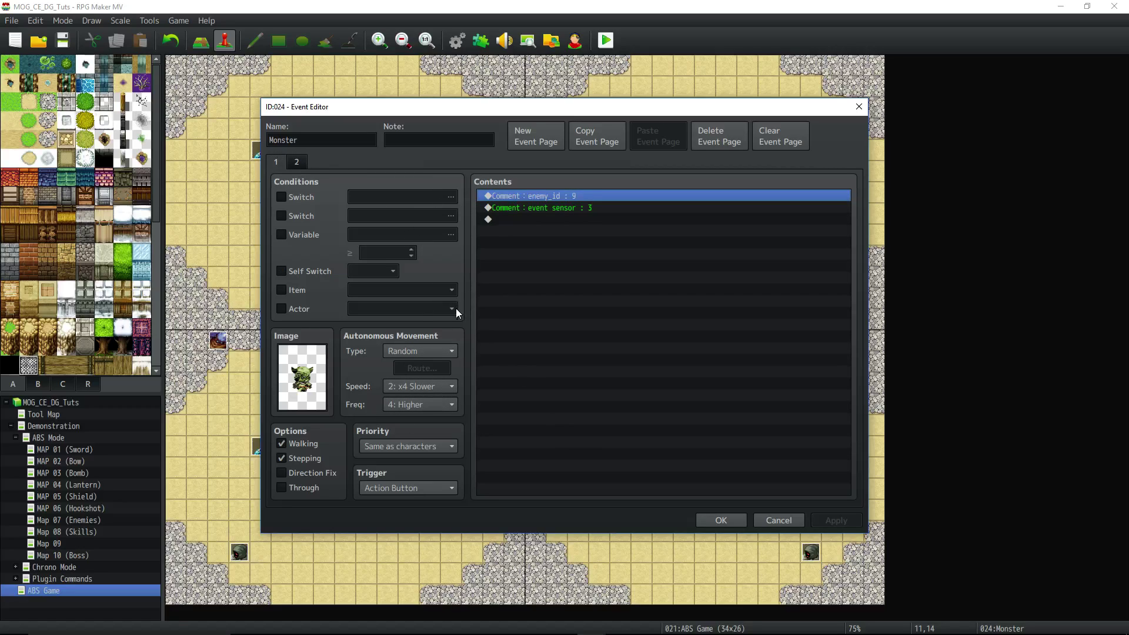
pyautogui.click(554, 208)
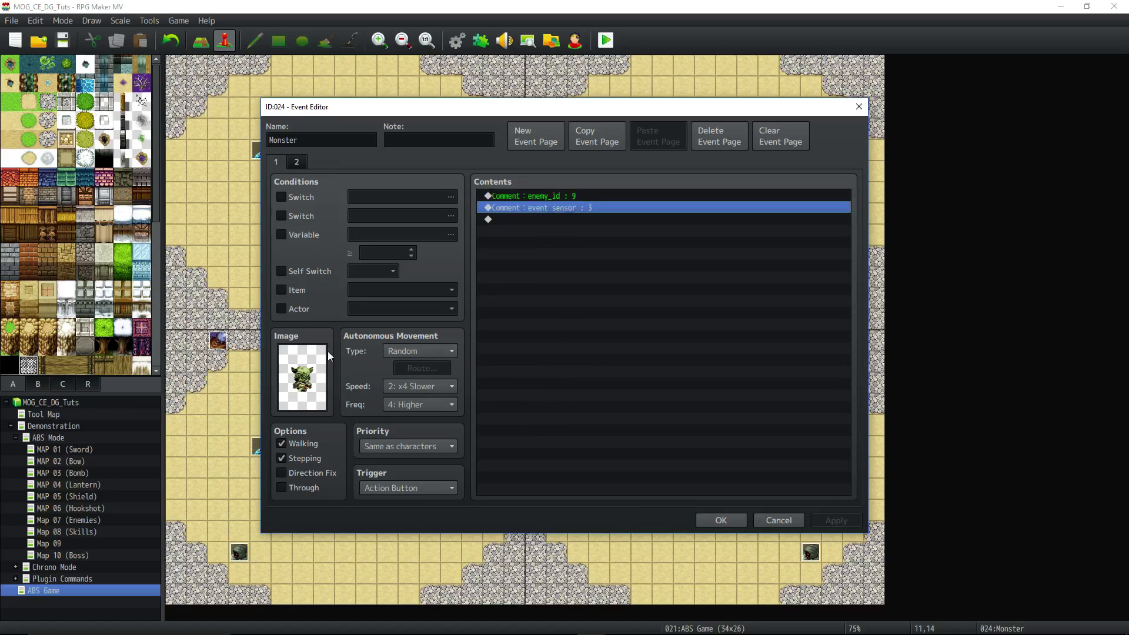
pyautogui.click(296, 161)
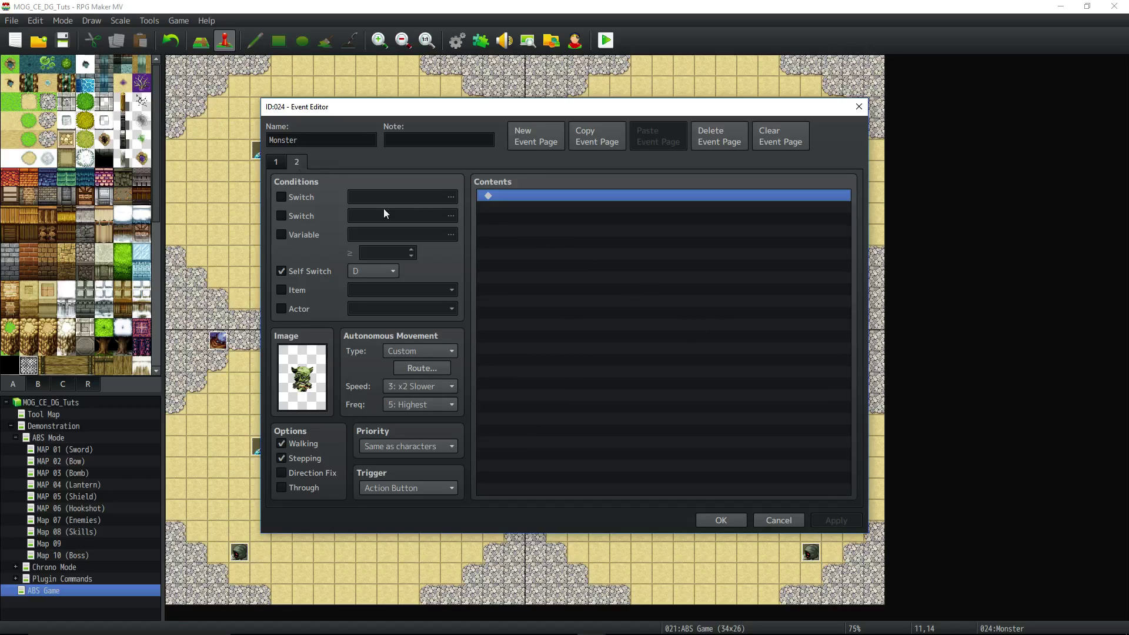
pyautogui.click(269, 160)
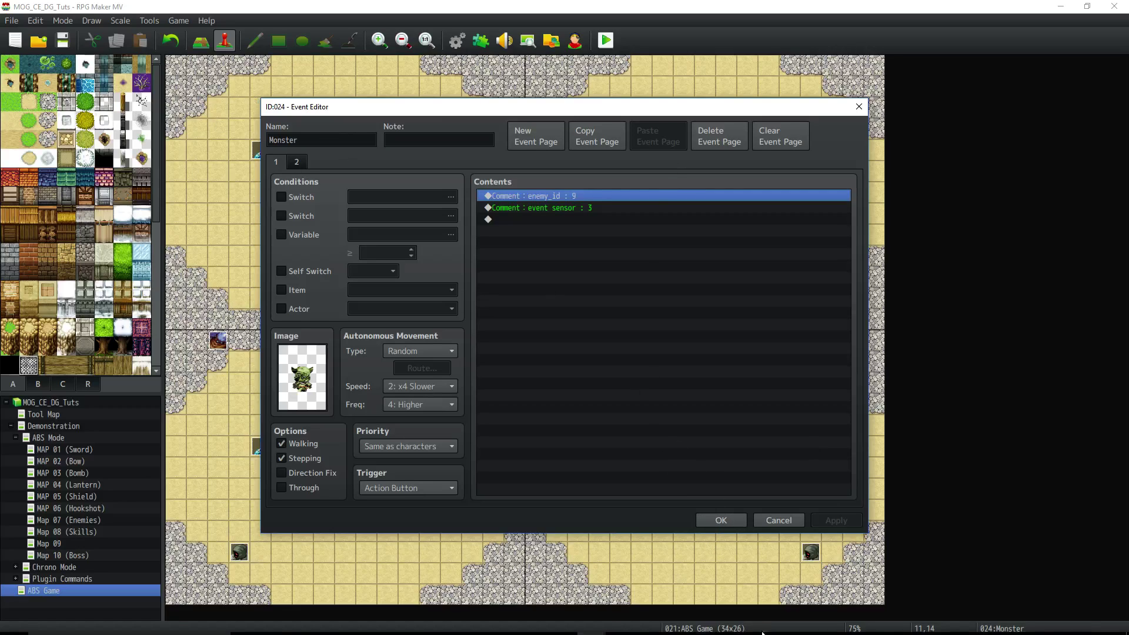
pyautogui.click(738, 522)
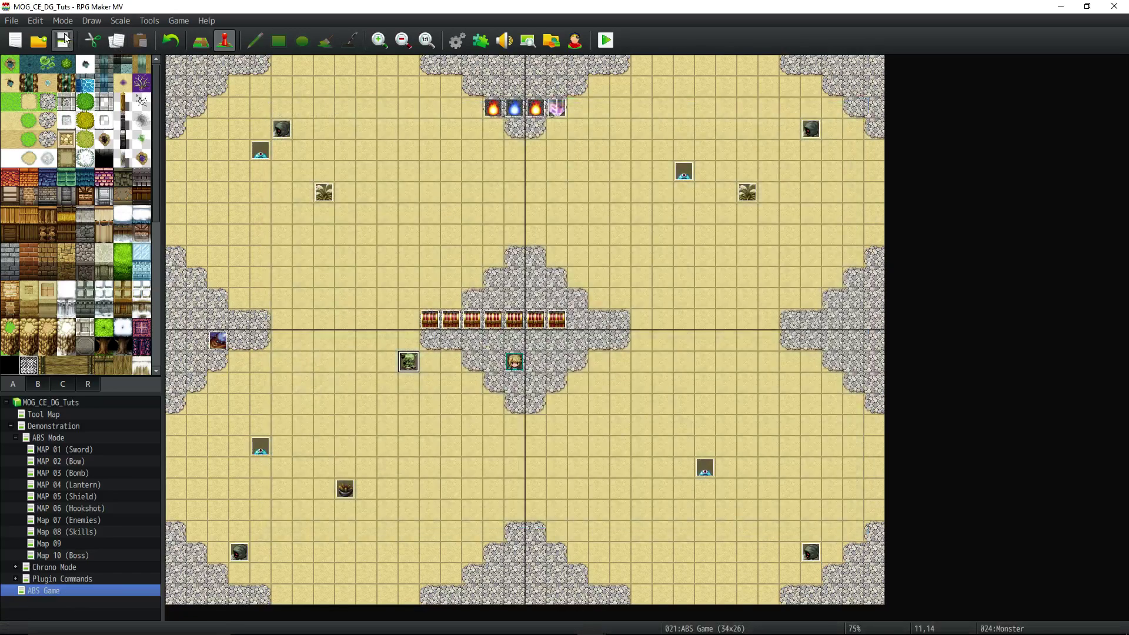
pyautogui.click(612, 38)
pyautogui.click(676, 631)
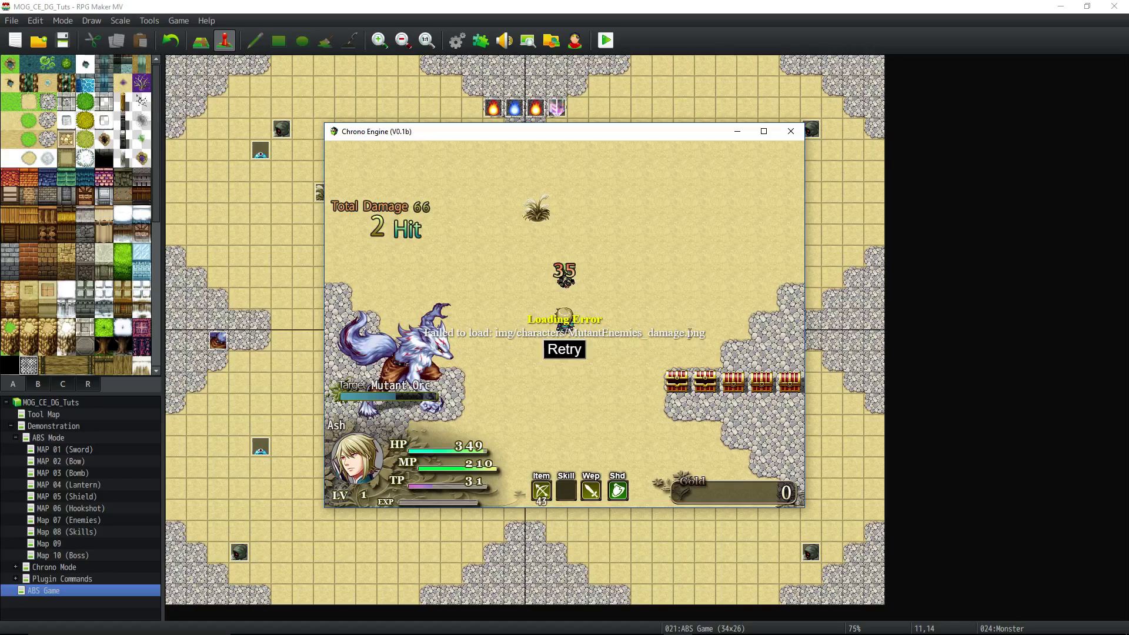
pyautogui.click(560, 352)
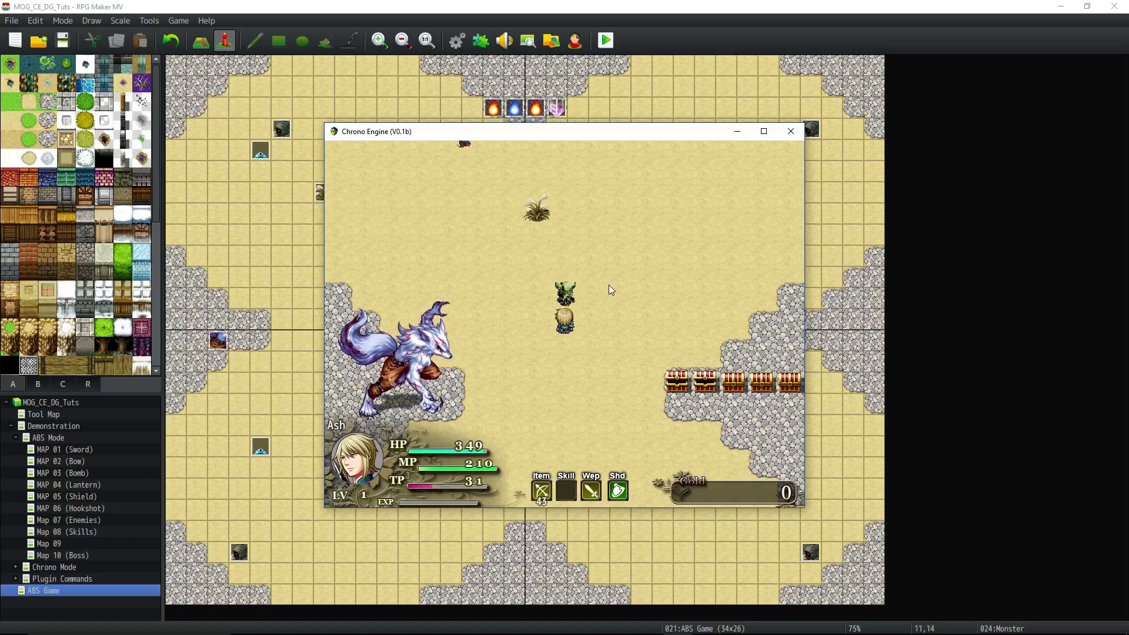
pyautogui.click(593, 313)
pyautogui.click(579, 276)
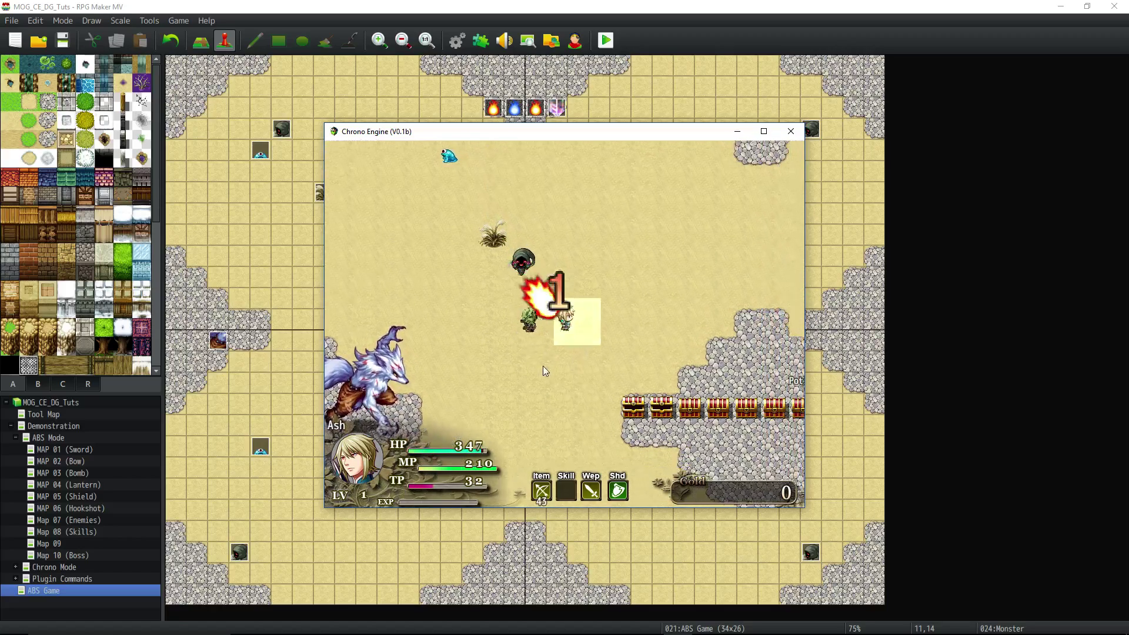
pyautogui.click(791, 132)
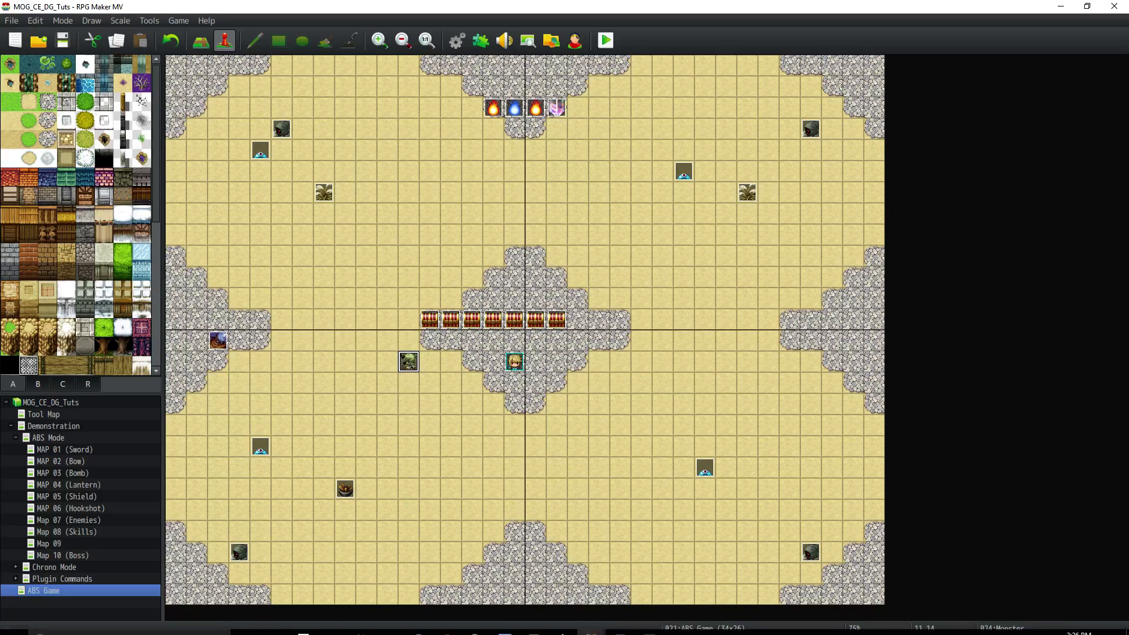
# Open the img/characters folder, scroll through its 120 images and select MutantEnemies.png.
pyautogui.moveTo(331, 632)
pyautogui.click(556, 562)
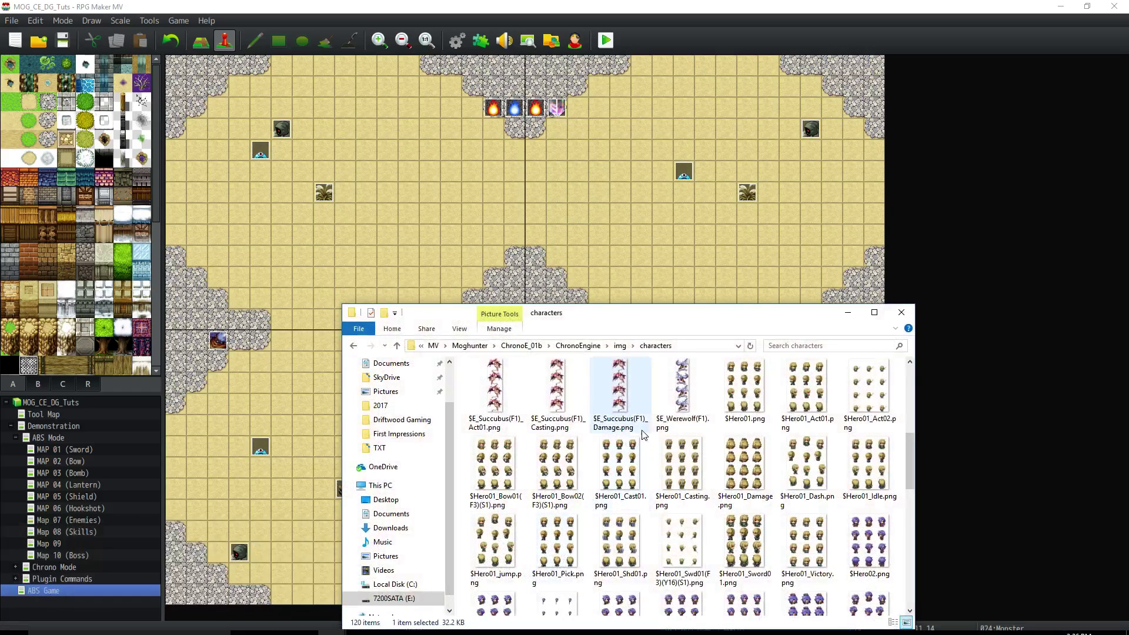
pyautogui.scroll(5, 643, 435)
pyautogui.scroll(-5, 647, 459)
pyautogui.scroll(5, 652, 482)
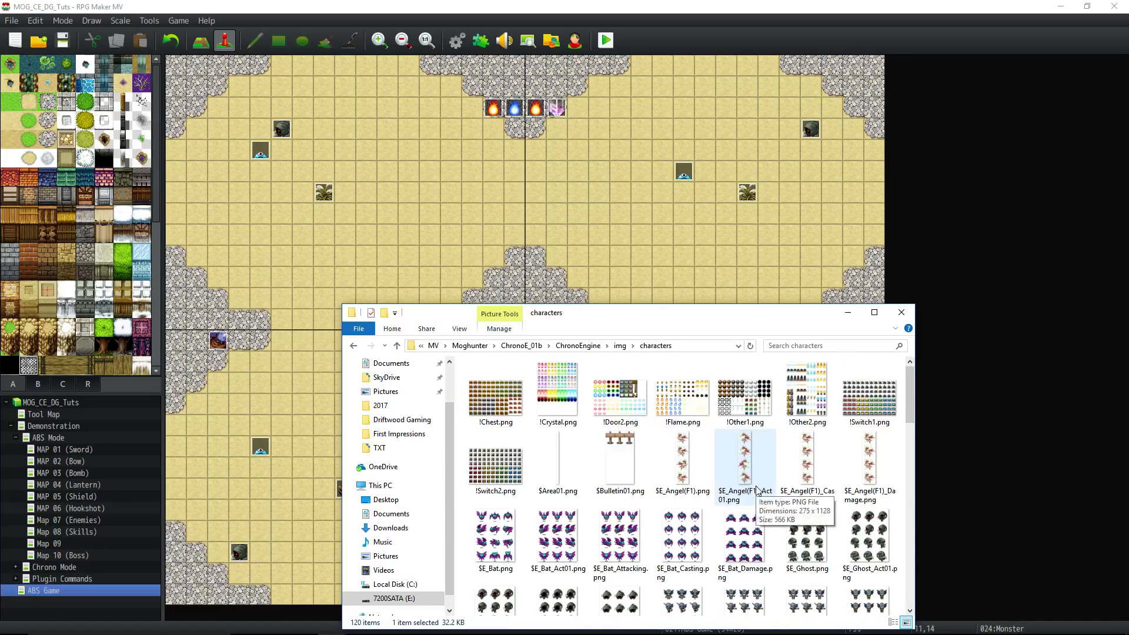
pyautogui.scroll(-5, 744, 521)
pyautogui.scroll(2, 747, 506)
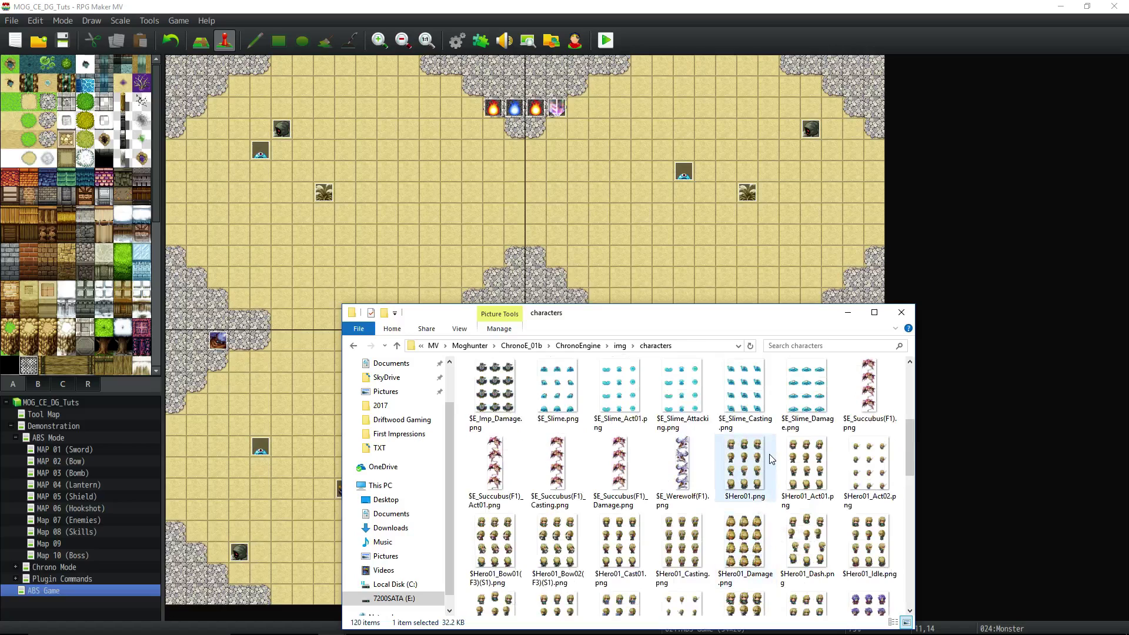
pyautogui.scroll(1, 772, 459)
pyautogui.scroll(2, 772, 459)
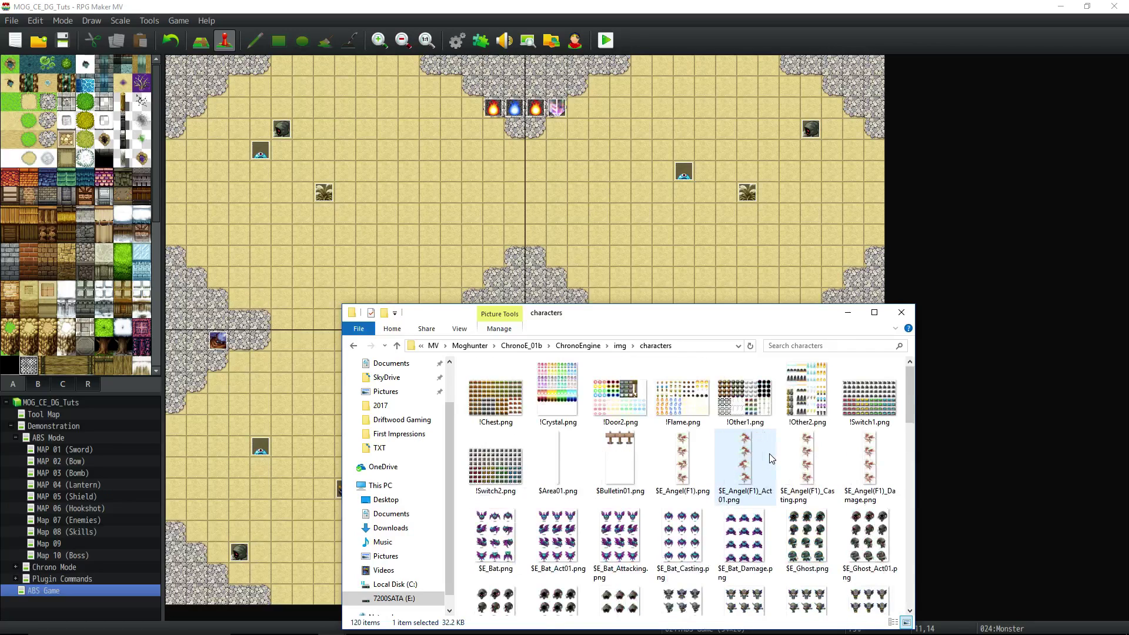
pyautogui.scroll(-15, 769, 456)
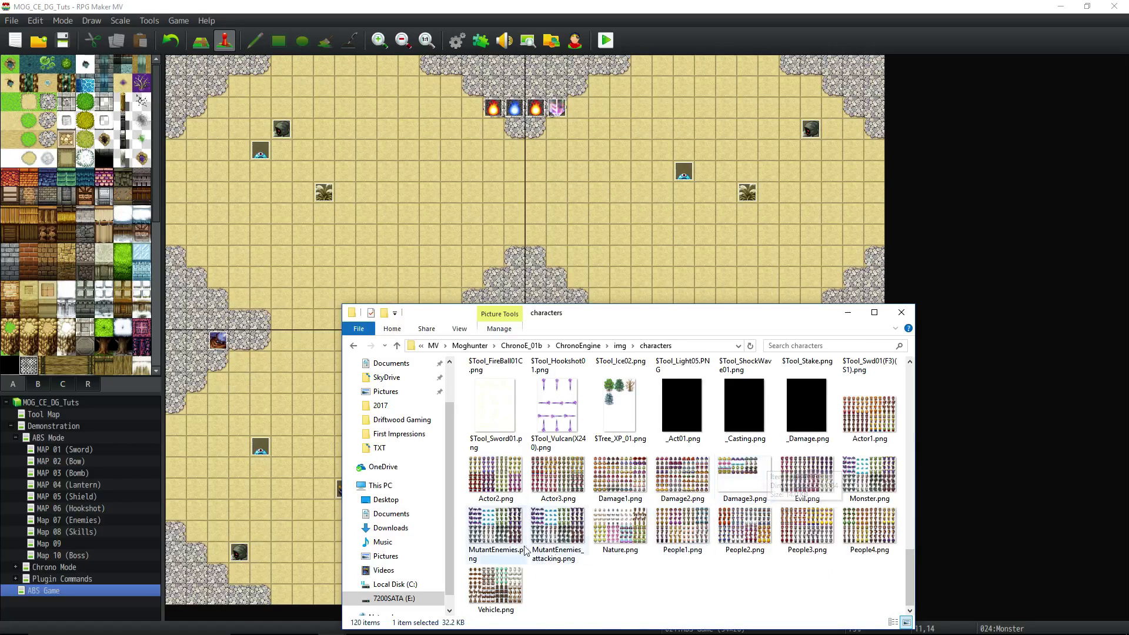
pyautogui.click(509, 550)
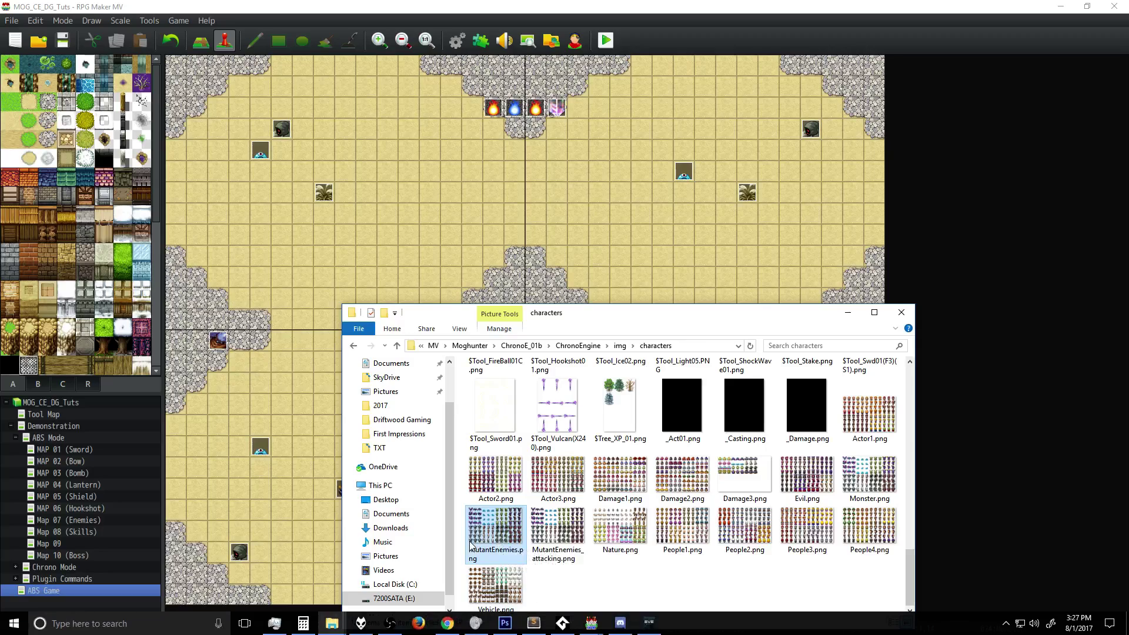
pyautogui.moveTo(493, 550)
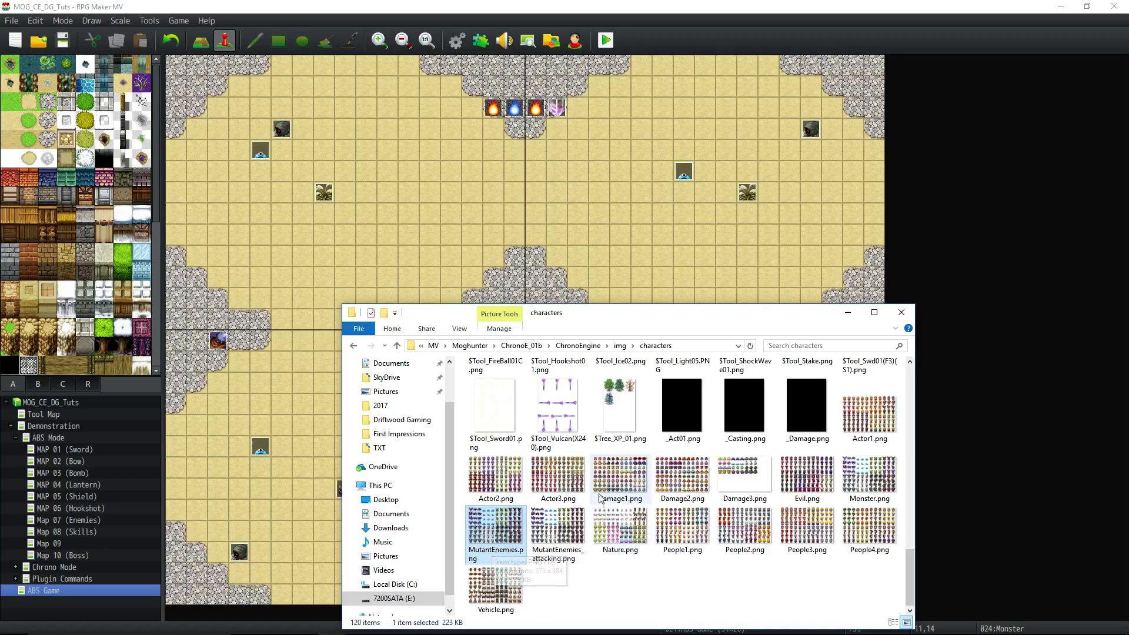
pyautogui.moveTo(595, 492)
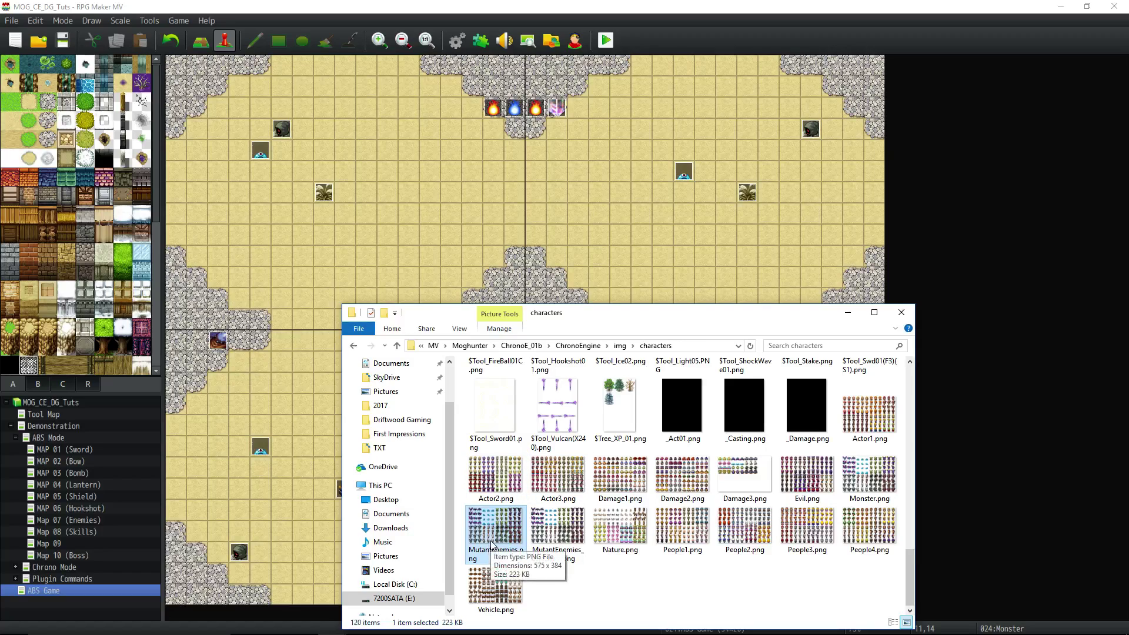
# Check MutantEnemies_attacking.png (575 x 384, 223 KB), then scroll up to the $Hero01 sheets.
pyautogui.click(540, 532)
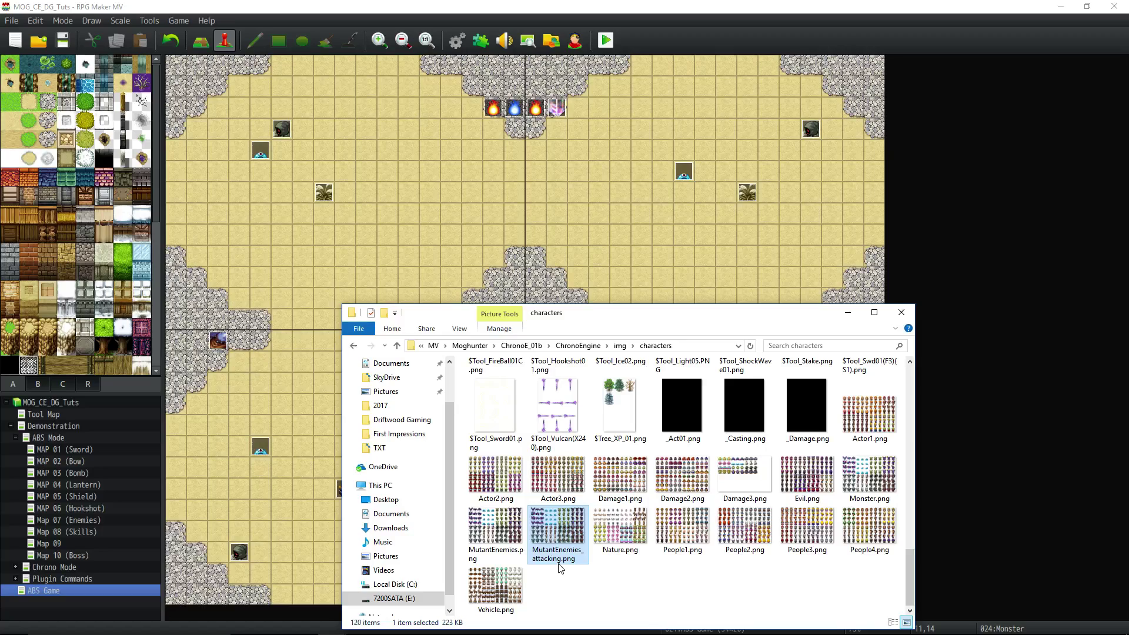
pyautogui.moveTo(559, 564)
pyautogui.scroll(10, 669, 566)
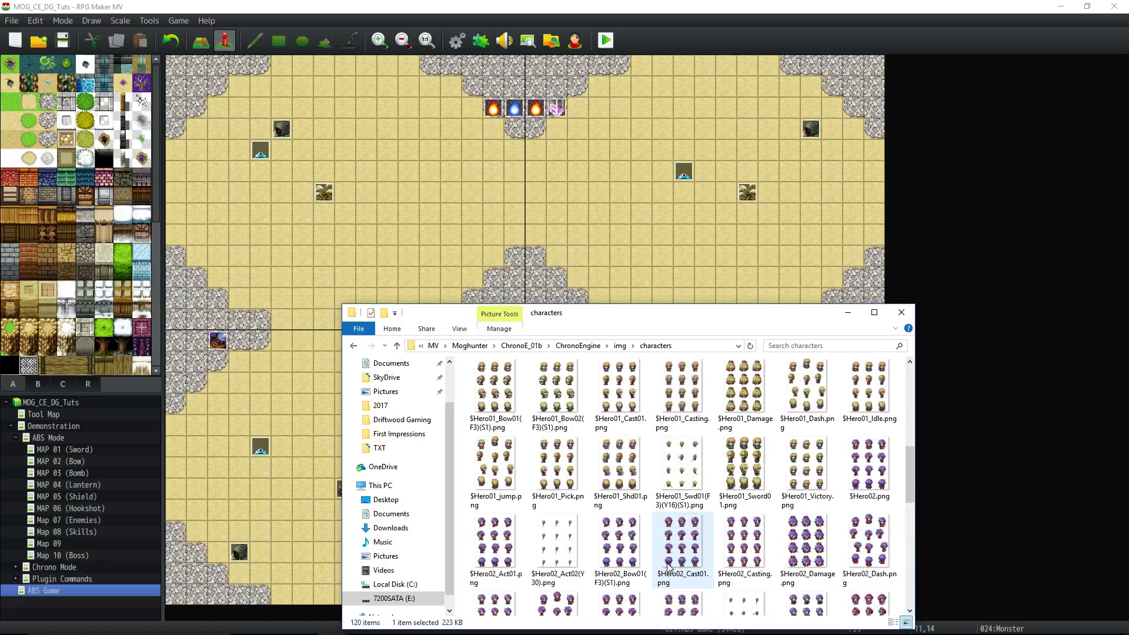
pyautogui.scroll(2, 669, 566)
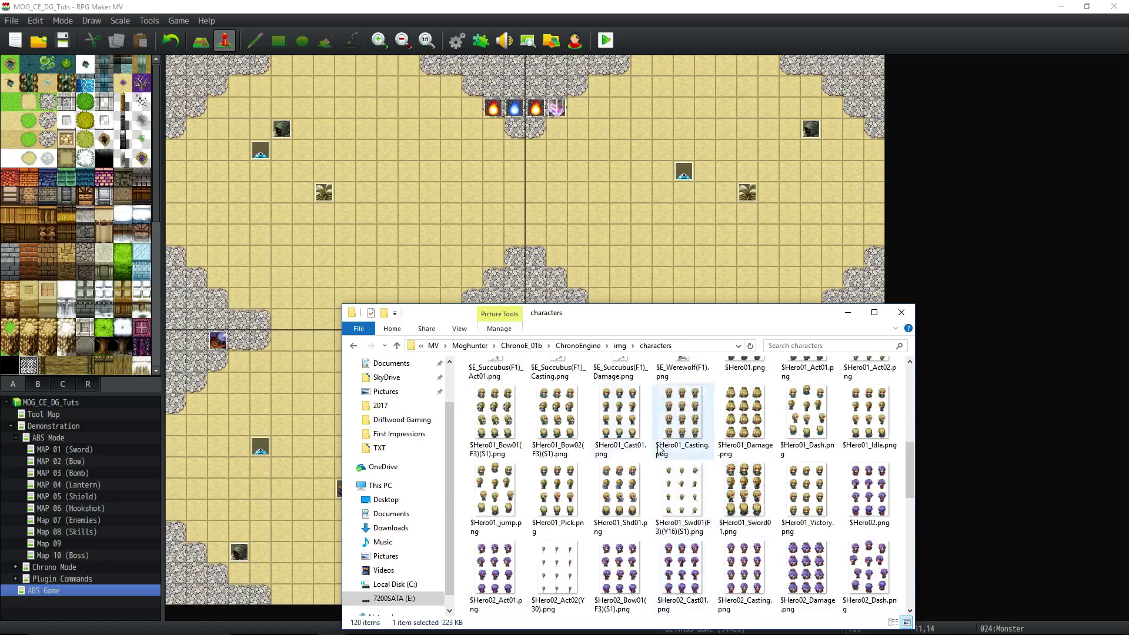
pyautogui.scroll(1, 765, 471)
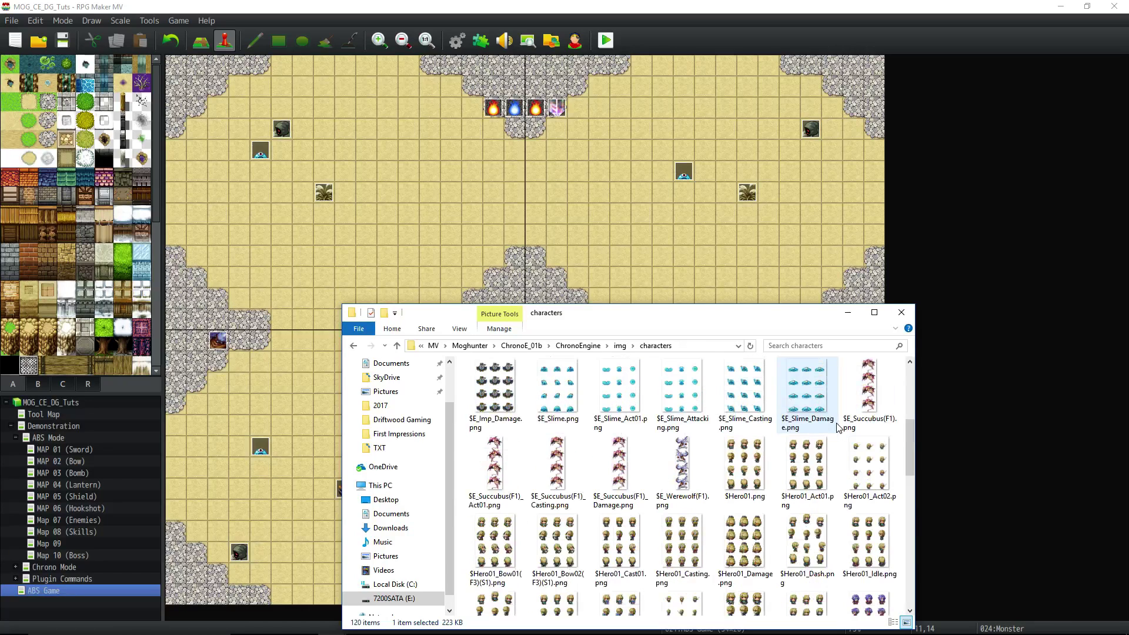
pyautogui.click(760, 480)
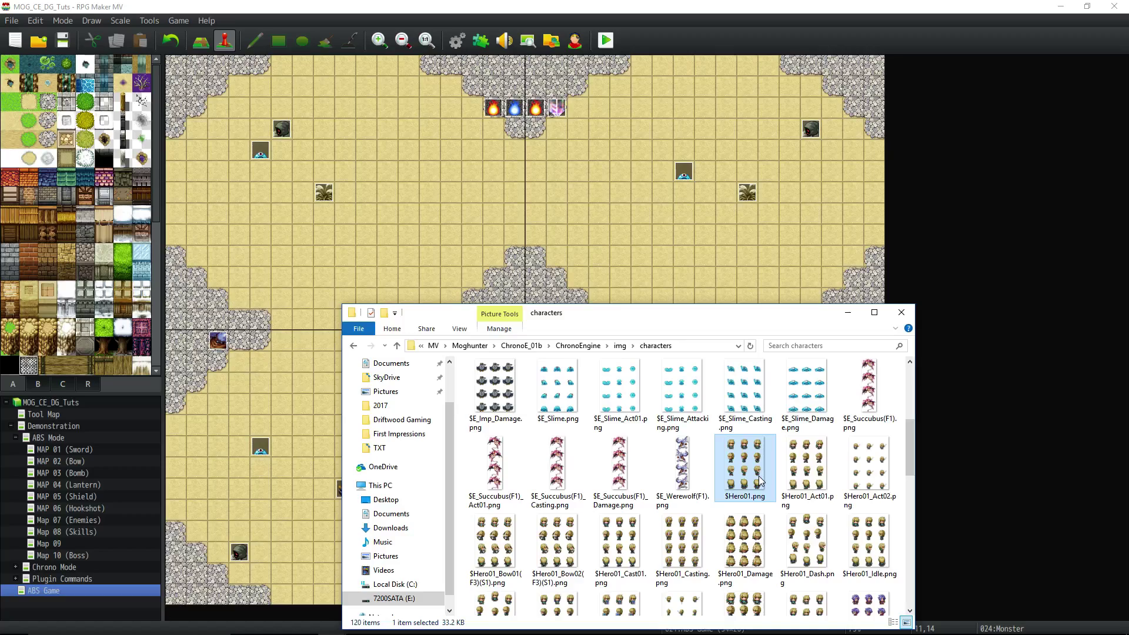
pyautogui.click(807, 479)
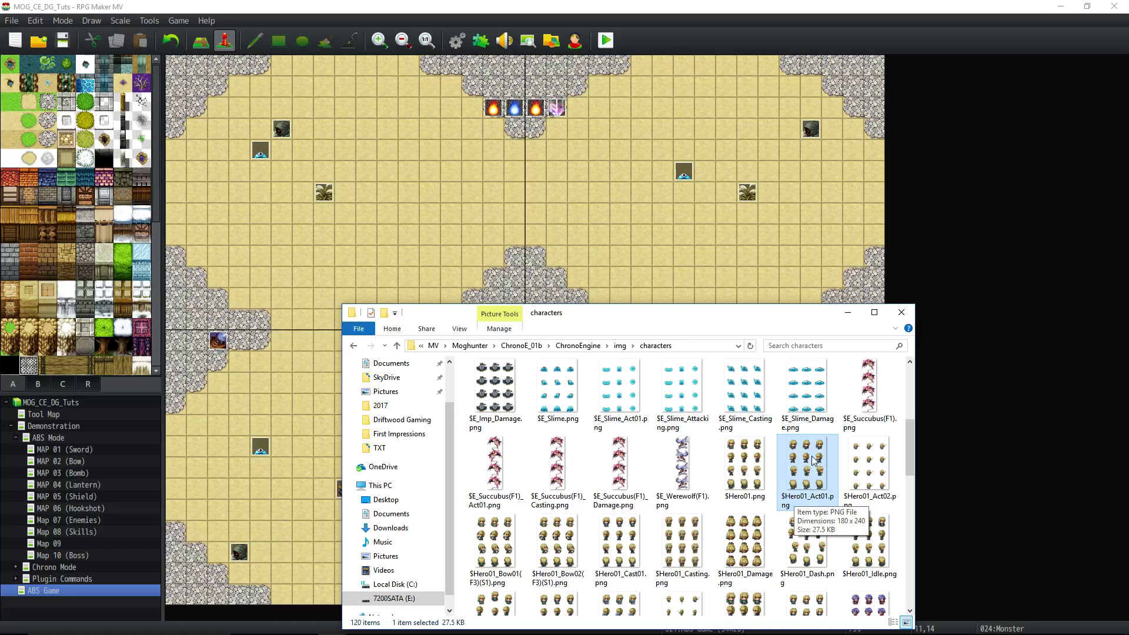
pyautogui.click(880, 463)
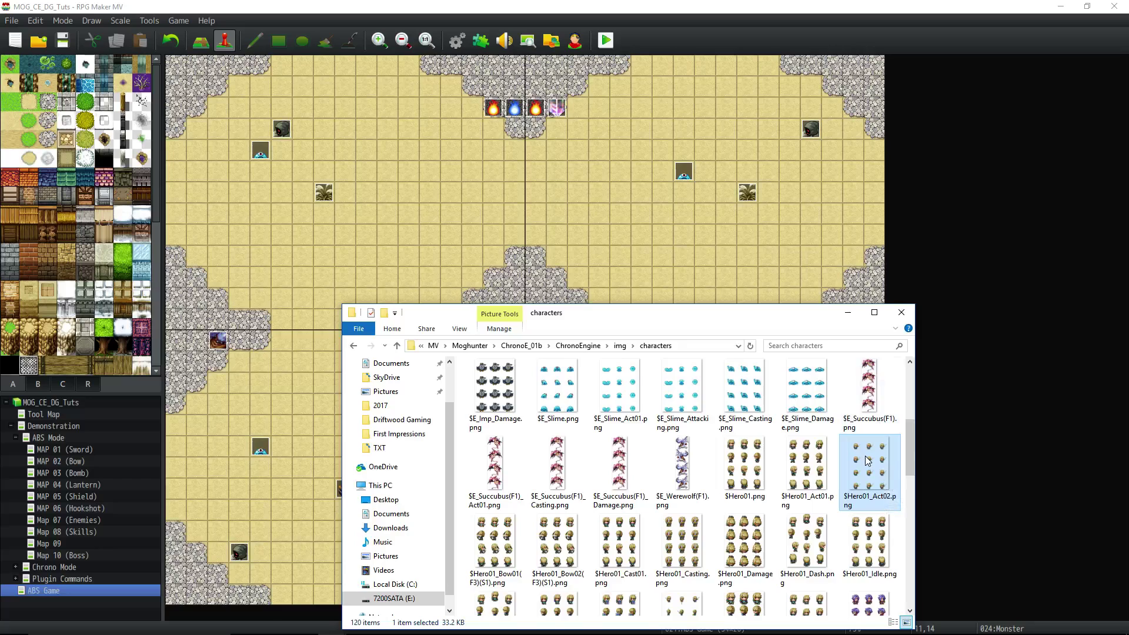
pyautogui.scroll(-4, 863, 464)
pyautogui.scroll(4, 863, 465)
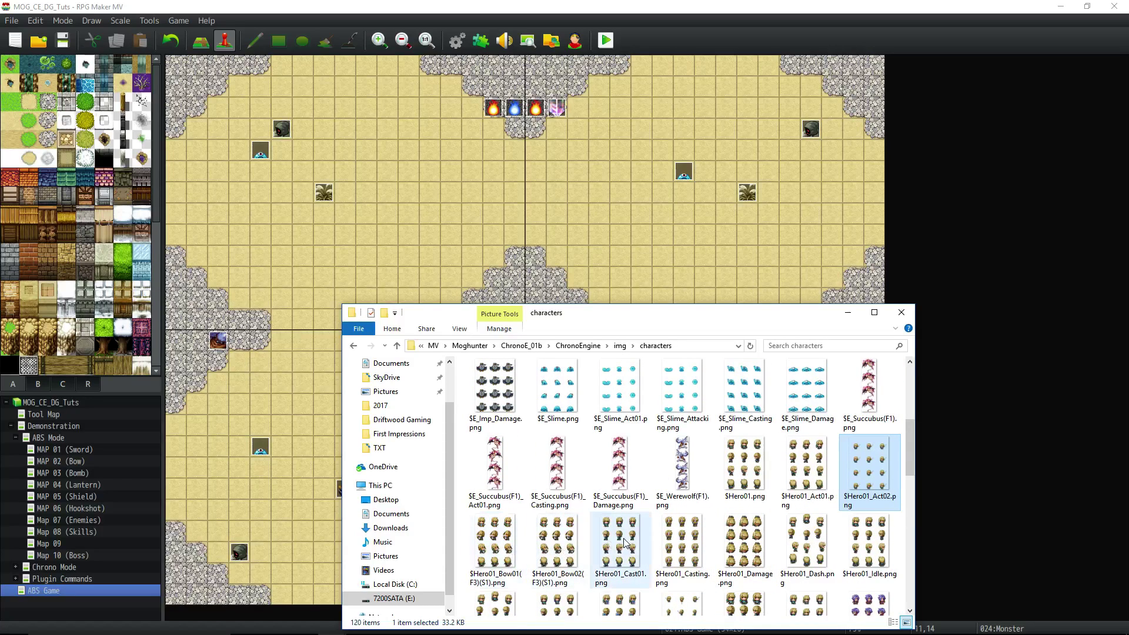
pyautogui.click(682, 541)
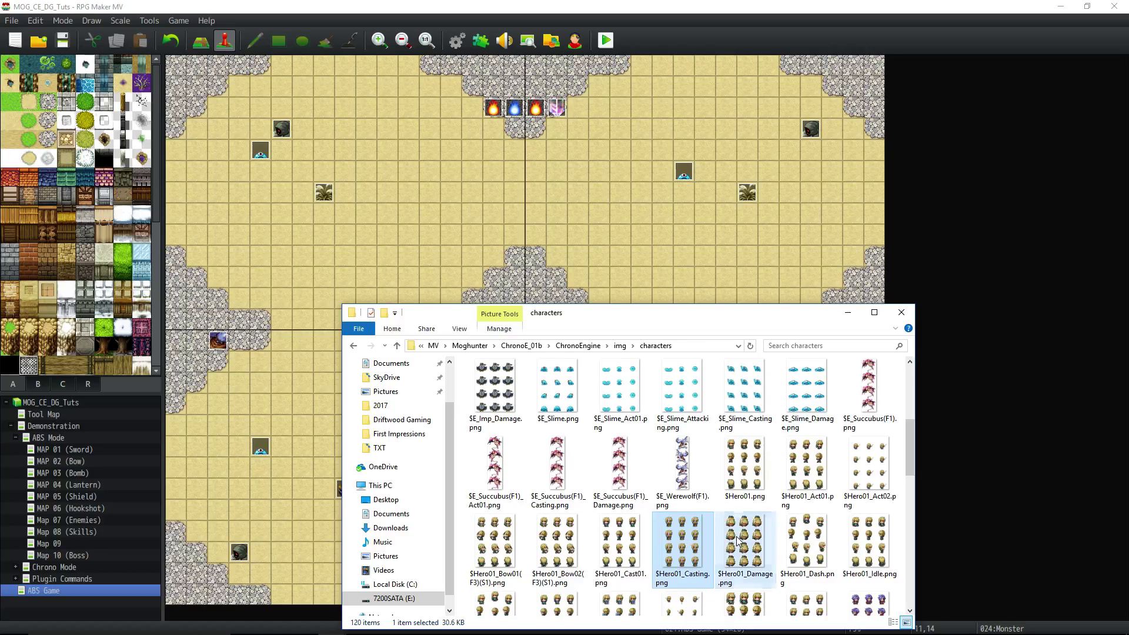
pyautogui.click(847, 556)
pyautogui.click(809, 546)
pyautogui.moveTo(912, 456); pyautogui.dragTo(914, 465)
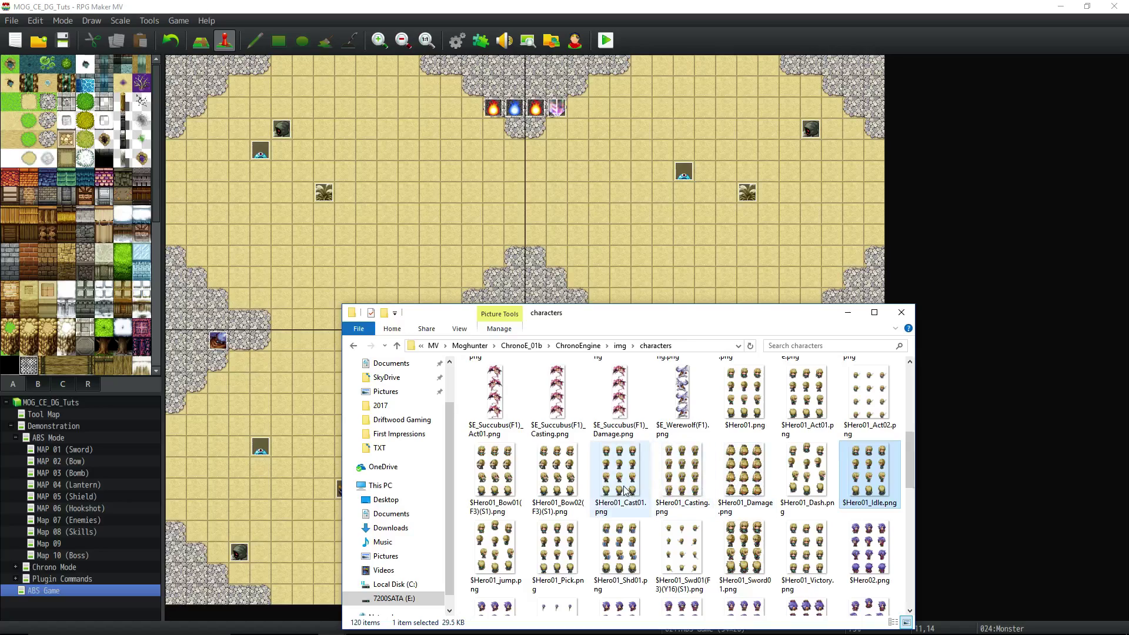
pyautogui.click(758, 402)
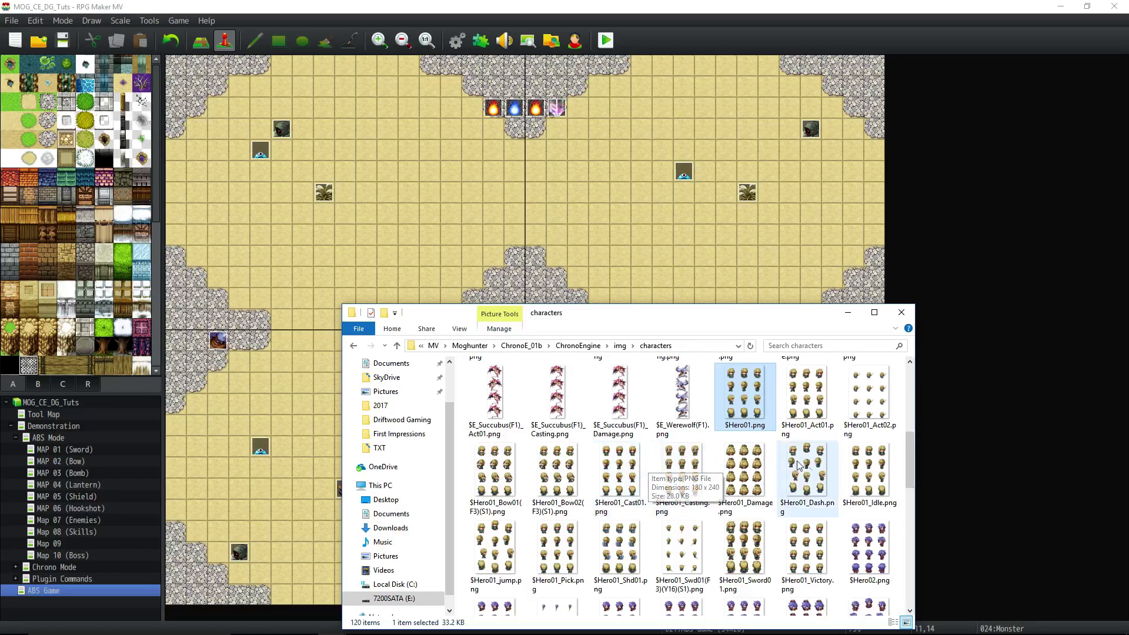
pyautogui.click(632, 479)
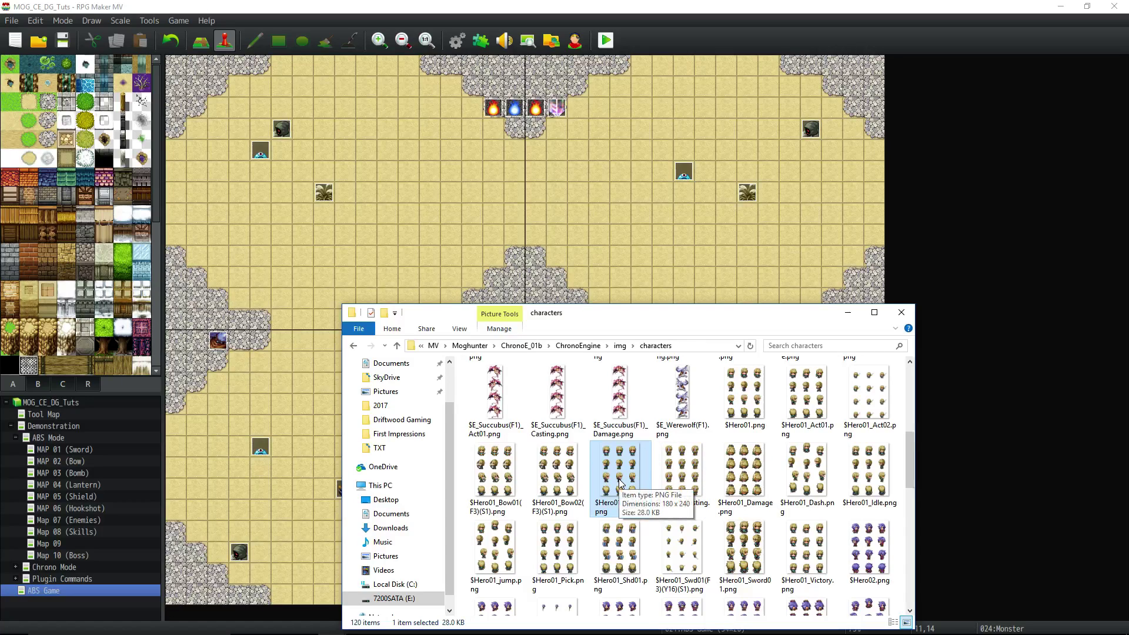
pyautogui.click(694, 497)
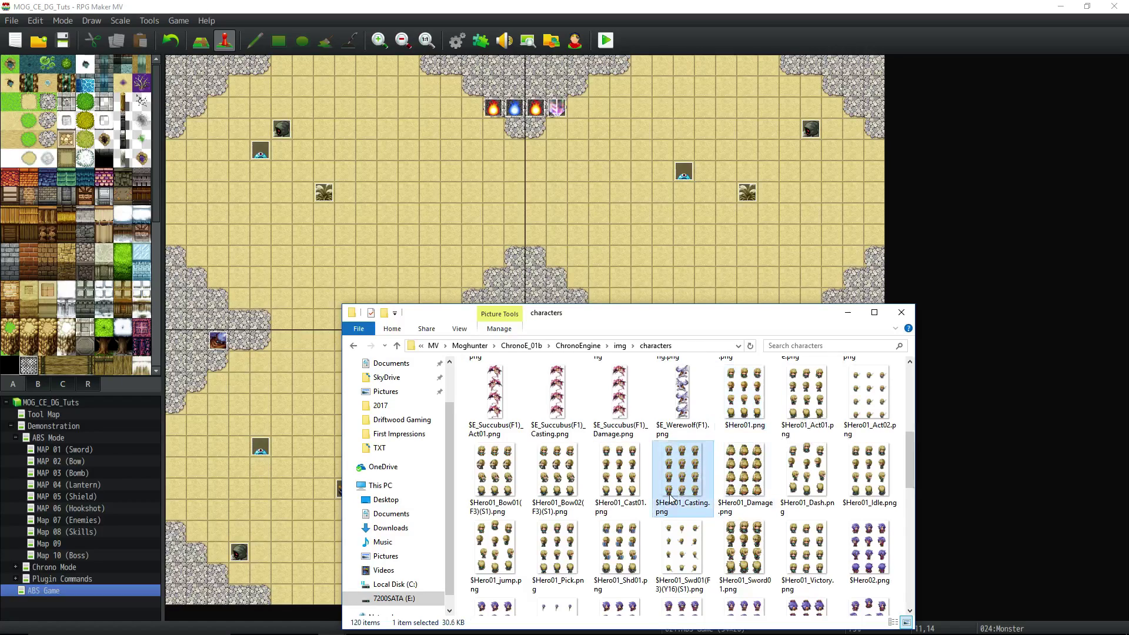
pyautogui.click(745, 486)
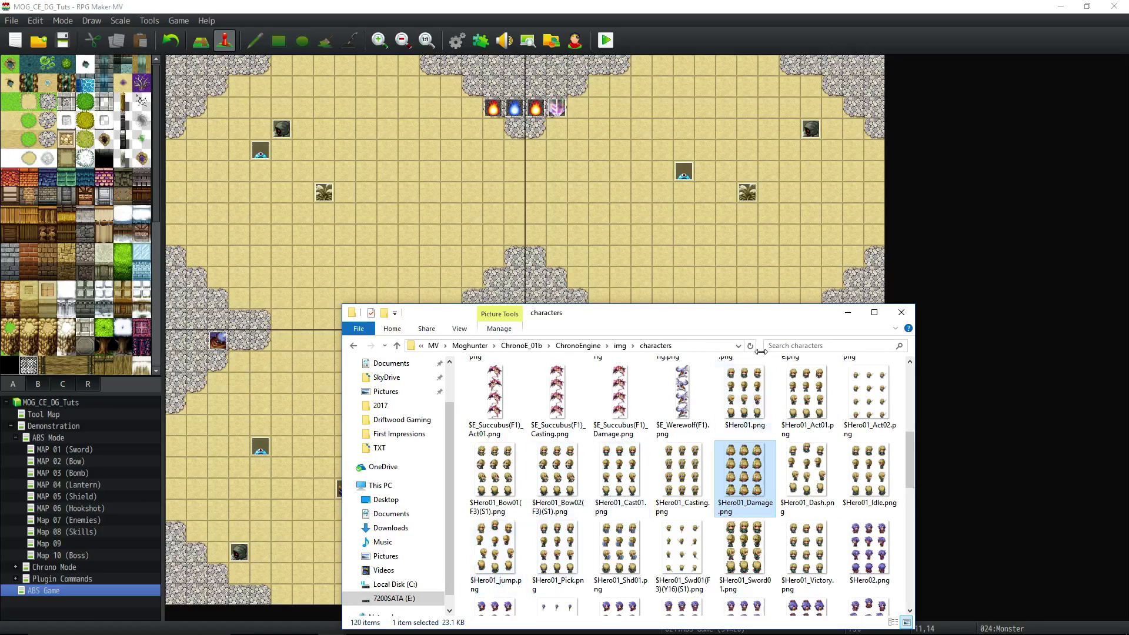
# Duplicate MutantEnemies.png and rename the copy MutantEnemies_Casting.png.
pyautogui.moveTo(547, 541)
pyautogui.moveTo(909, 453); pyautogui.dragTo(916, 579)
pyautogui.click(496, 537)
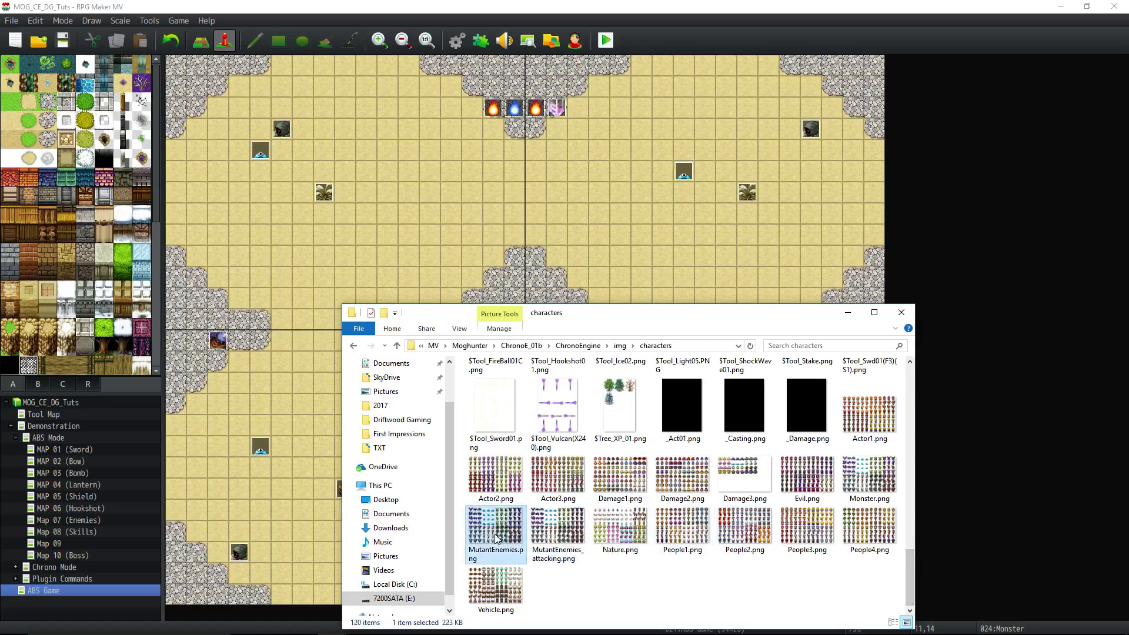
pyautogui.hotkey('ctrl', 'c')
pyautogui.hotkey('ctrl', 'v')
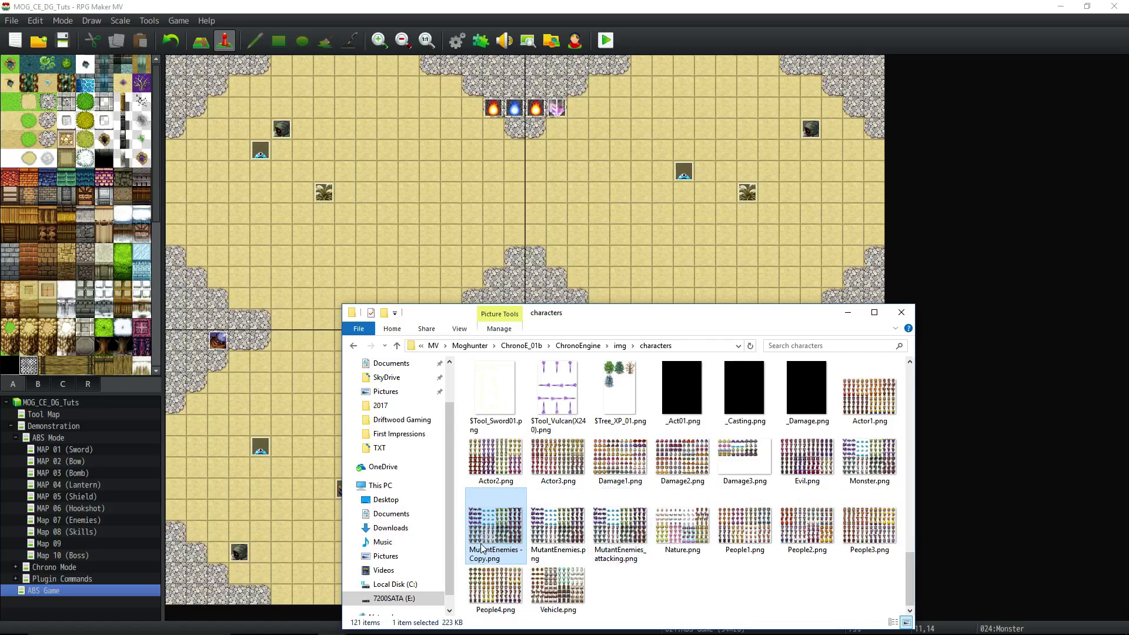
pyautogui.rightClick(479, 541)
pyautogui.click(343, 516)
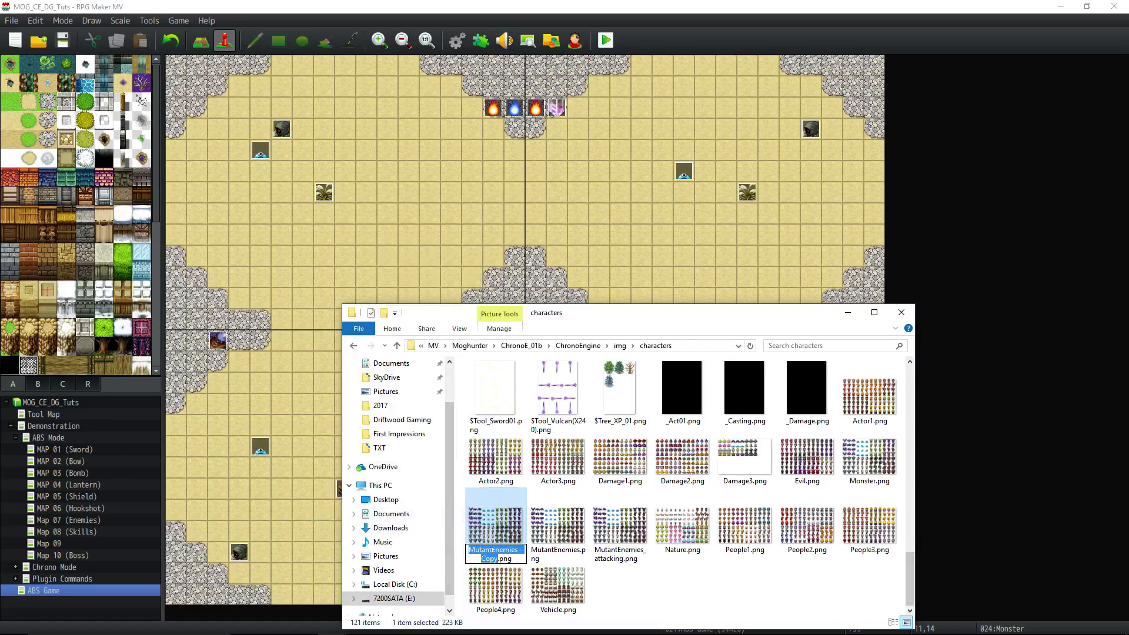
pyautogui.click(520, 550)
pyautogui.press('Delete')
pyautogui.press('Delete')
pyautogui.press('Delete')
pyautogui.press('Delete')
pyautogui.press('Delete')
pyautogui.press('Delete')
pyautogui.press('Delete')
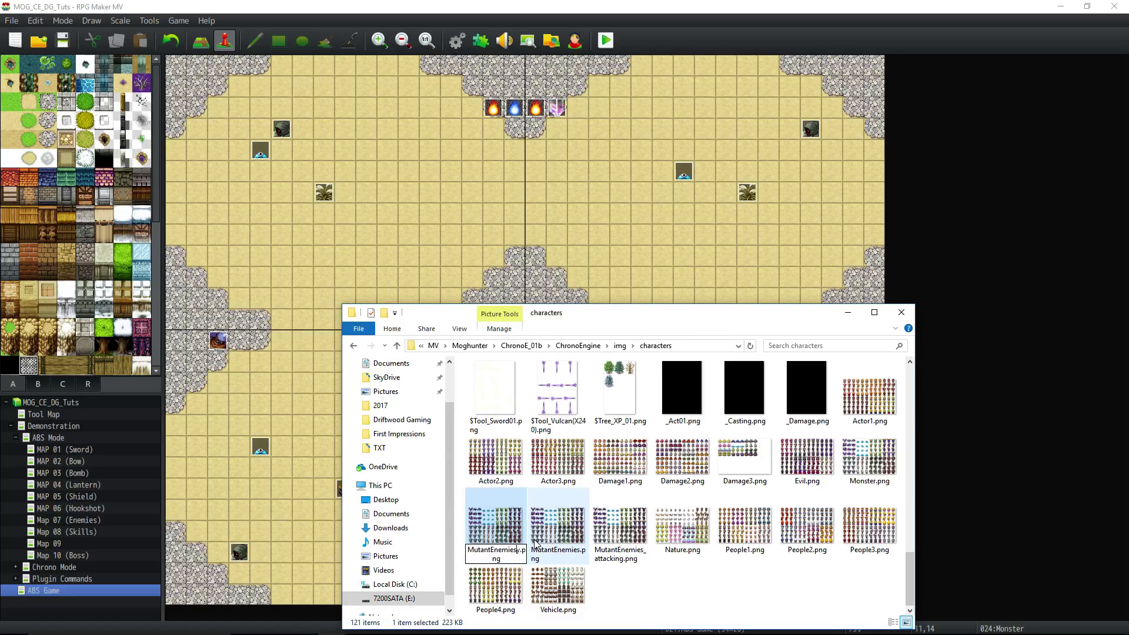
pyautogui.write('_Casting')
pyautogui.press('Return')
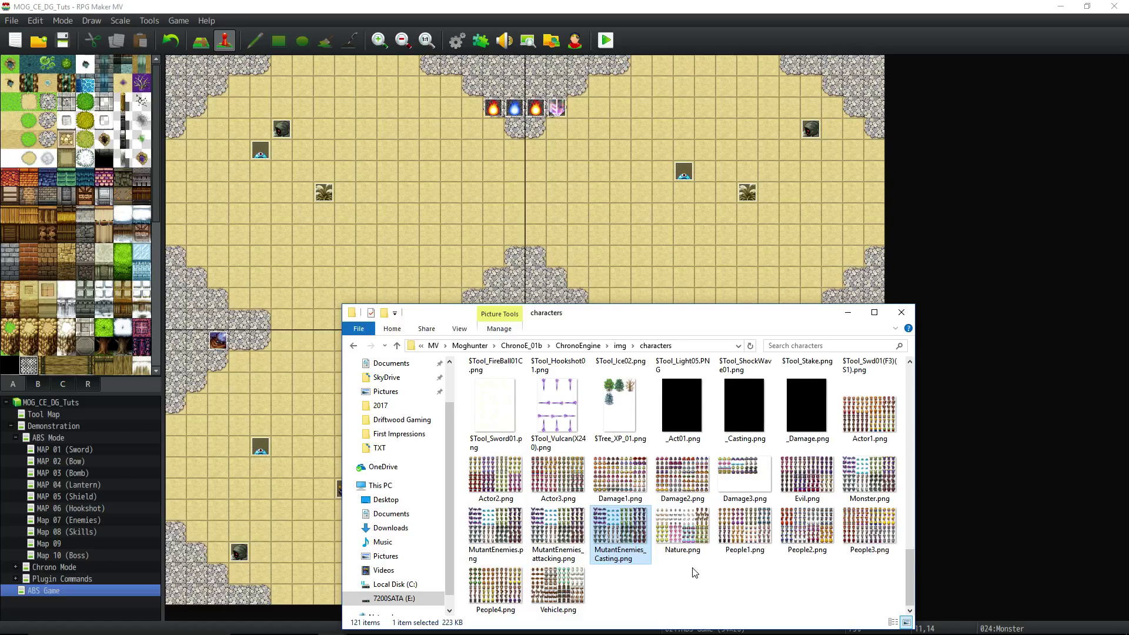
# Scroll the characters folder and reselect the original MutantEnemies.png.
pyautogui.scroll(10, 694, 573)
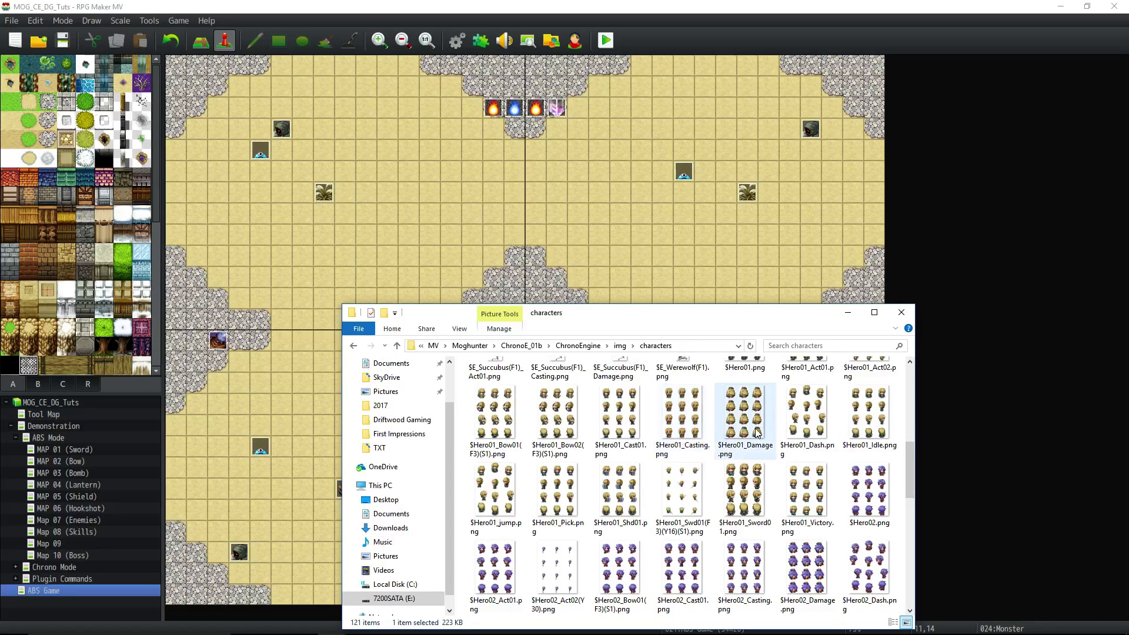
pyautogui.scroll(-10, 757, 435)
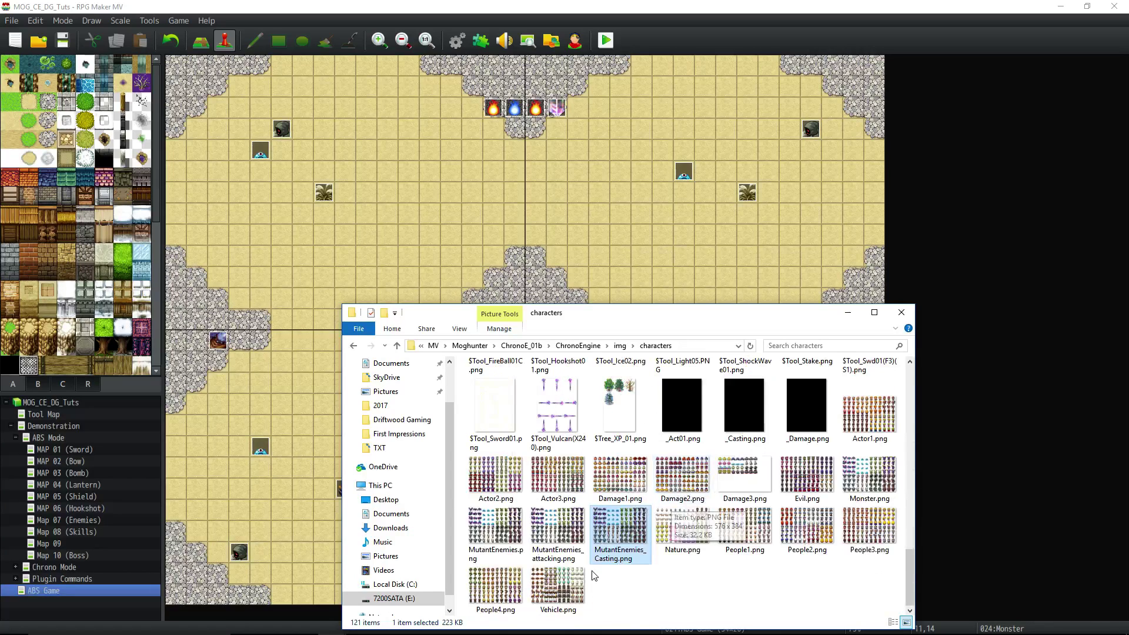
pyautogui.click(496, 543)
# Paste another copy of MutantEnemies.png and rename it MutantEnemies_Damage.png.
pyautogui.hotkey('ctrl', 'c')
pyautogui.hotkey('ctrl', 'v')
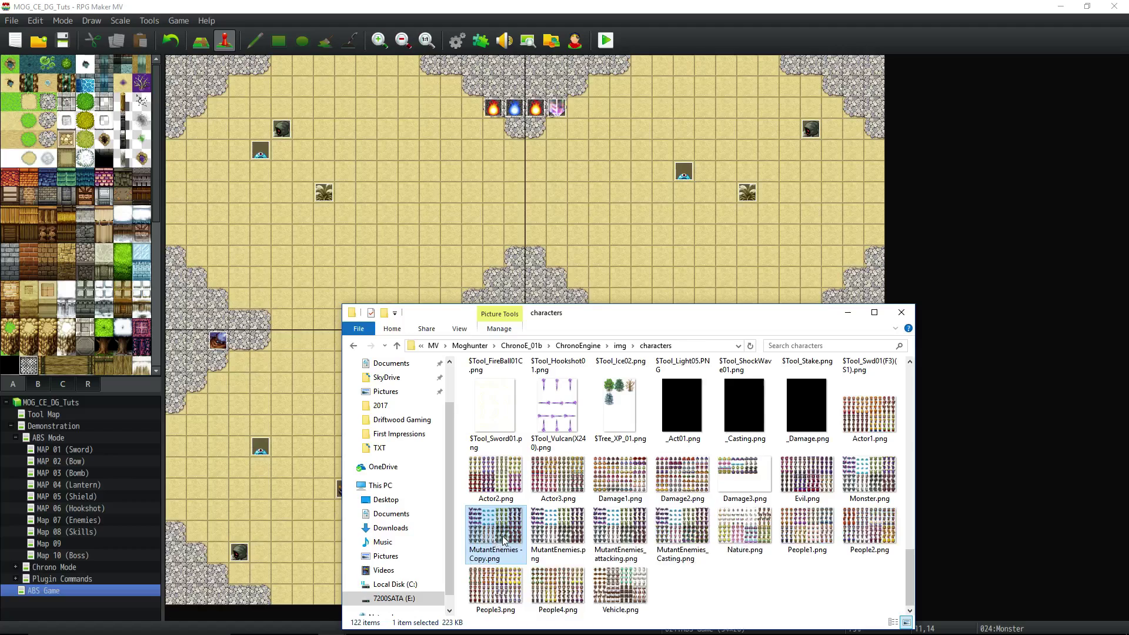
pyautogui.rightClick(496, 544)
pyautogui.click(357, 522)
pyautogui.press('BackSpace')
pyautogui.press('BackSpace')
pyautogui.press('BackSpace')
pyautogui.press('BackSpace')
pyautogui.press('BackSpace')
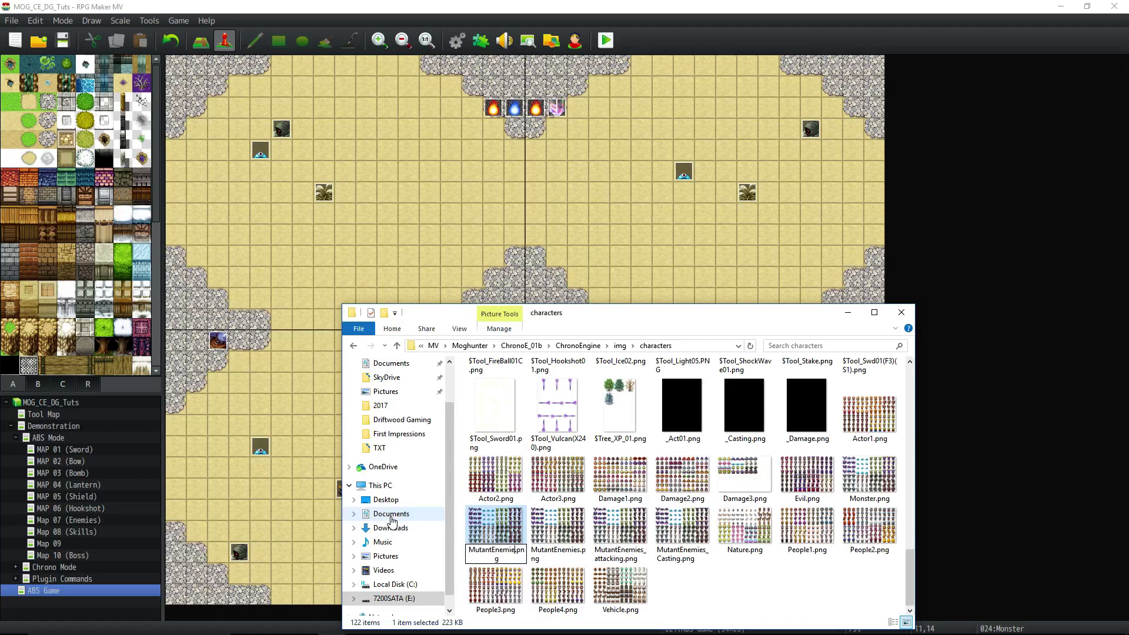
pyautogui.write('_Damage')
pyautogui.press('Return')
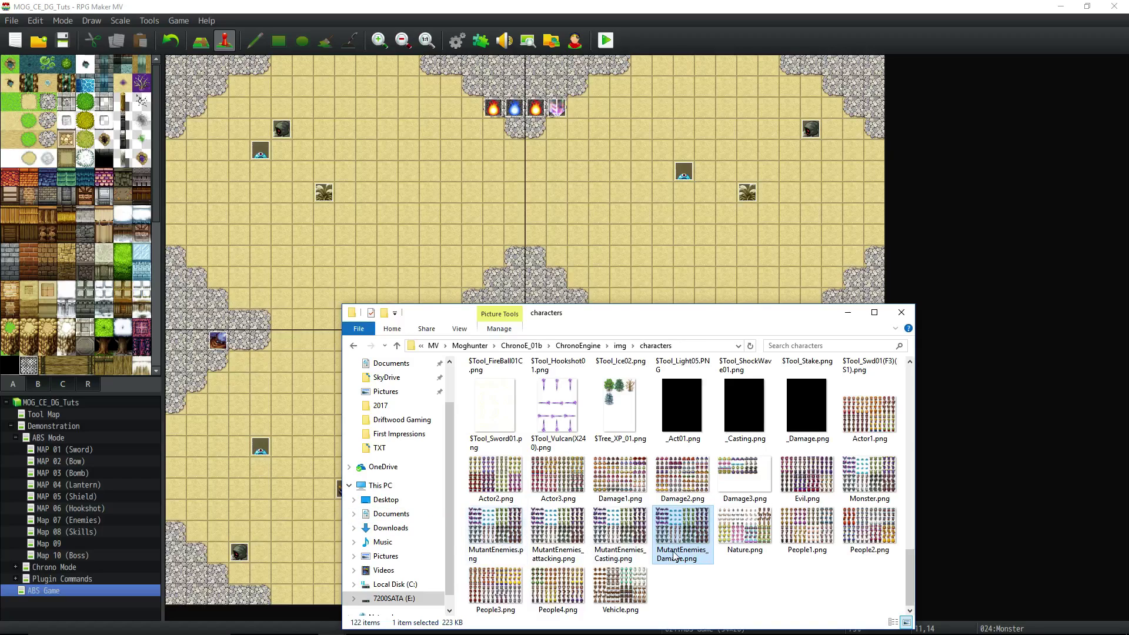
# Make a further copy of MutantEnemies.png named MutantEnemies_Dash.png.
pyautogui.click(508, 551)
pyautogui.hotkey('ctrl', 'c')
pyautogui.hotkey('ctrl', 'v')
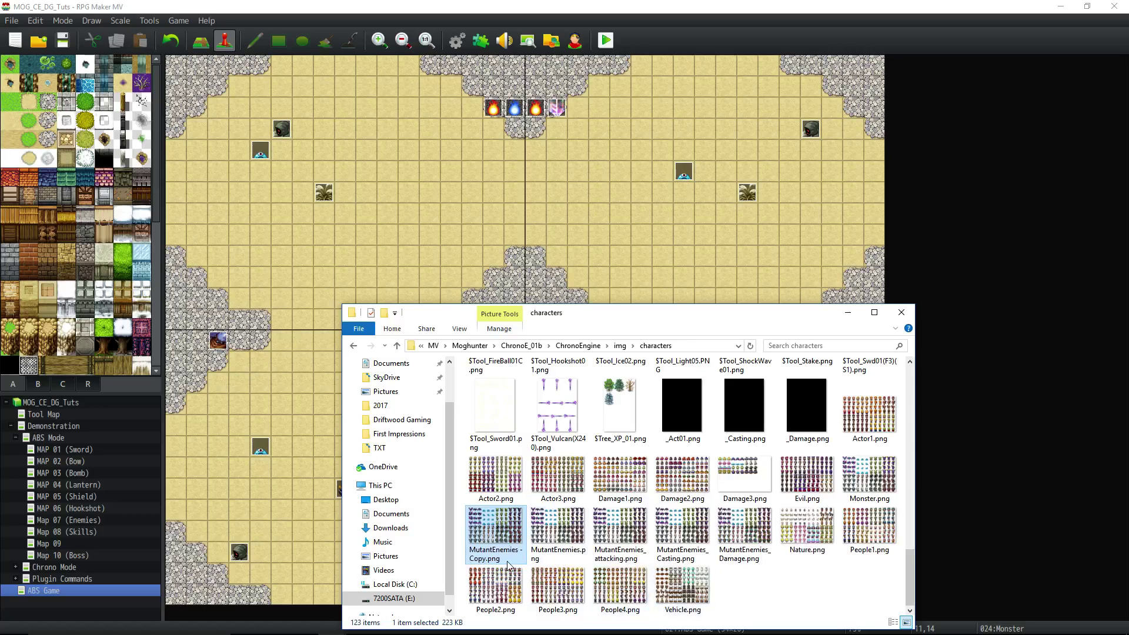
pyautogui.rightClick(505, 552)
pyautogui.click(368, 525)
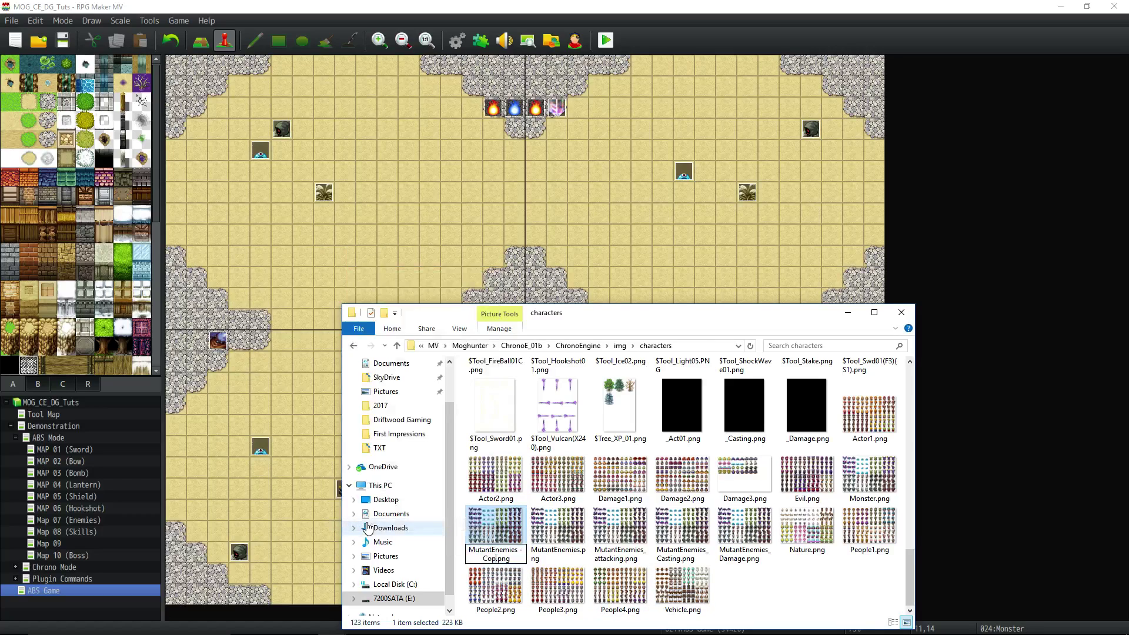
pyautogui.write('_')
pyautogui.write('Dash')
pyautogui.press('Return')
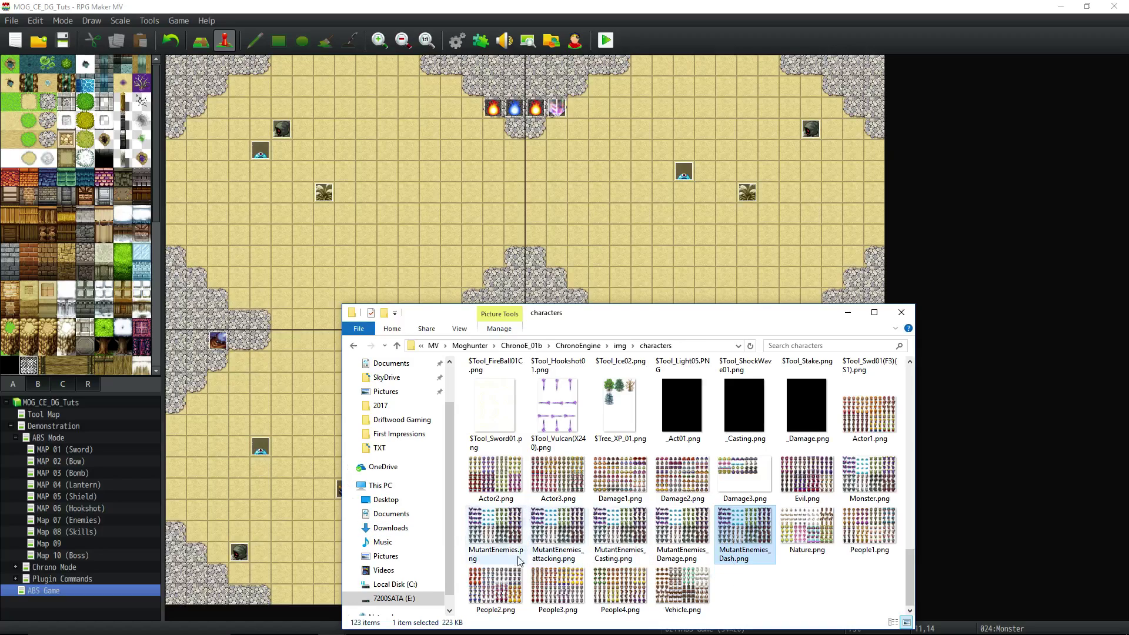
# Create MutantEnemies_Idle.png from one more copy, then return to RPG Maker MV's ABS Game map.
pyautogui.click(498, 534)
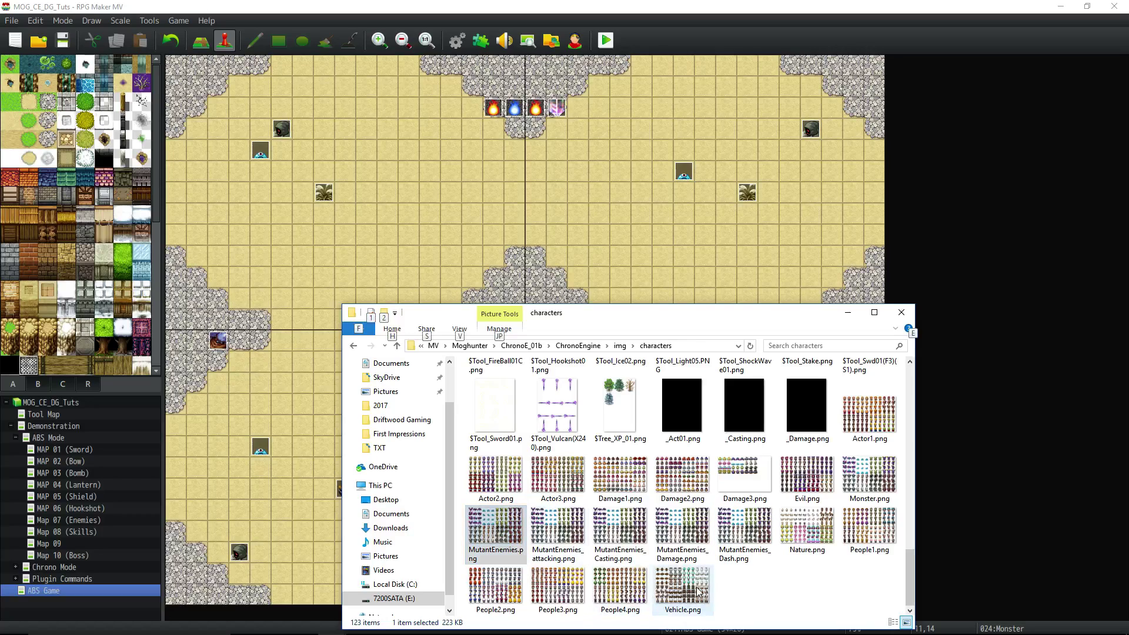
pyautogui.click(741, 595)
pyautogui.hotkey('ctrl', 'v')
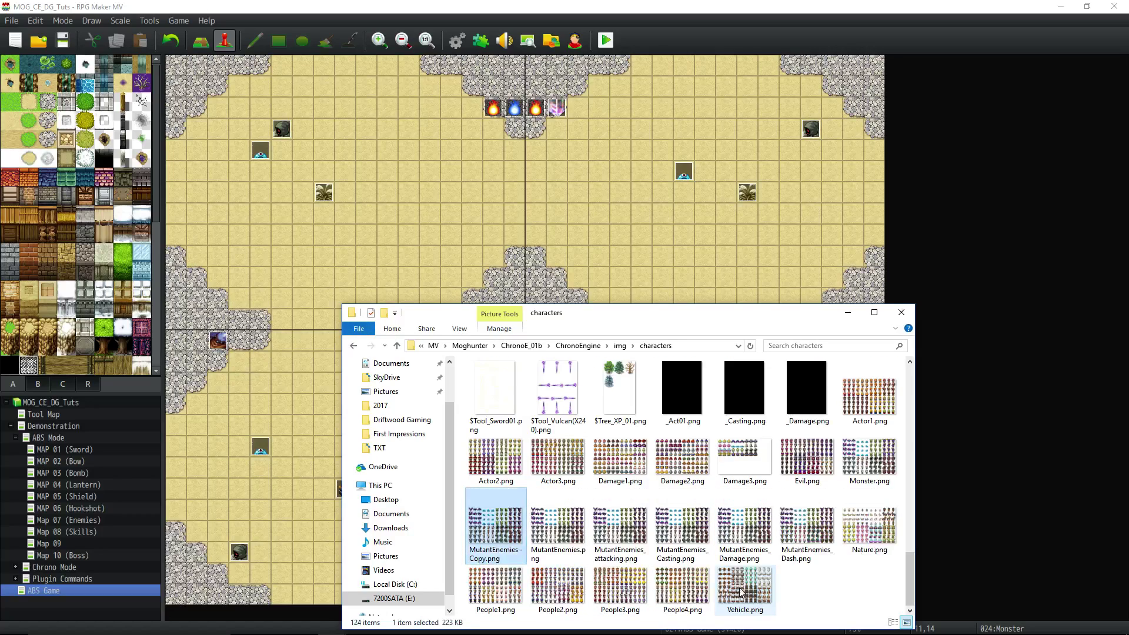
pyautogui.rightClick(481, 534)
pyautogui.click(370, 497)
pyautogui.click(496, 558)
pyautogui.press('Delete')
pyautogui.press('Delete')
pyautogui.press('BackSpace')
pyautogui.press('BackSpace')
pyautogui.press('BackSpace')
pyautogui.write('_')
pyautogui.press('Return')
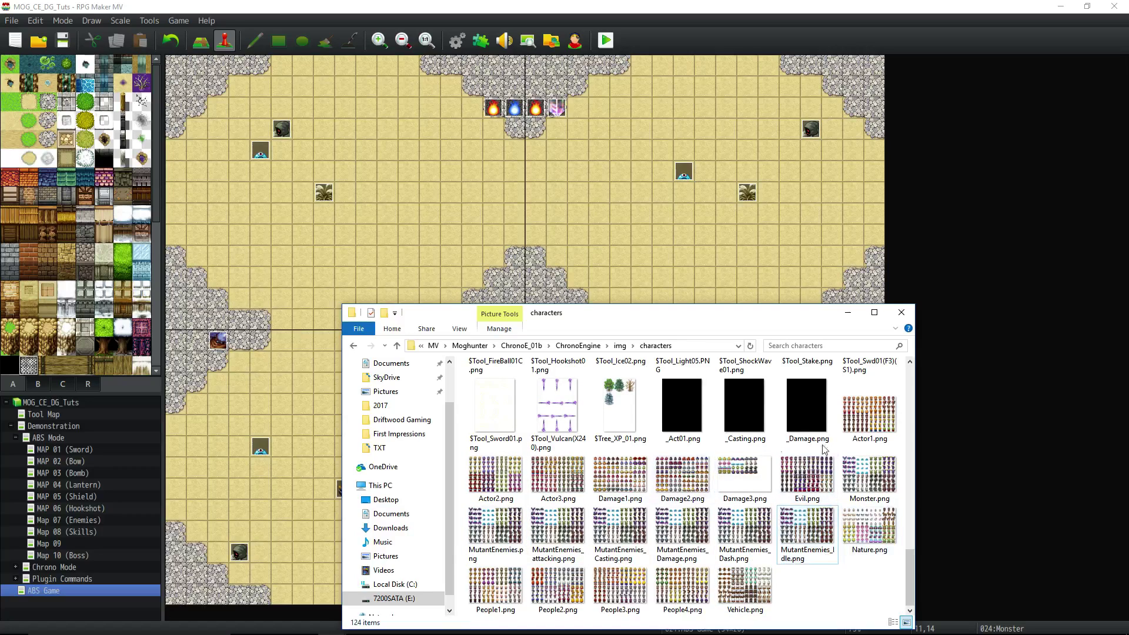
pyautogui.click(252, 7)
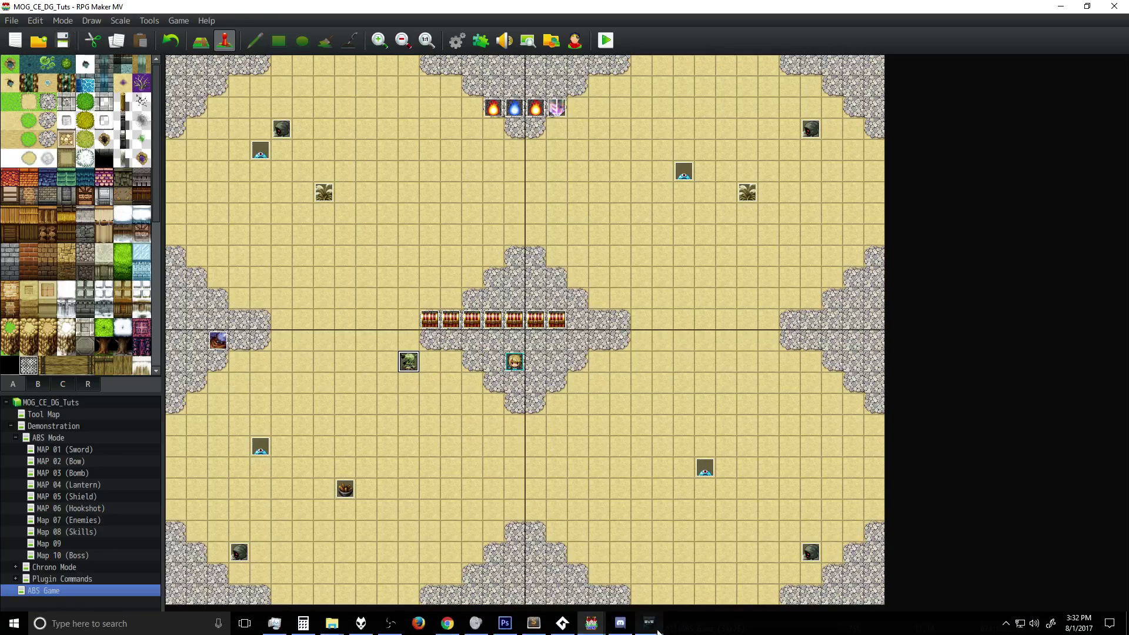
# Launch a playtest and start a new game.
pyautogui.click(610, 43)
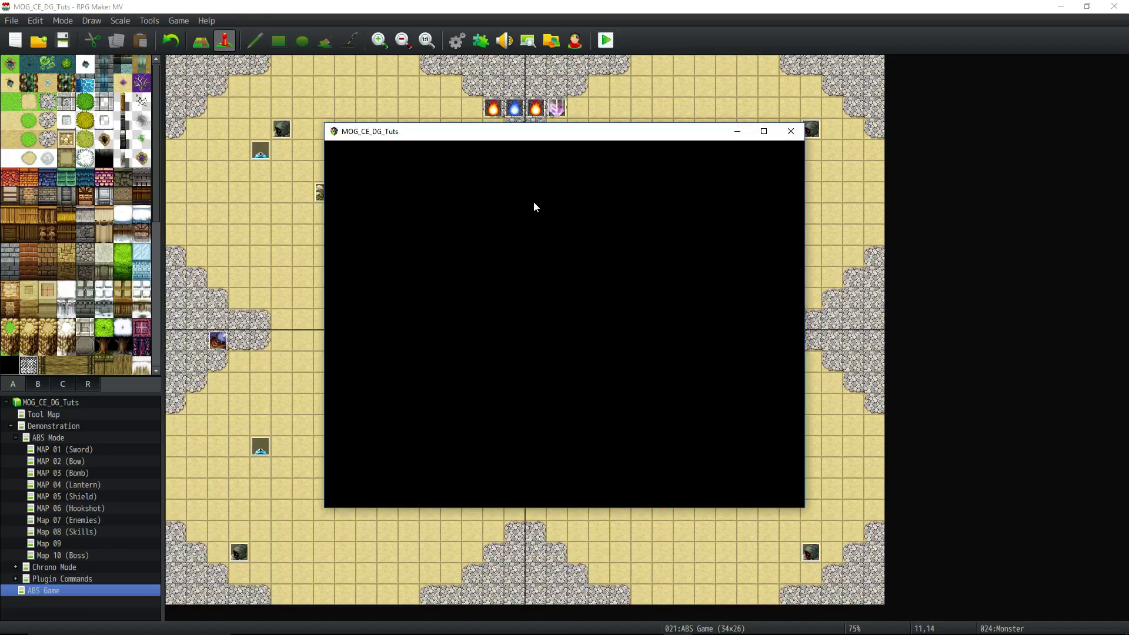
pyautogui.press('Up')
pyautogui.press('Return')
# Walk Ash to the chest row and dismiss the attack hint message.
pyautogui.press('Down')
pyautogui.press('Up')
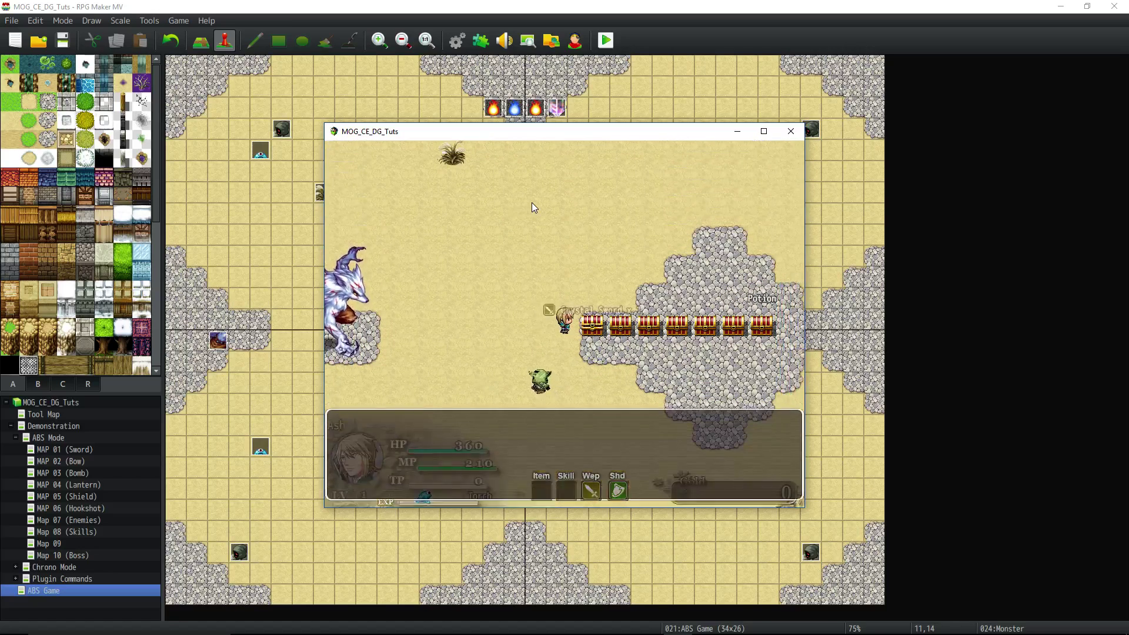
pyautogui.press('Return')
pyautogui.press('Down')
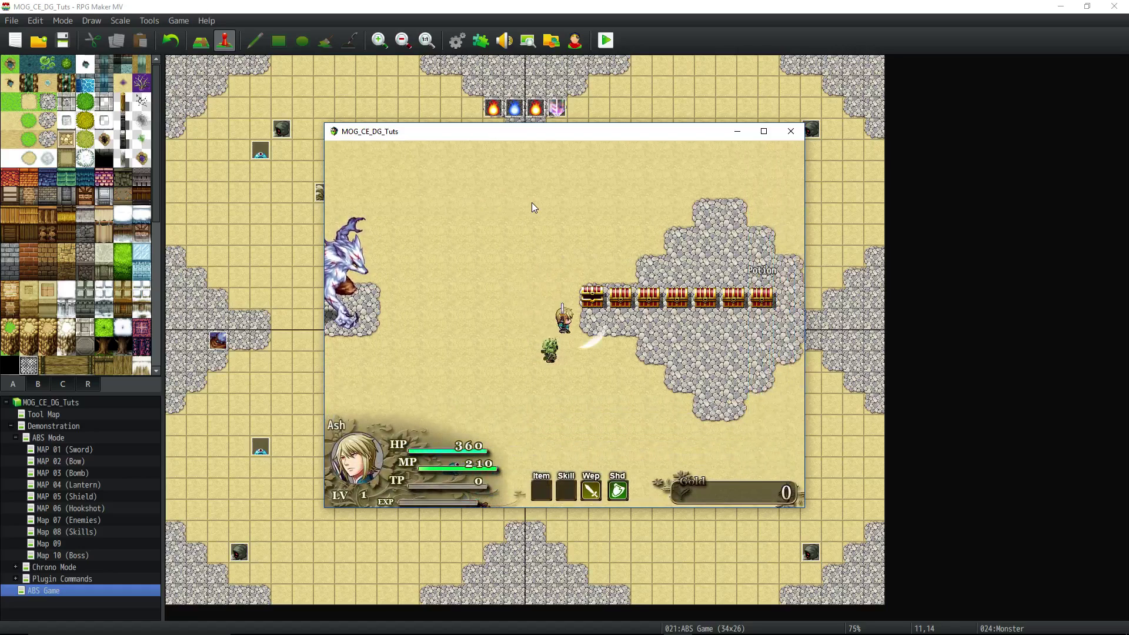
pyautogui.press('Up')
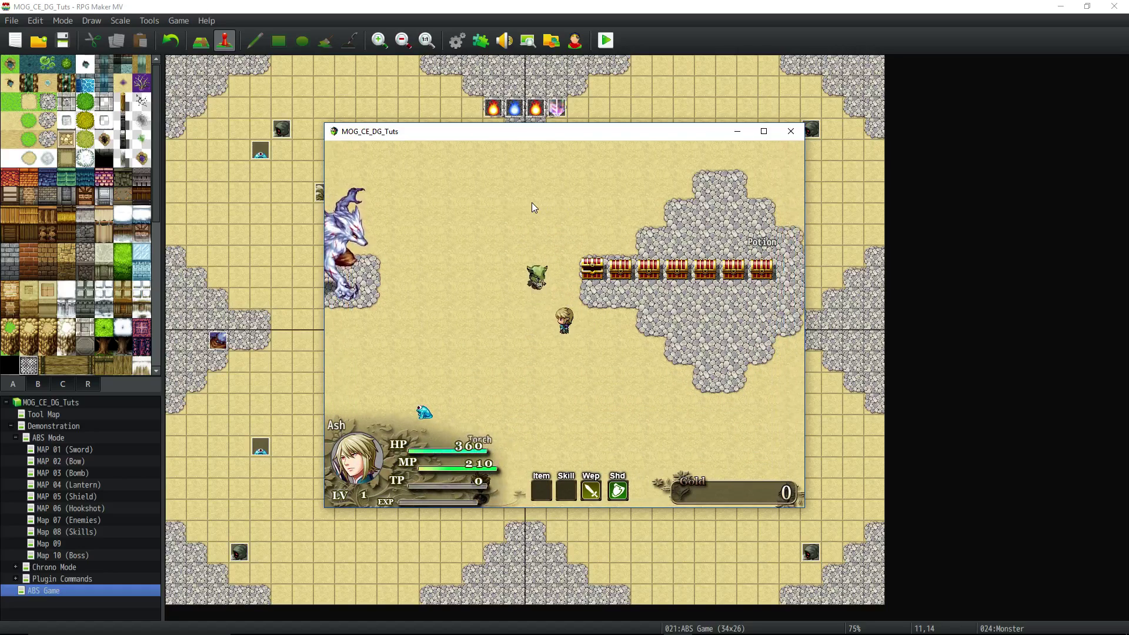
# Attack the Mutant Orc with sword strikes while repositioning Ash around it.
pyautogui.press('z')
pyautogui.press('Right')
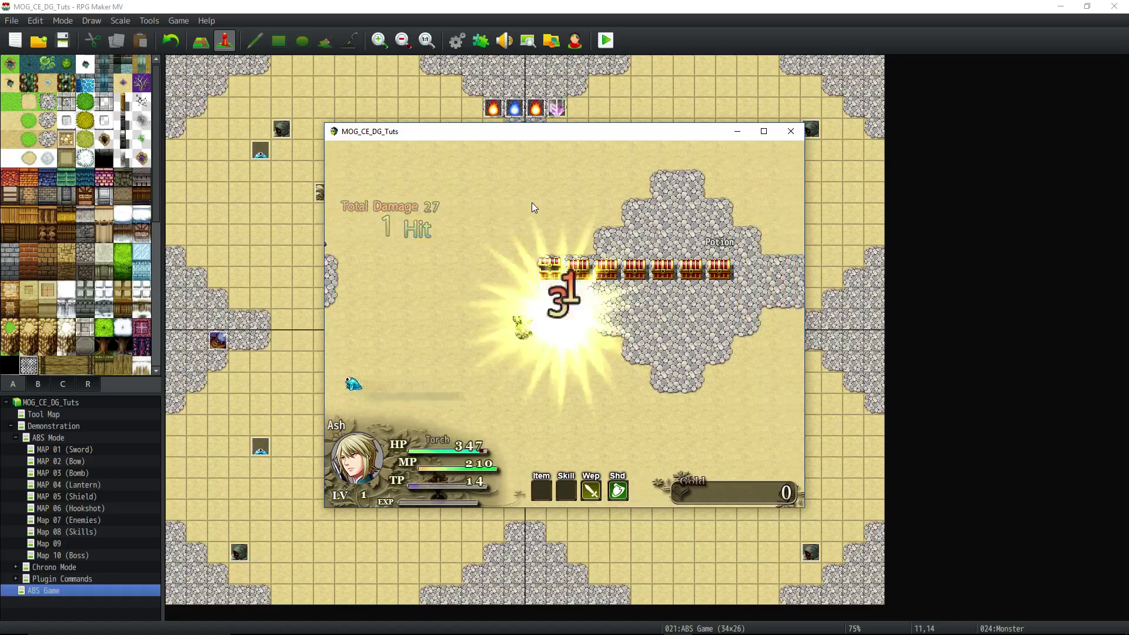
pyautogui.press('Right')
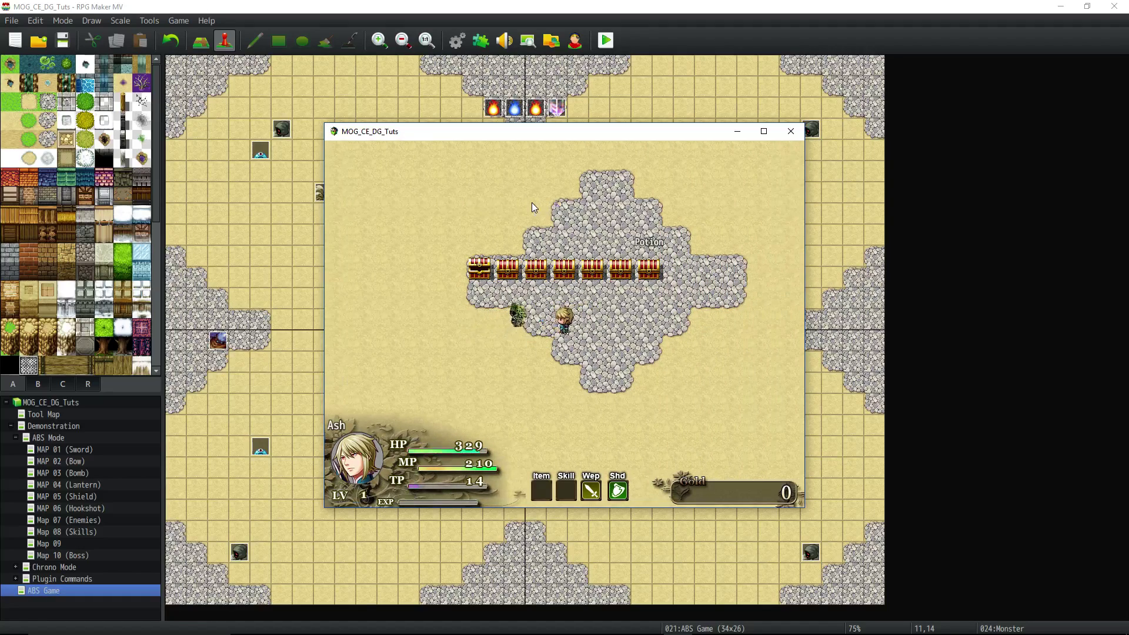
pyautogui.press('Down')
pyautogui.press('Up')
pyautogui.press('z')
pyautogui.press('z')
pyautogui.press('Up')
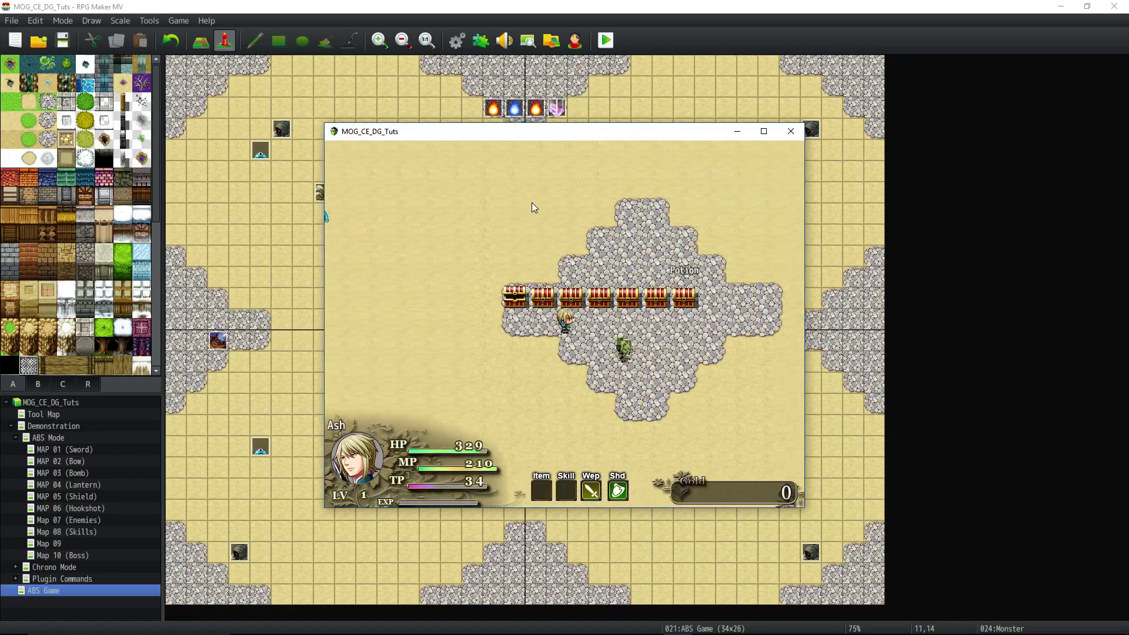
pyautogui.press('Down')
pyautogui.press('Left')
pyautogui.press('z')
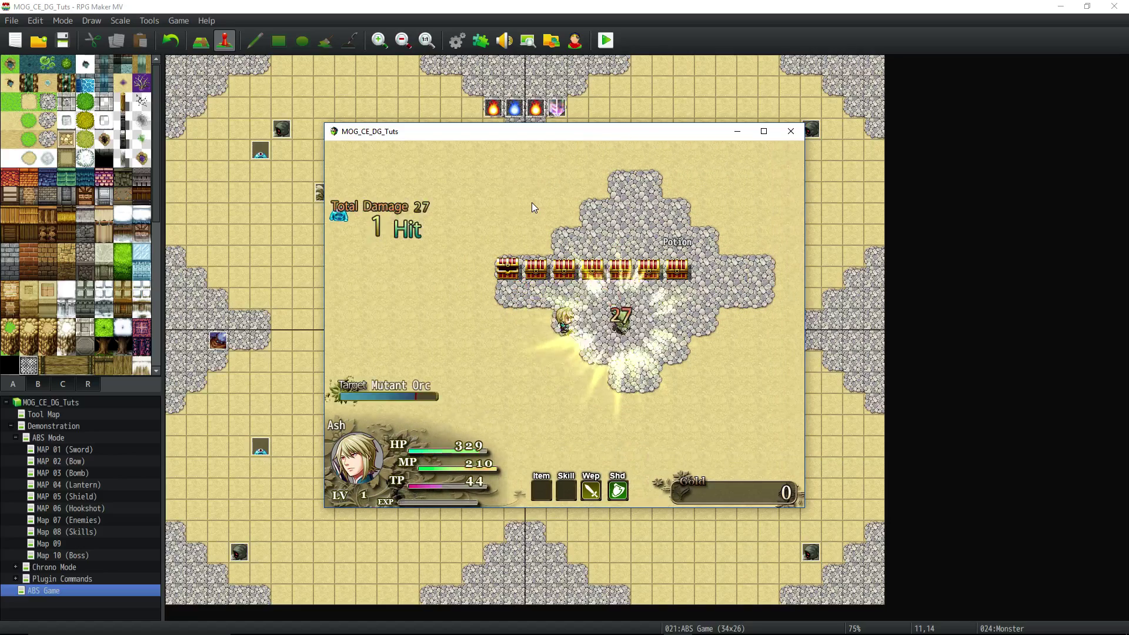
pyautogui.press('z')
# Keep up the sword combo on the Mutant Orc, slashing while circling it.
pyautogui.press('Right')
pyautogui.press('z')
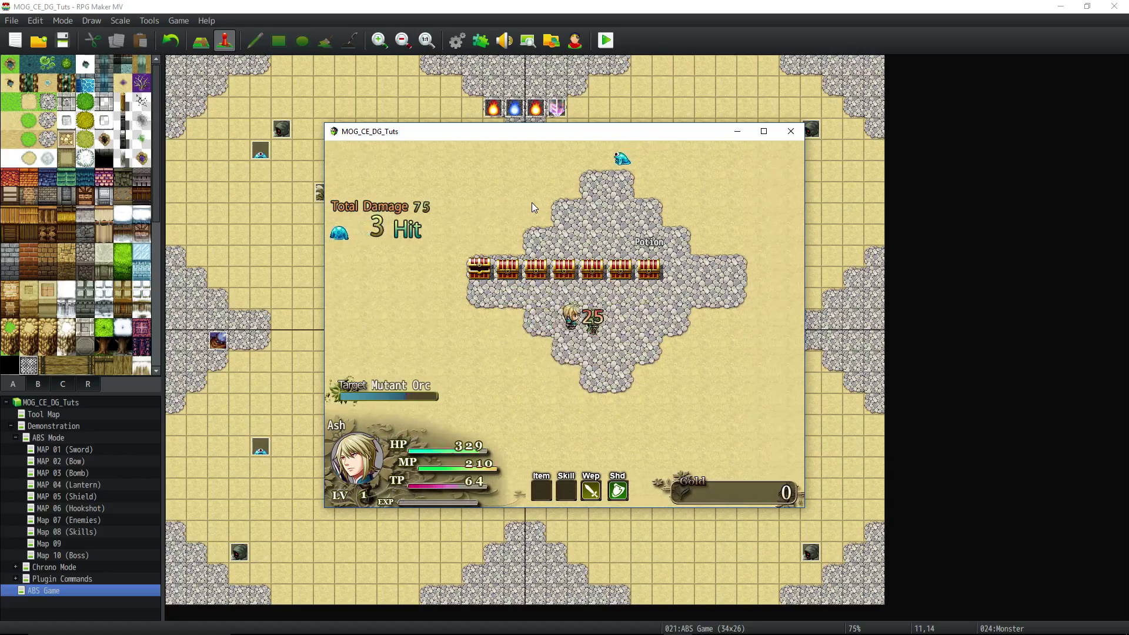
pyautogui.press('Down')
pyautogui.press('z')
pyautogui.press('z')
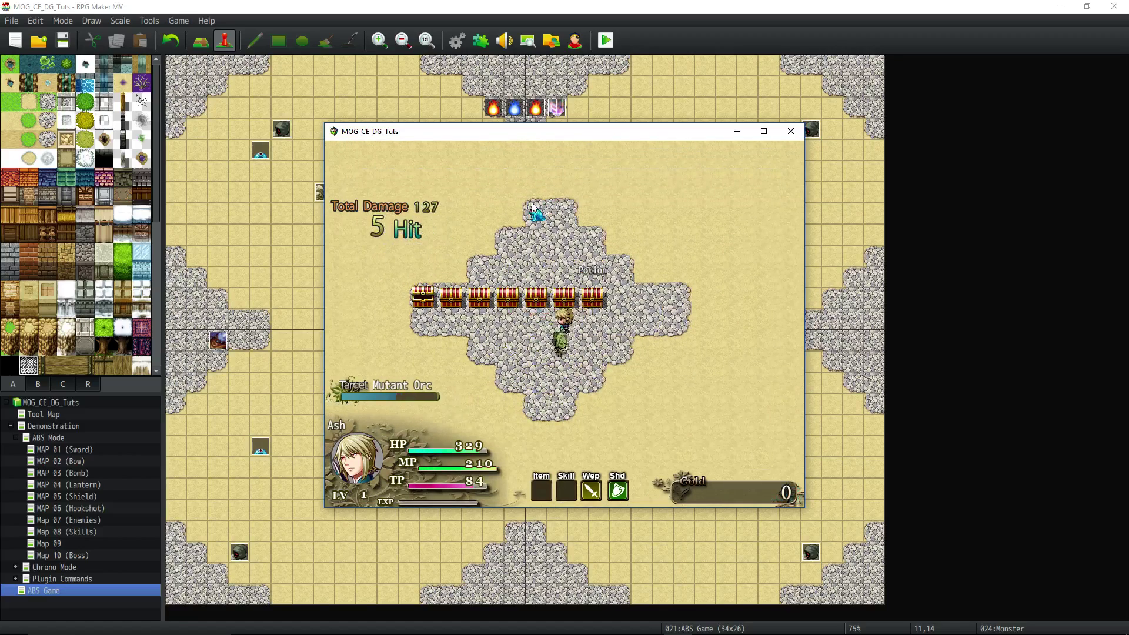
pyautogui.press('z')
pyautogui.press('Left')
pyautogui.press('Down')
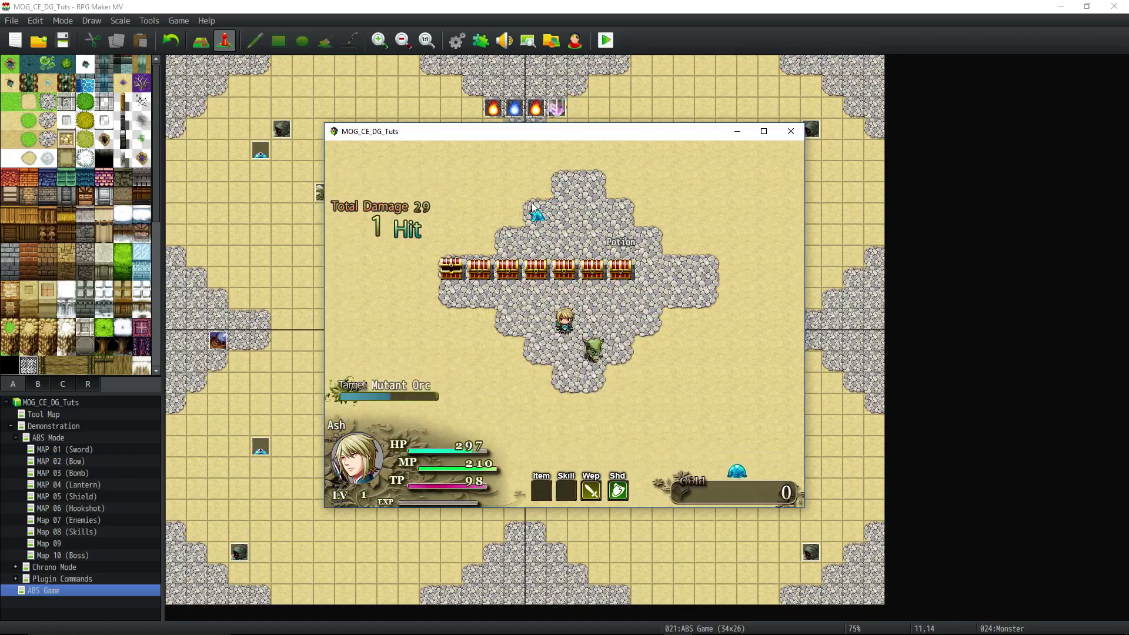
pyautogui.press('z')
pyautogui.press('Down')
pyautogui.press('z')
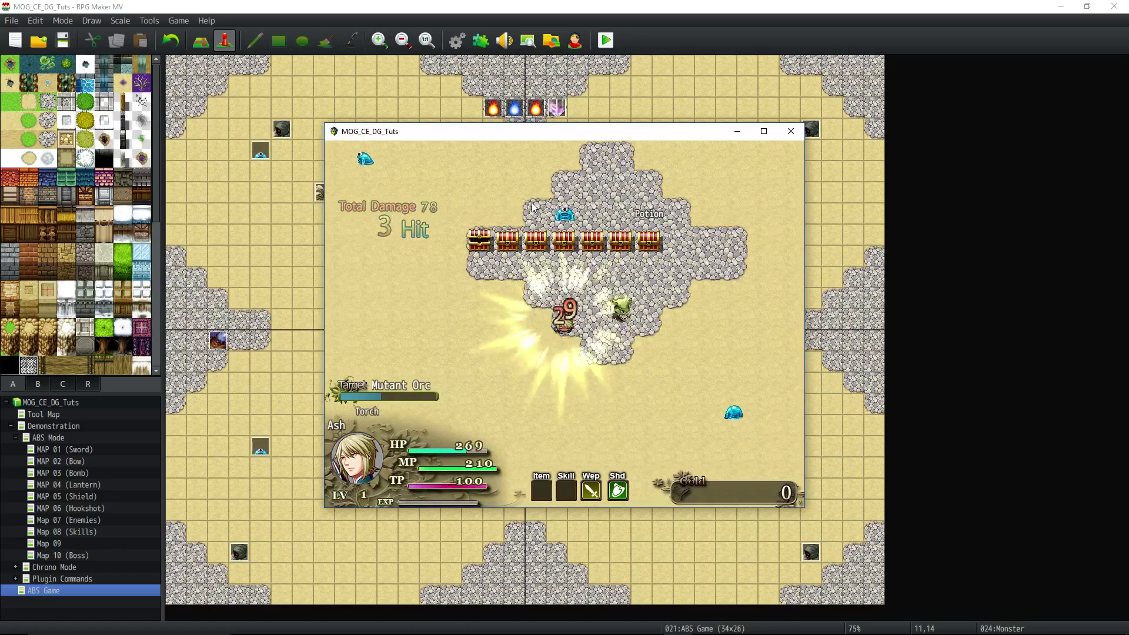
pyautogui.press('z')
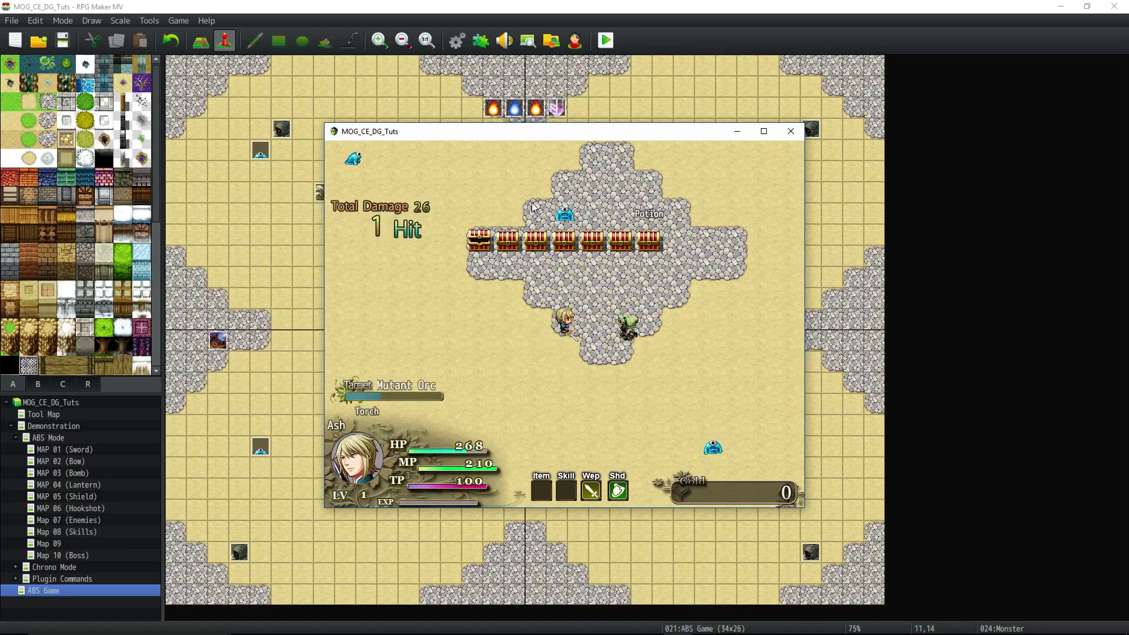
pyautogui.press('Right')
pyautogui.press('z')
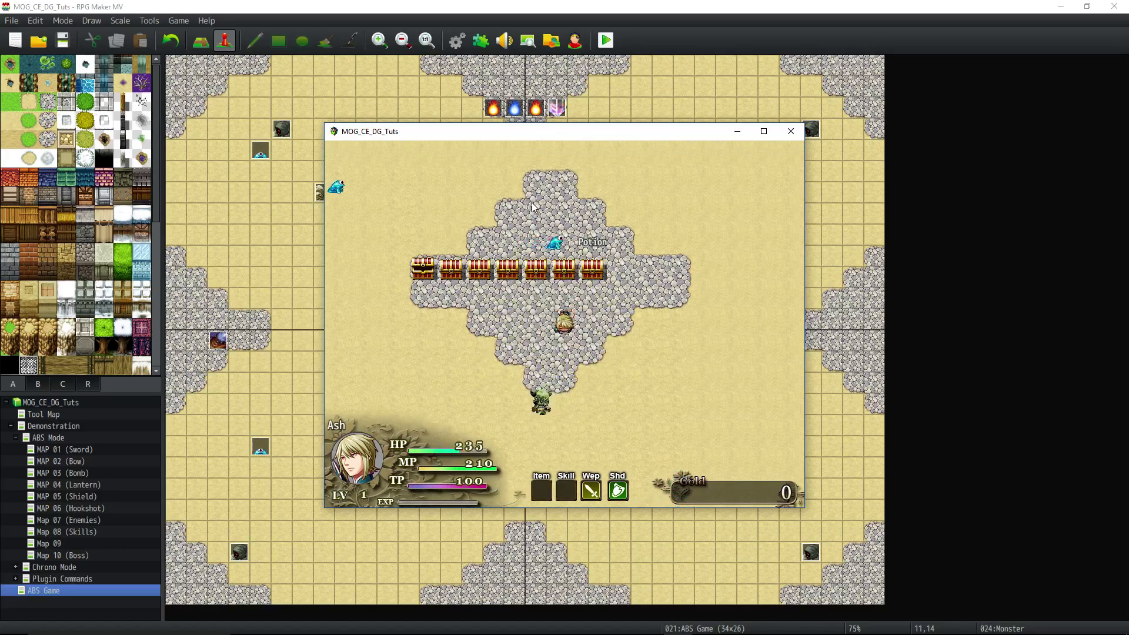
pyautogui.press('Down')
pyautogui.press('Left')
pyautogui.press('z')
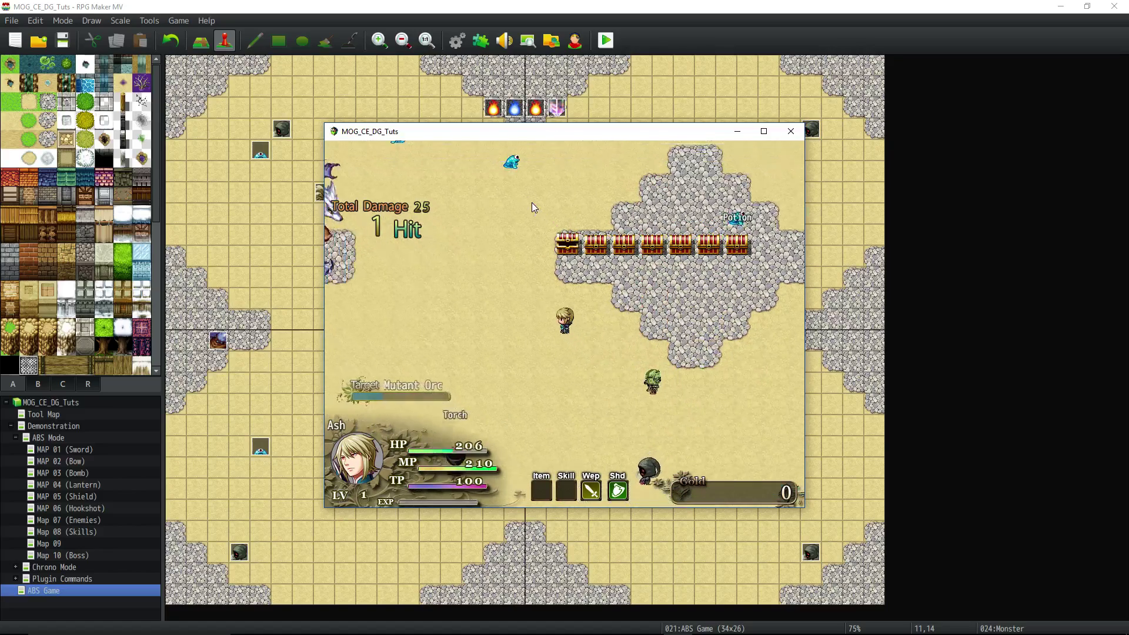
# Walk Ash to the save crystal and elemental torches, then view his skill list.
pyautogui.press('Up')
pyautogui.press('Down')
pyautogui.press('Left')
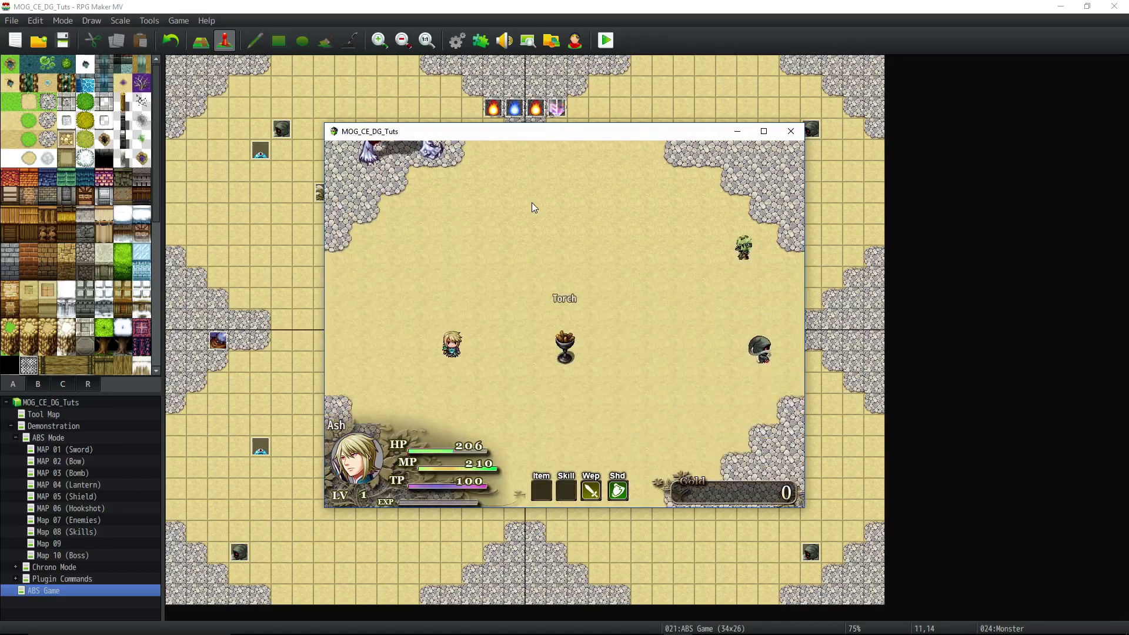
pyautogui.press('Down')
pyautogui.press('Right')
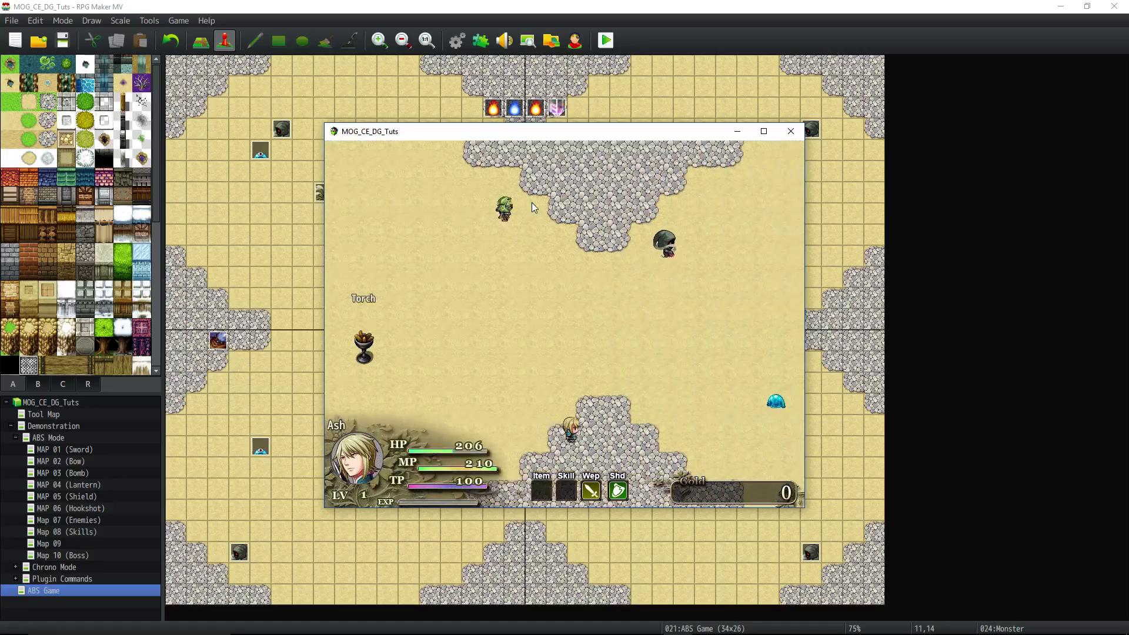
pyautogui.press('Up')
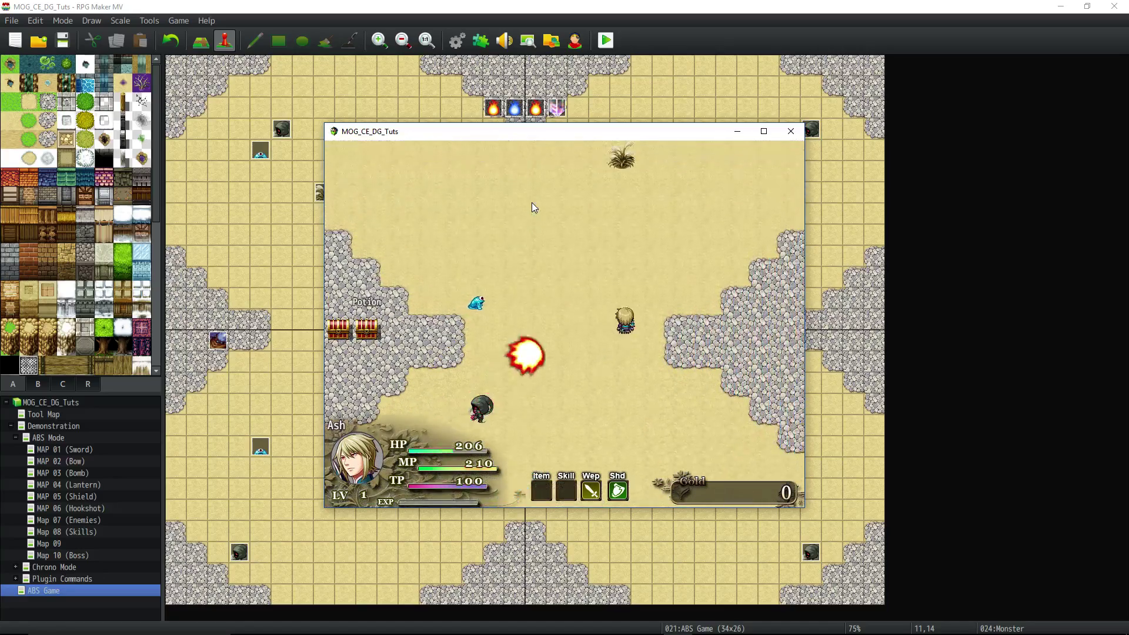
pyautogui.press('Up')
pyautogui.press('Right')
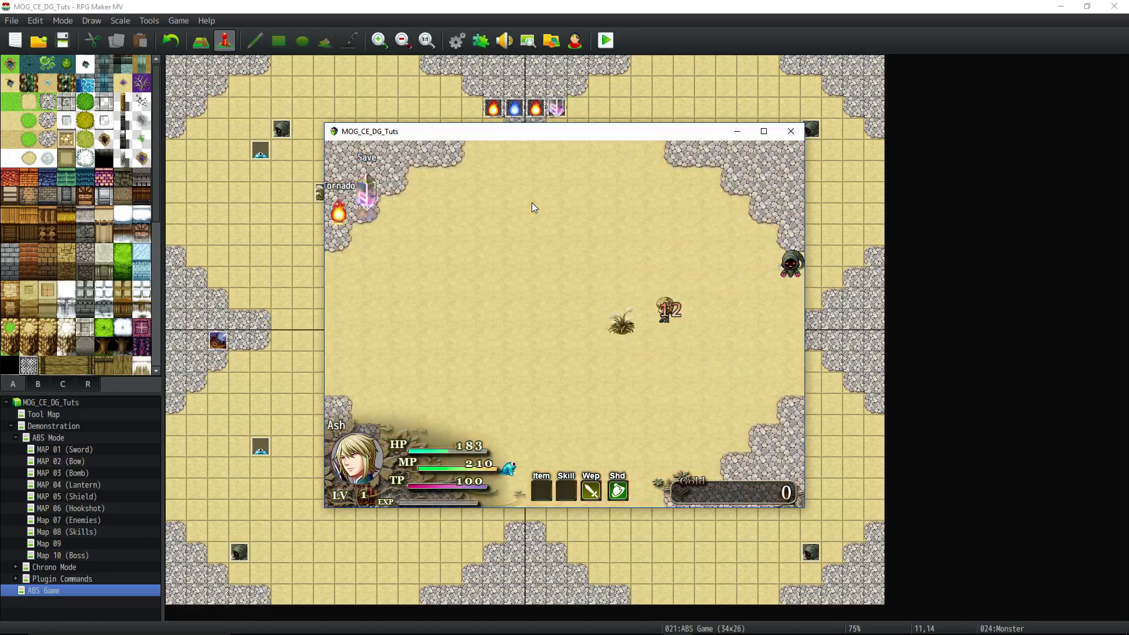
pyautogui.press('Left')
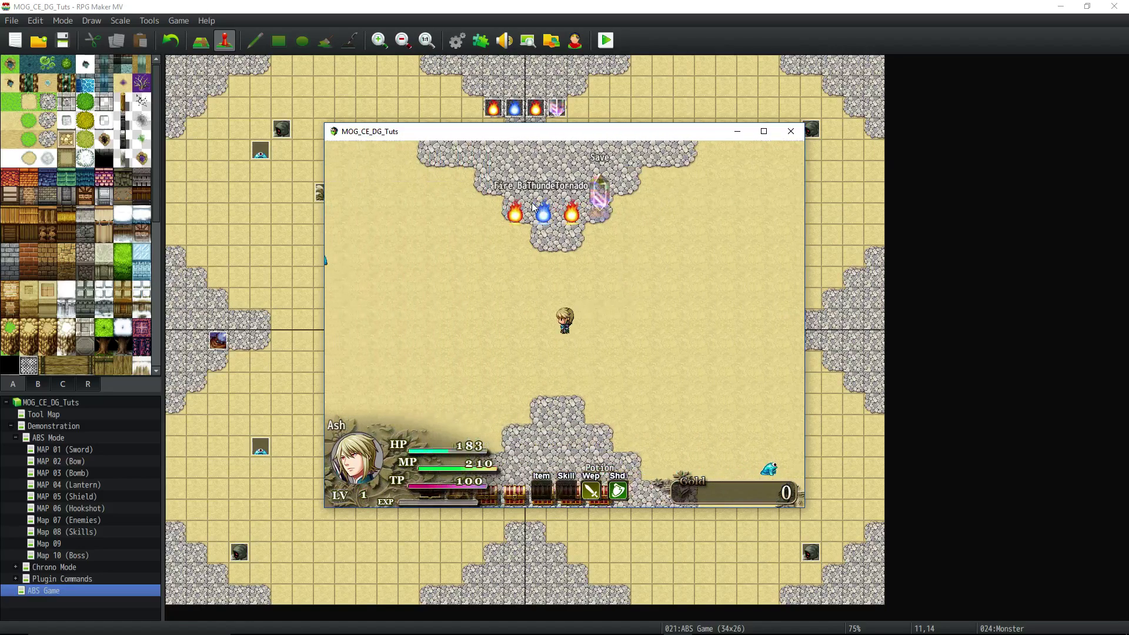
pyautogui.press('Down')
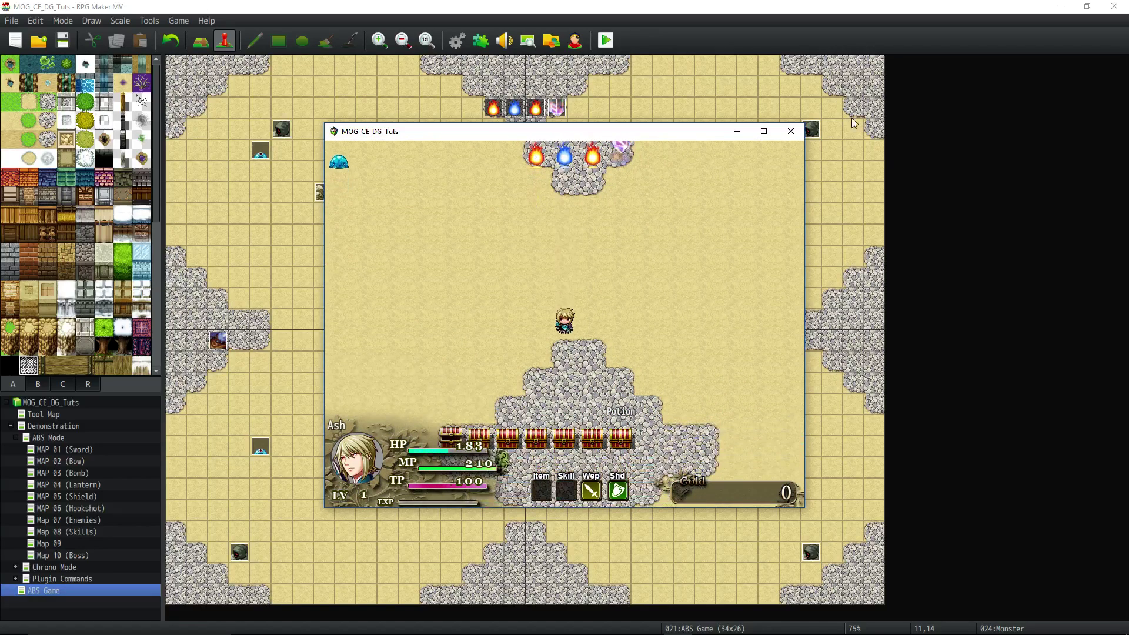
pyautogui.press('Escape')
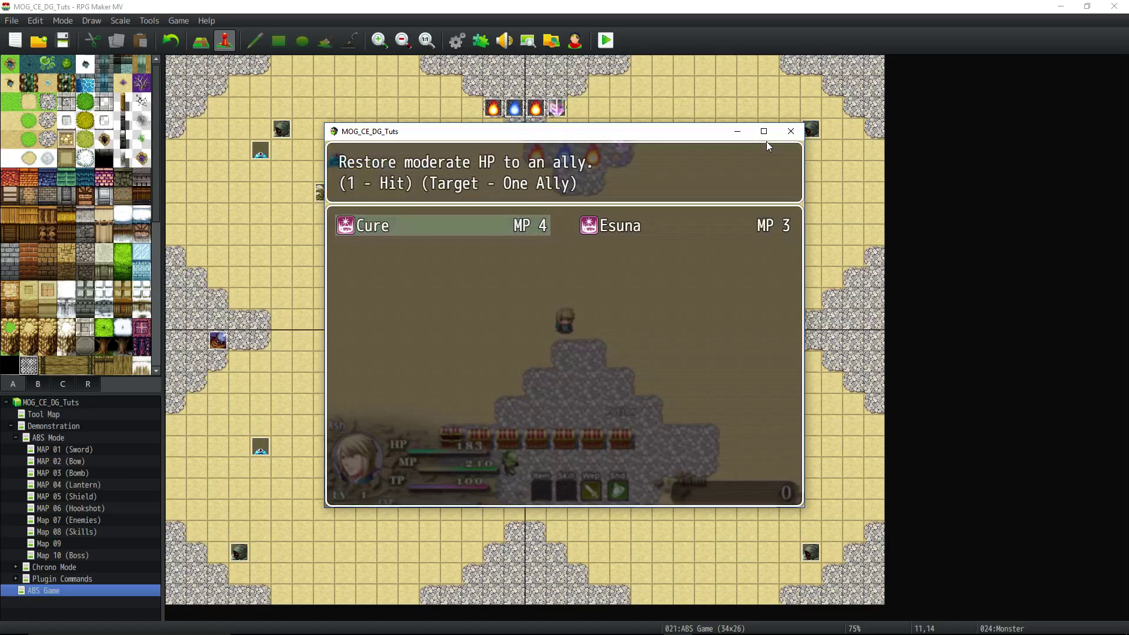
pyautogui.press('Escape')
# Walk Ash past the chests and north, slashing his sword.
pyautogui.press('Down')
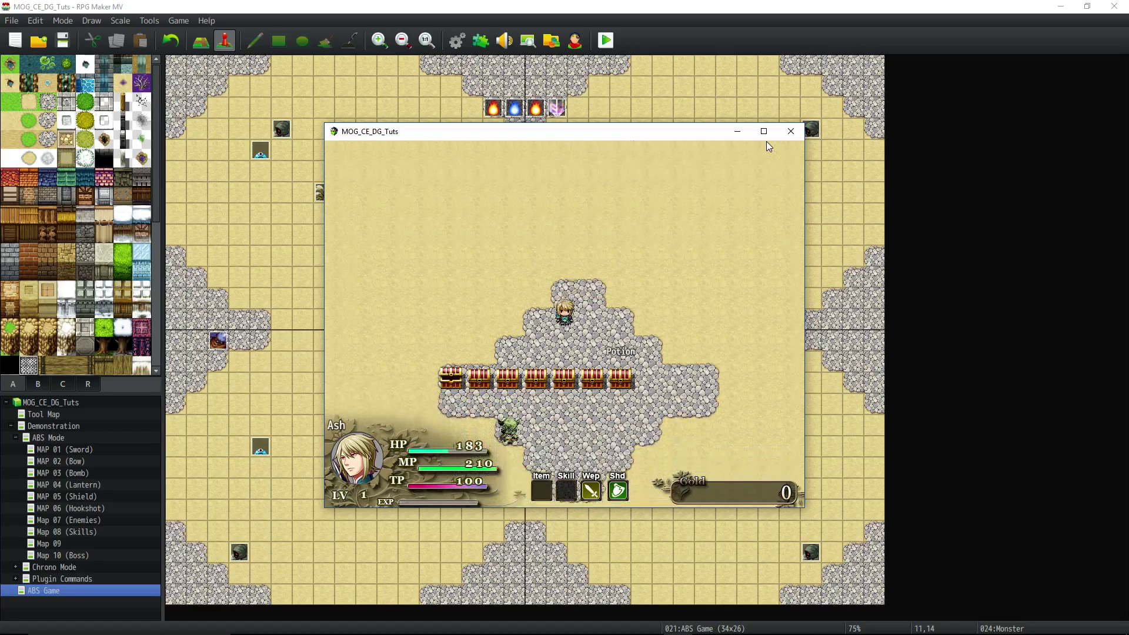
pyautogui.press('Left')
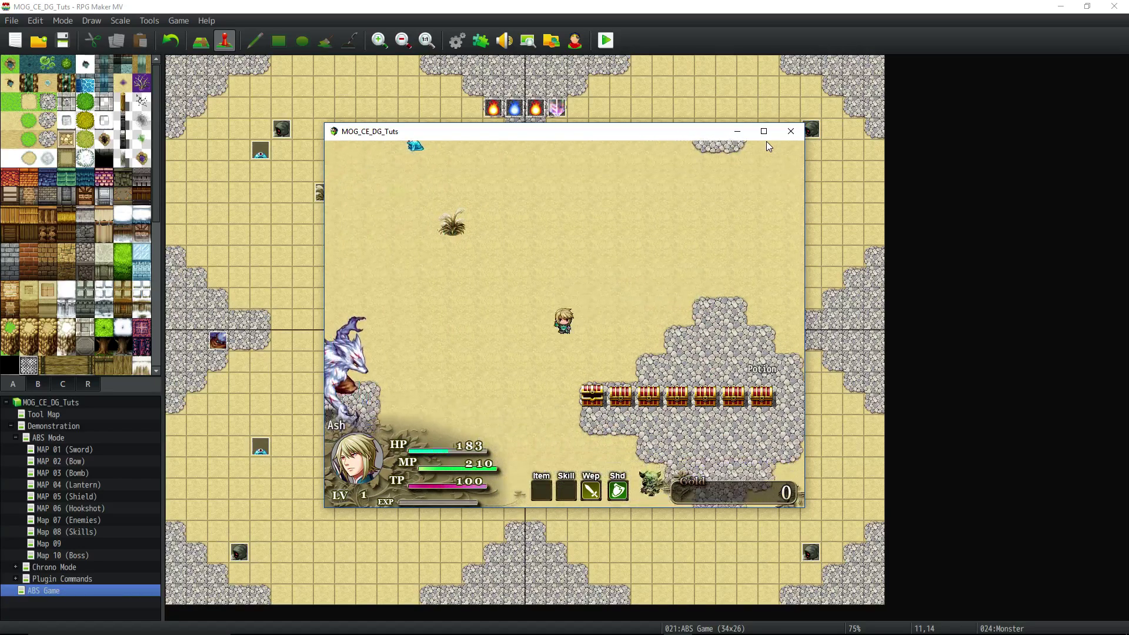
pyautogui.press('Down')
pyautogui.press('Right')
pyautogui.press('Up')
pyautogui.press('Up')
pyautogui.press('Right')
pyautogui.press('Down')
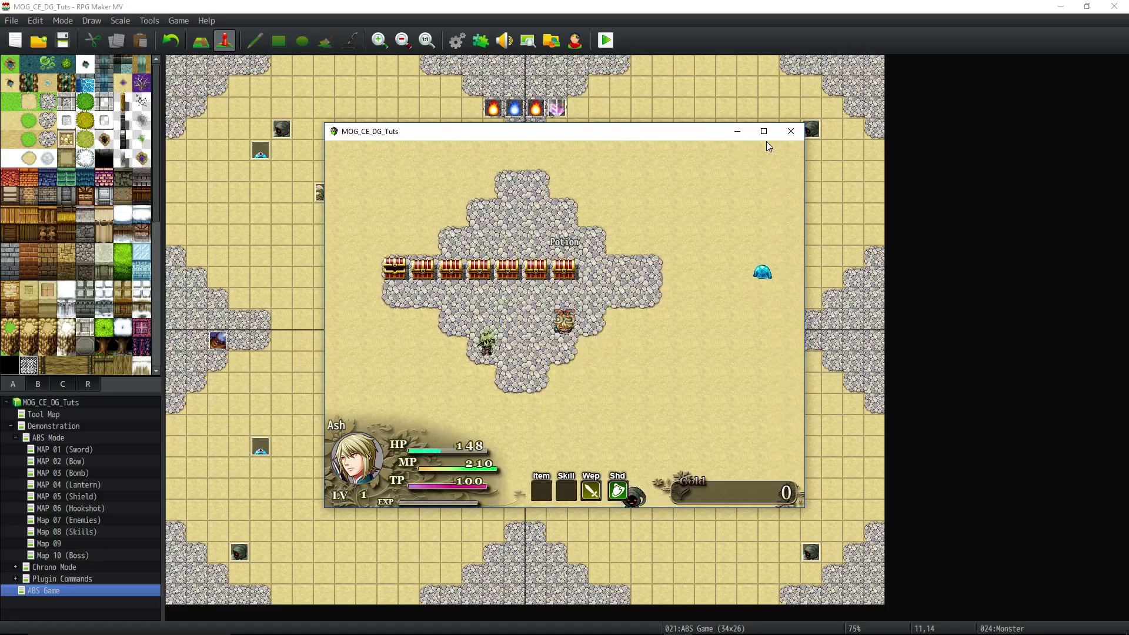
pyautogui.press('Down')
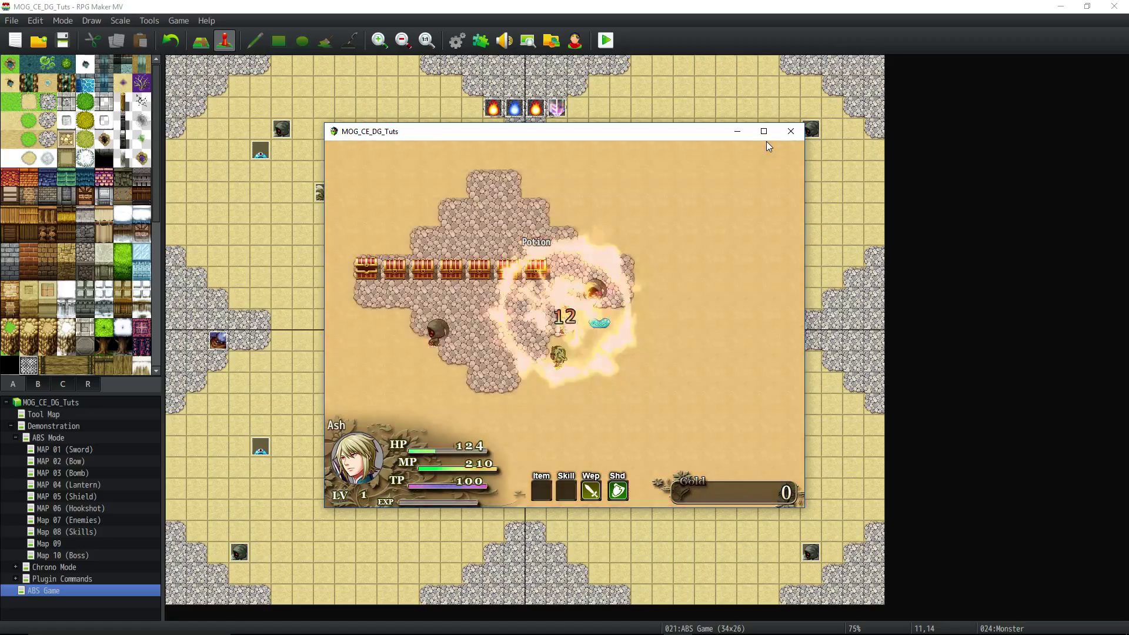
pyautogui.press('Up')
pyautogui.press('Up')
pyautogui.press('Up')
pyautogui.press('Up')
pyautogui.press('Up')
pyautogui.press('Up')
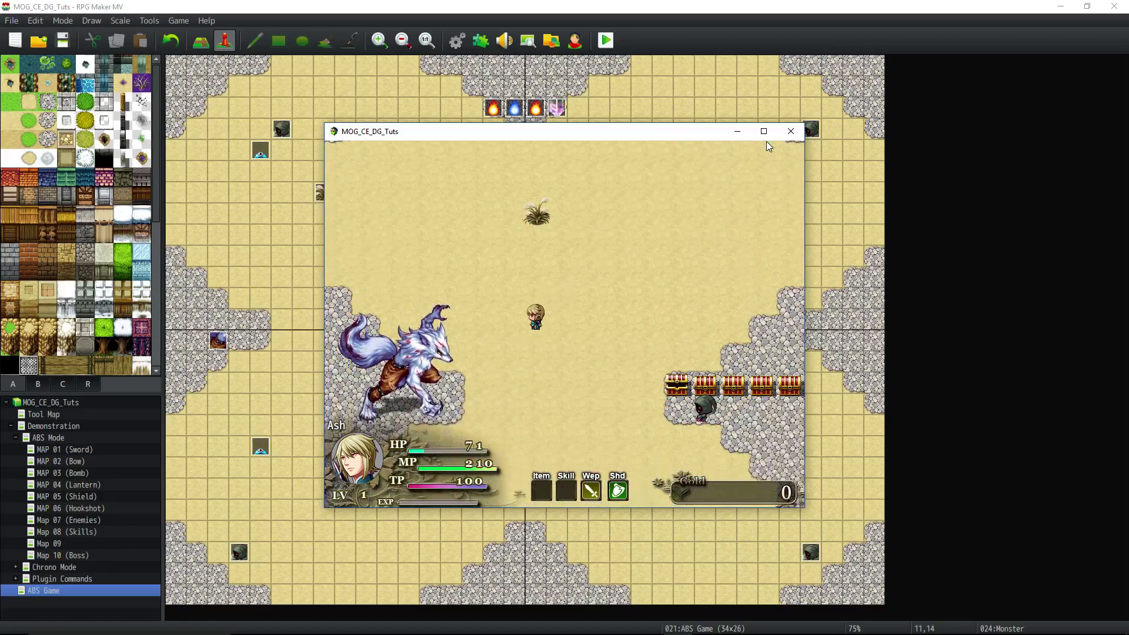
pyautogui.press('Up')
pyautogui.press('Up')
pyautogui.press('Up')
pyautogui.press('Right')
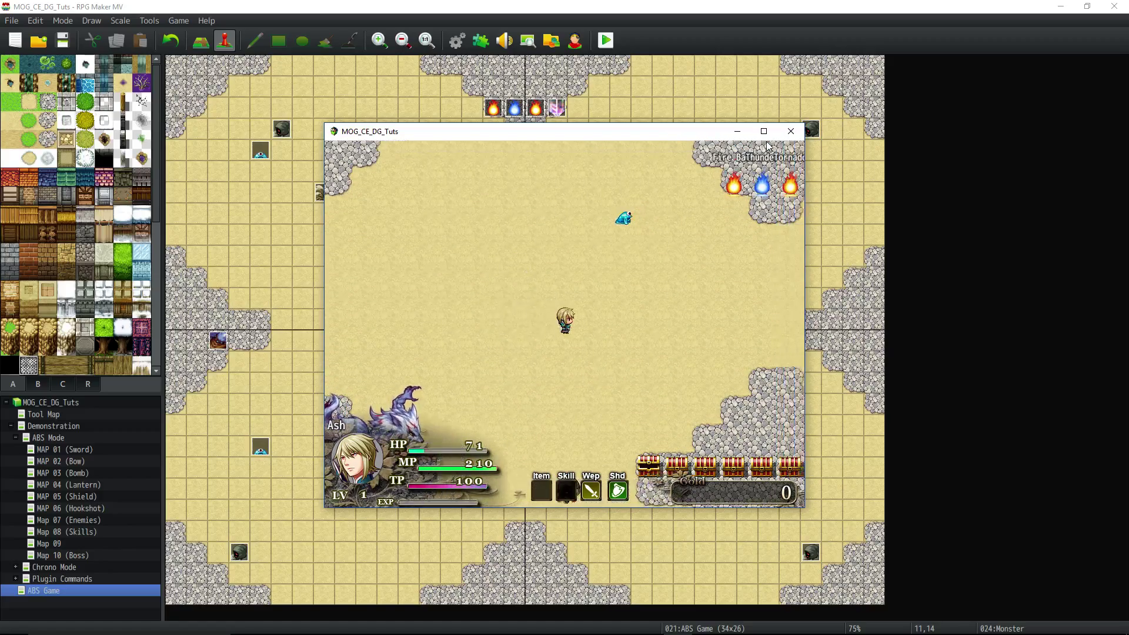
pyautogui.press('Right')
pyautogui.press('Right')
pyautogui.press('Down')
pyautogui.press('Down')
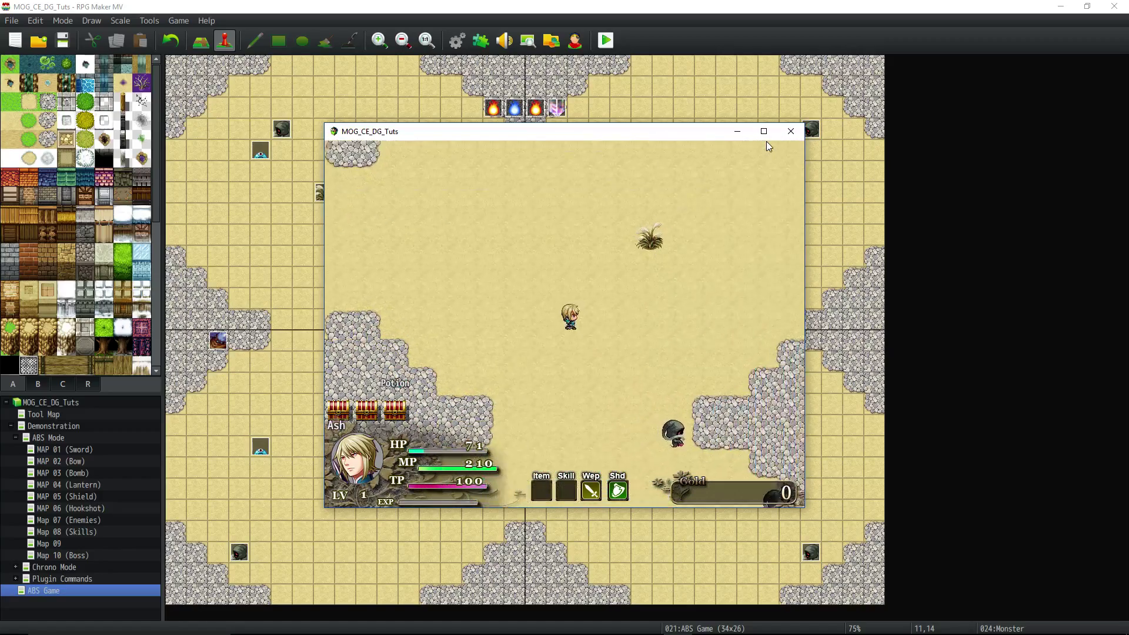
pyautogui.press('Right')
pyautogui.press('Right')
pyautogui.press('Up')
pyautogui.press('Up')
pyautogui.press('Up')
pyautogui.press('Up')
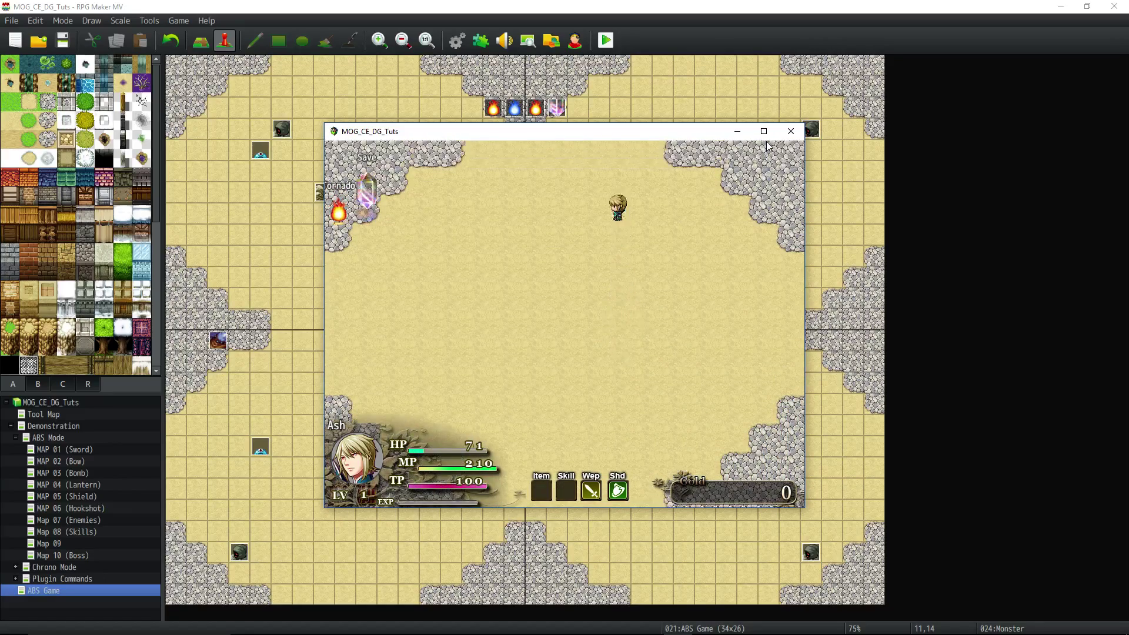
# Walk Ash past the torch and save crystal, then back to the chest row.
pyautogui.press('Left')
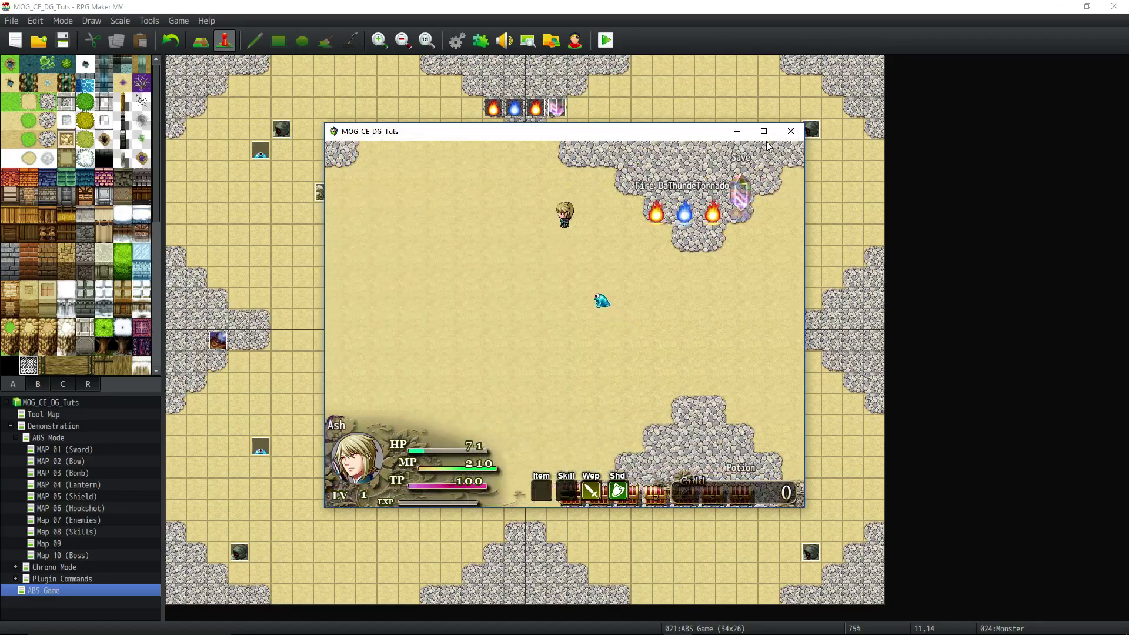
pyautogui.press('Down')
pyautogui.press('Left')
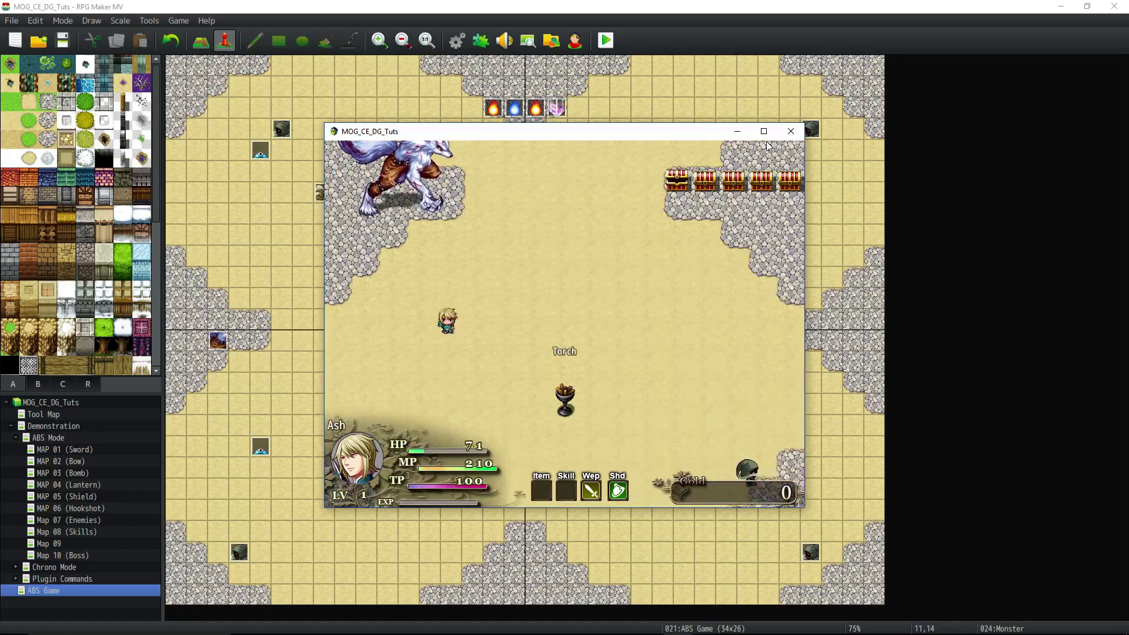
pyautogui.press('Down')
pyautogui.press('Right')
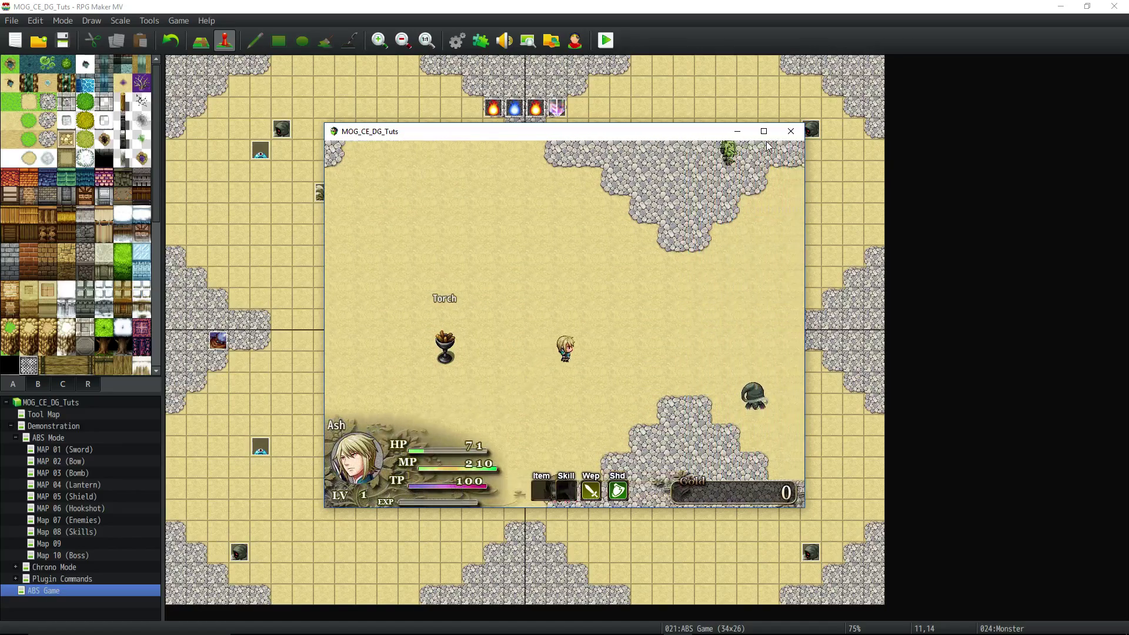
pyautogui.press('Up')
pyautogui.press('Right')
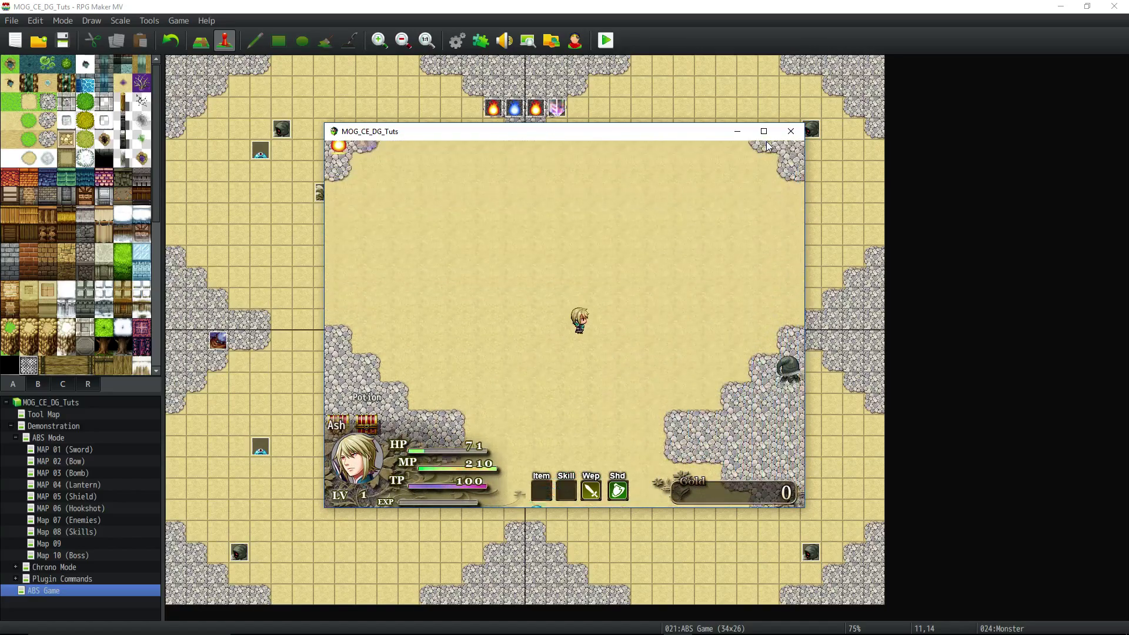
pyautogui.press('Up')
pyautogui.press('Left')
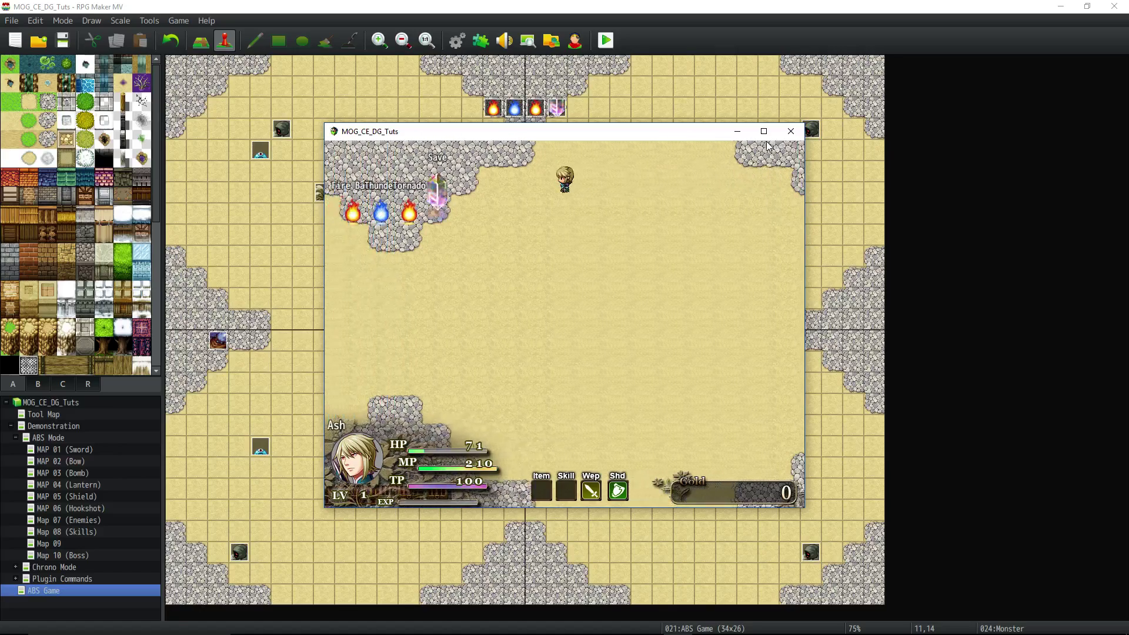
pyautogui.press('Left')
pyautogui.press('Down')
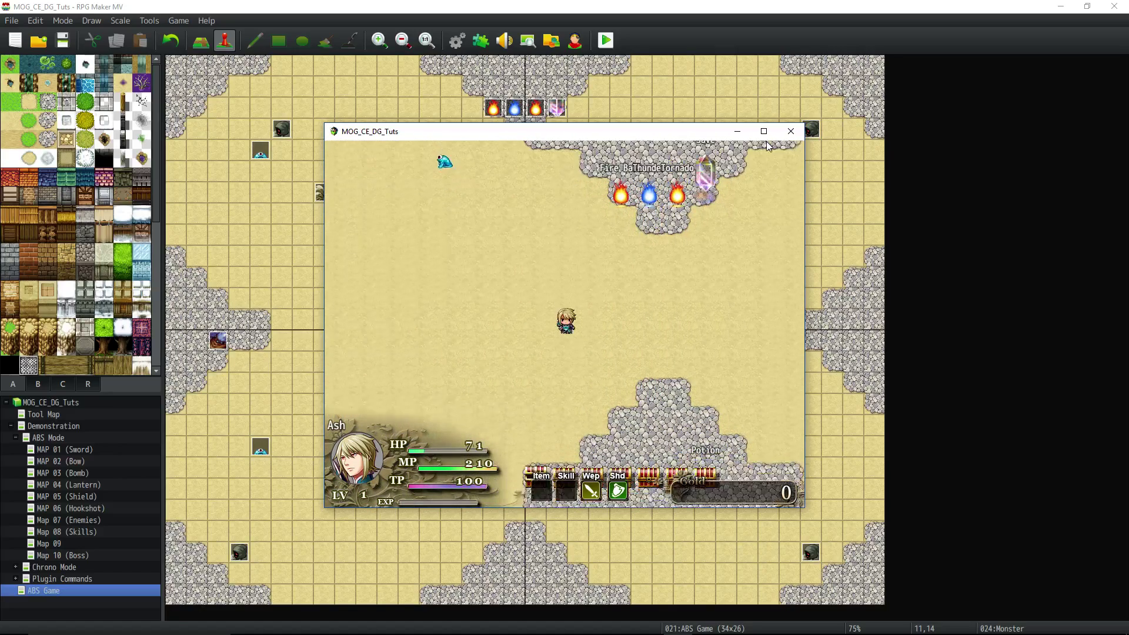
pyautogui.press('Down')
pyautogui.press('Right')
pyautogui.press('Up')
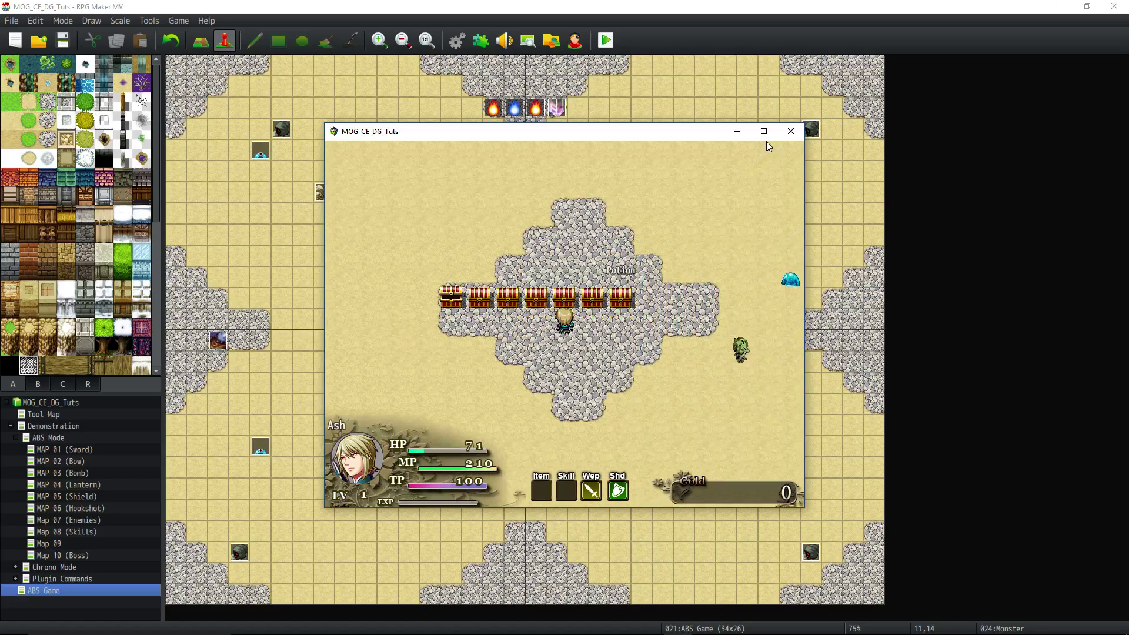
# Step Ash down a tile, then close the playtest window at the GAME OVER screen.
pyautogui.press('Down')
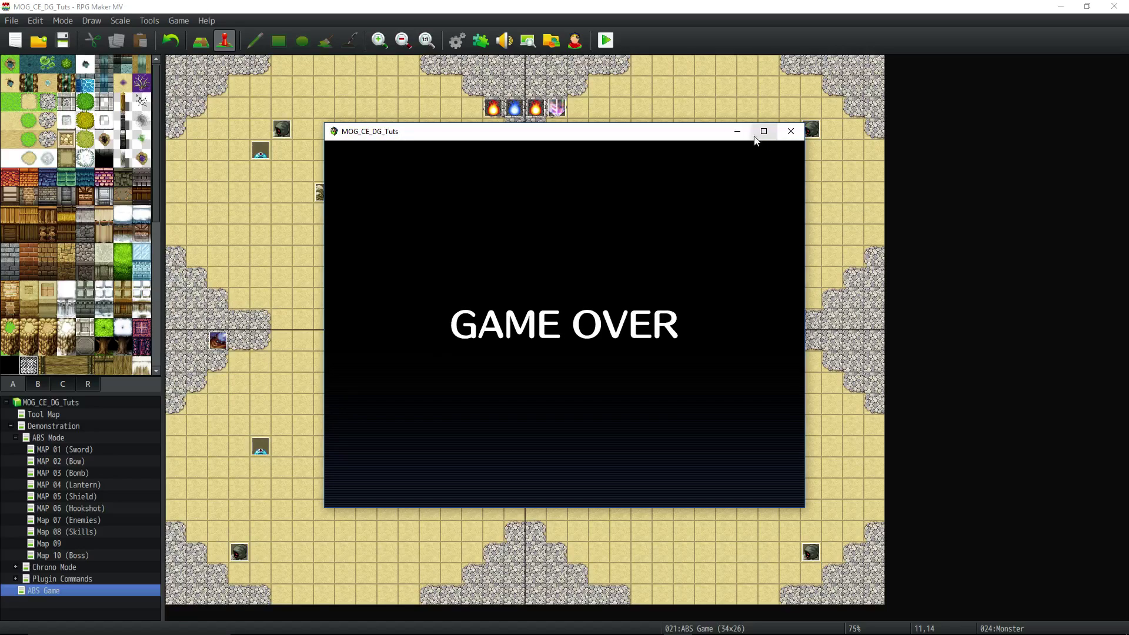
pyautogui.click(791, 132)
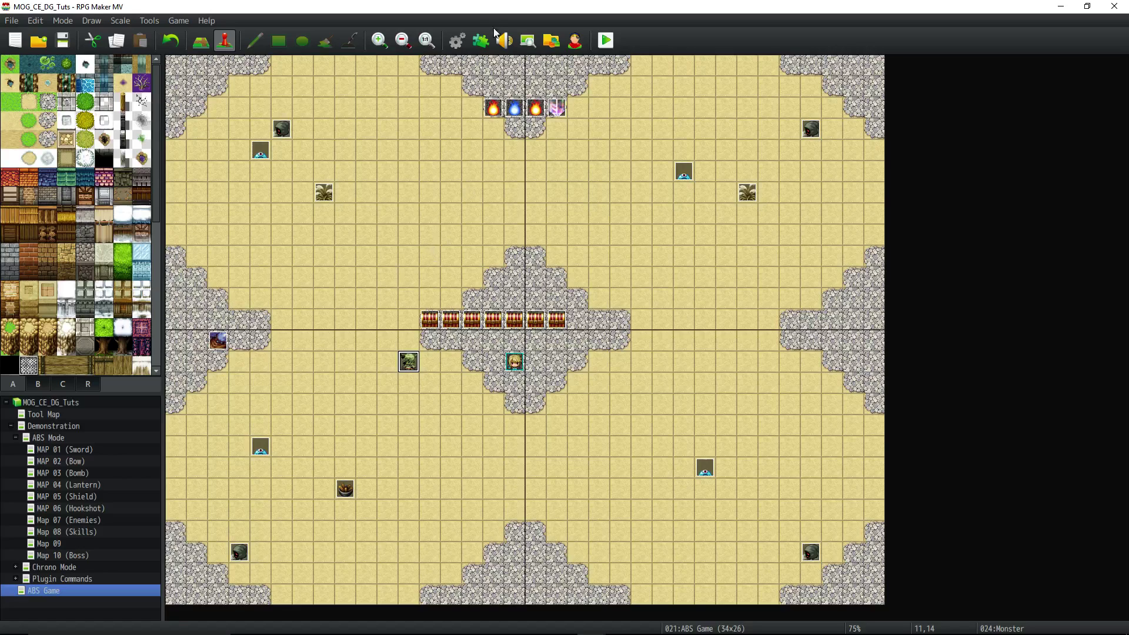
# Open the Plugin Manager and scroll the plugin list toward the -CHRONO section.
pyautogui.click(474, 44)
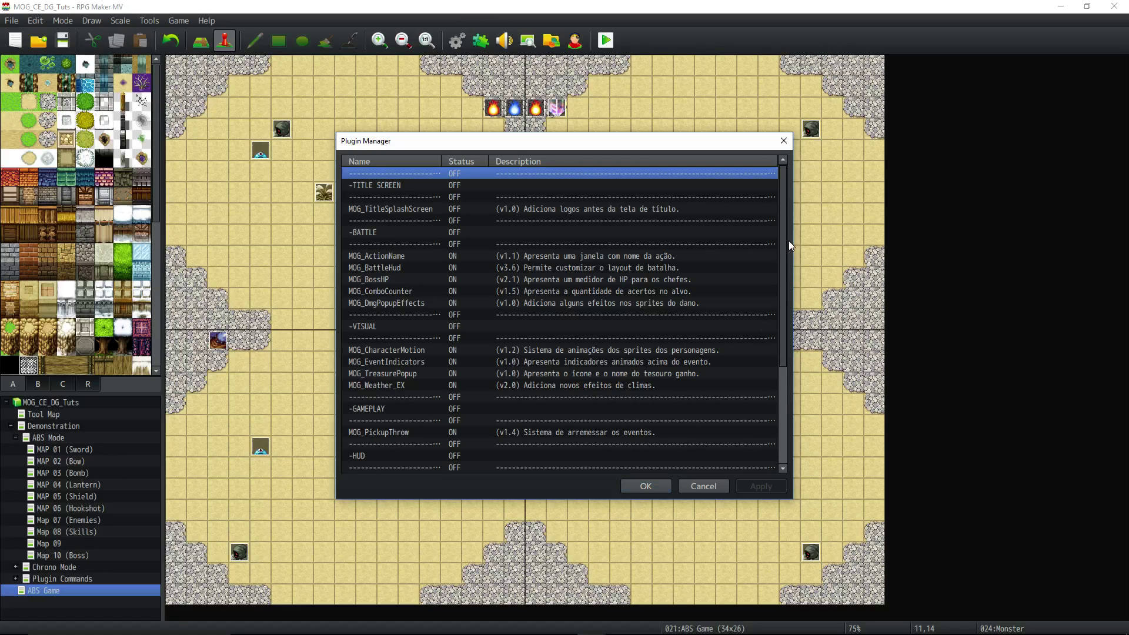
pyautogui.moveTo(785, 259); pyautogui.dragTo(782, 369)
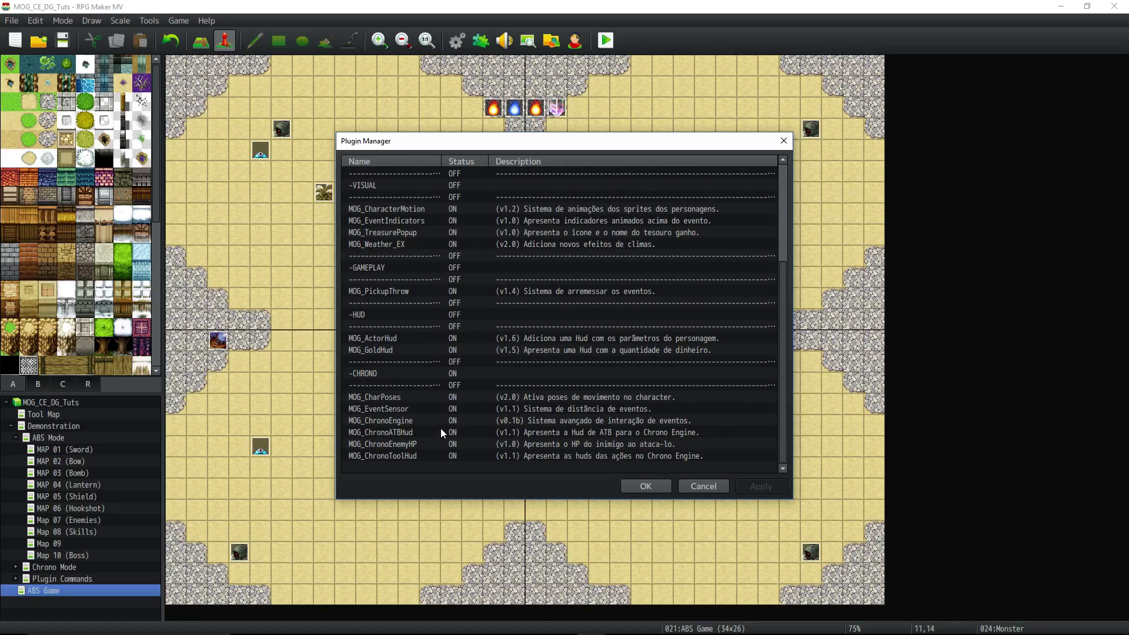
pyautogui.scroll(4, 423, 456)
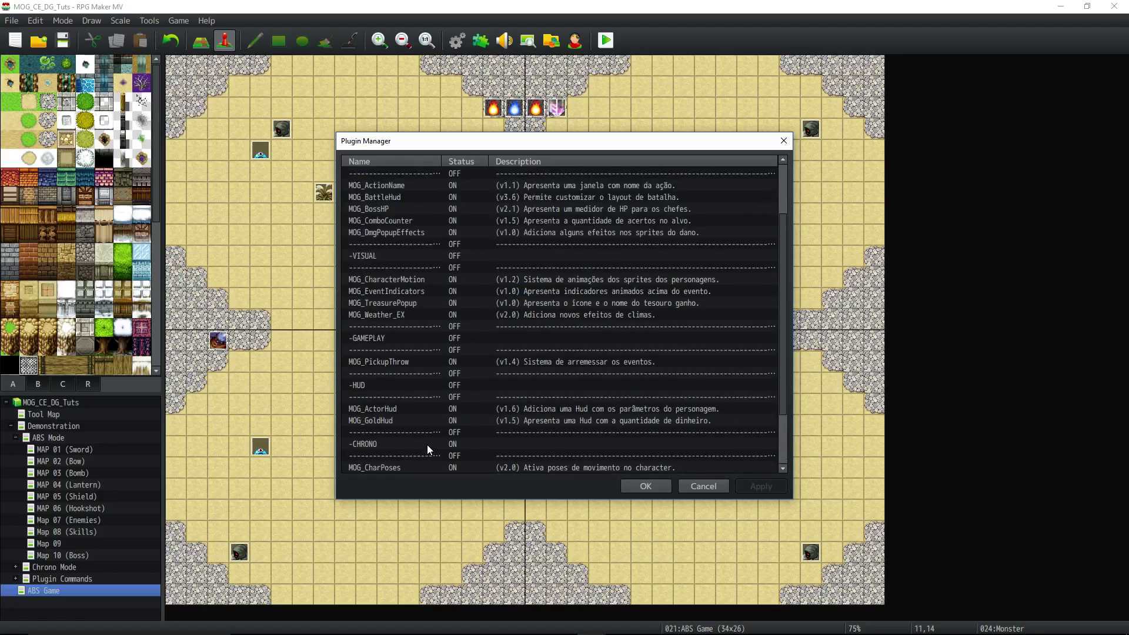
pyautogui.click(408, 211)
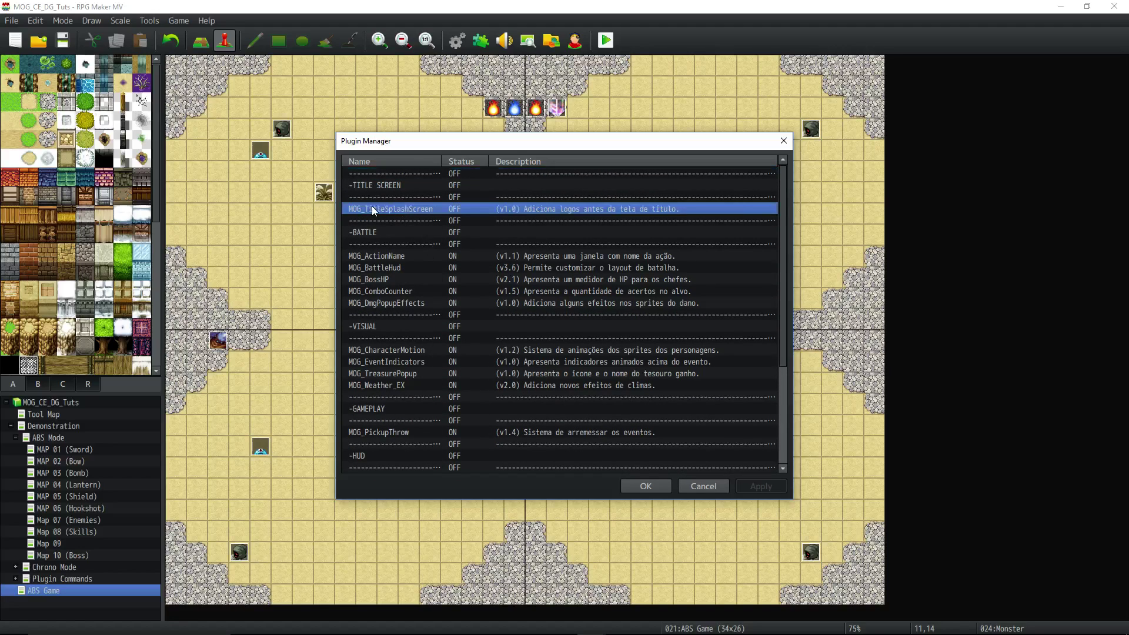
pyautogui.rightClick(521, 209)
pyautogui.click(419, 234)
pyautogui.scroll(-1, 419, 236)
pyautogui.scroll(1, 445, 243)
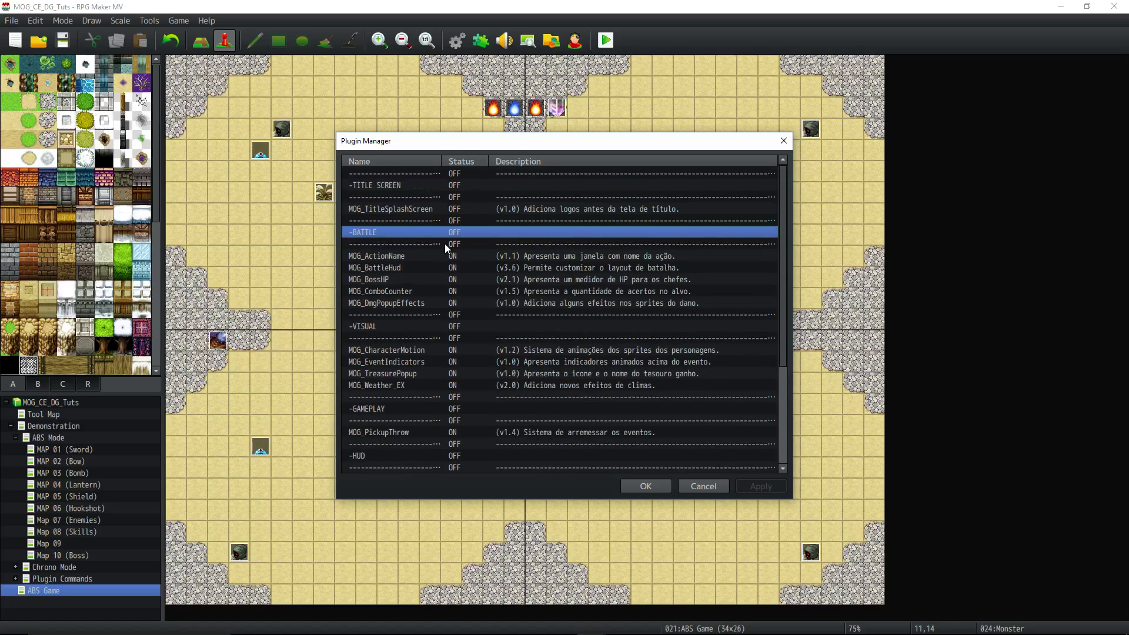
pyautogui.scroll(-2, 446, 242)
pyautogui.scroll(2, 446, 236)
pyautogui.scroll(-4, 438, 241)
# In MOG_ChronoEngine, confirm ATB Mode stays 0 and Battle Mode stays 1 (ABS Mode).
pyautogui.doubleClick(404, 420)
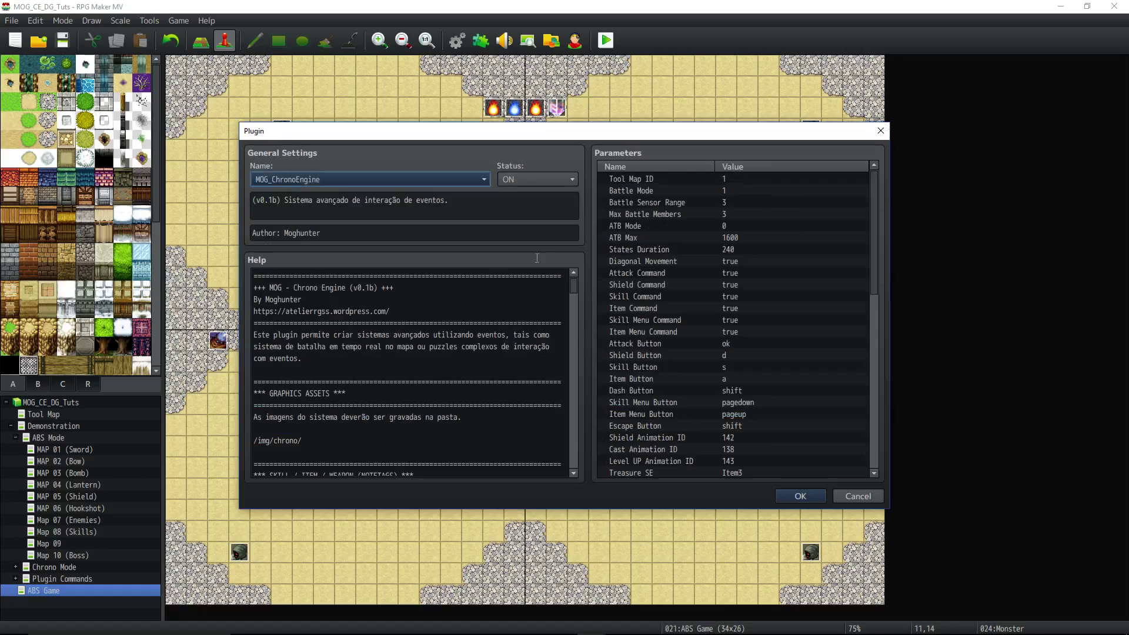
pyautogui.doubleClick(714, 225)
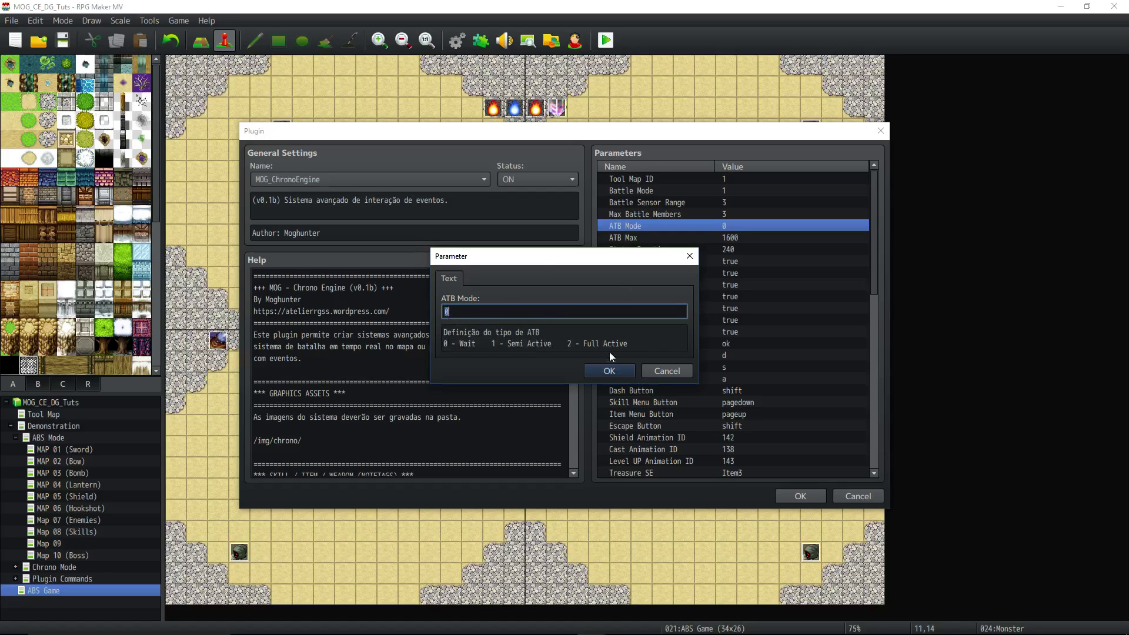
pyautogui.click(610, 370)
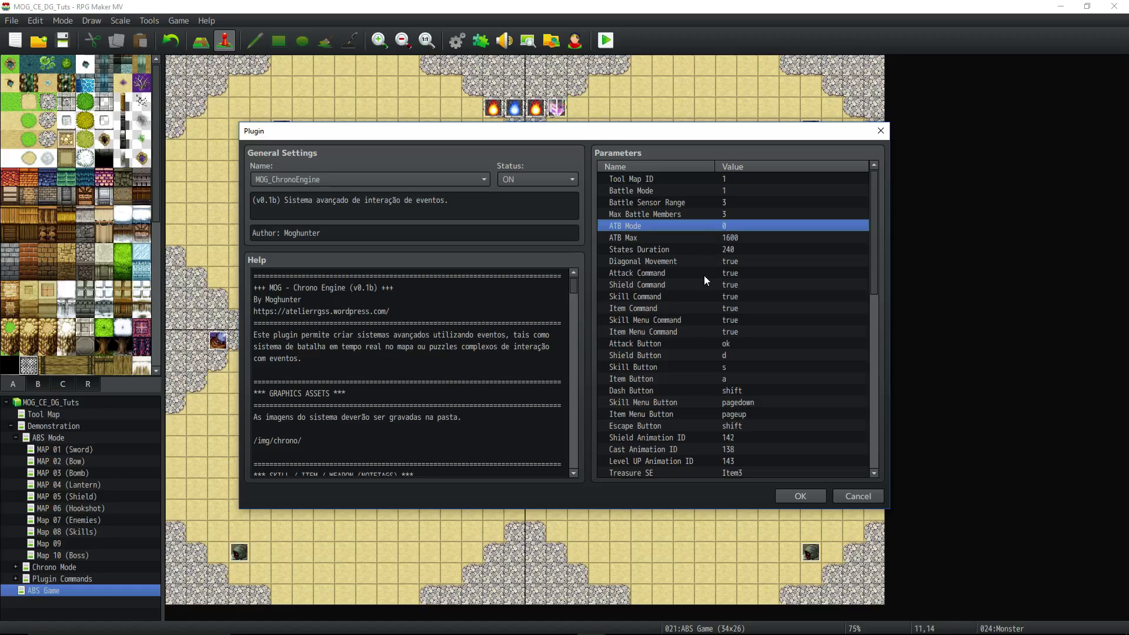
pyautogui.click(672, 193)
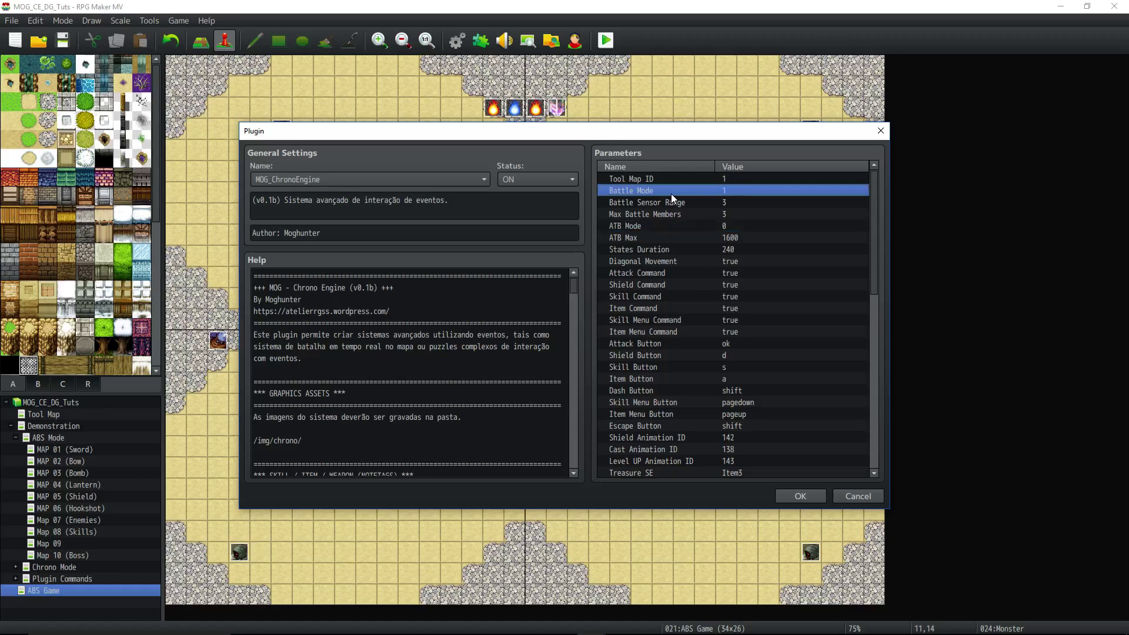
pyautogui.doubleClick(671, 193)
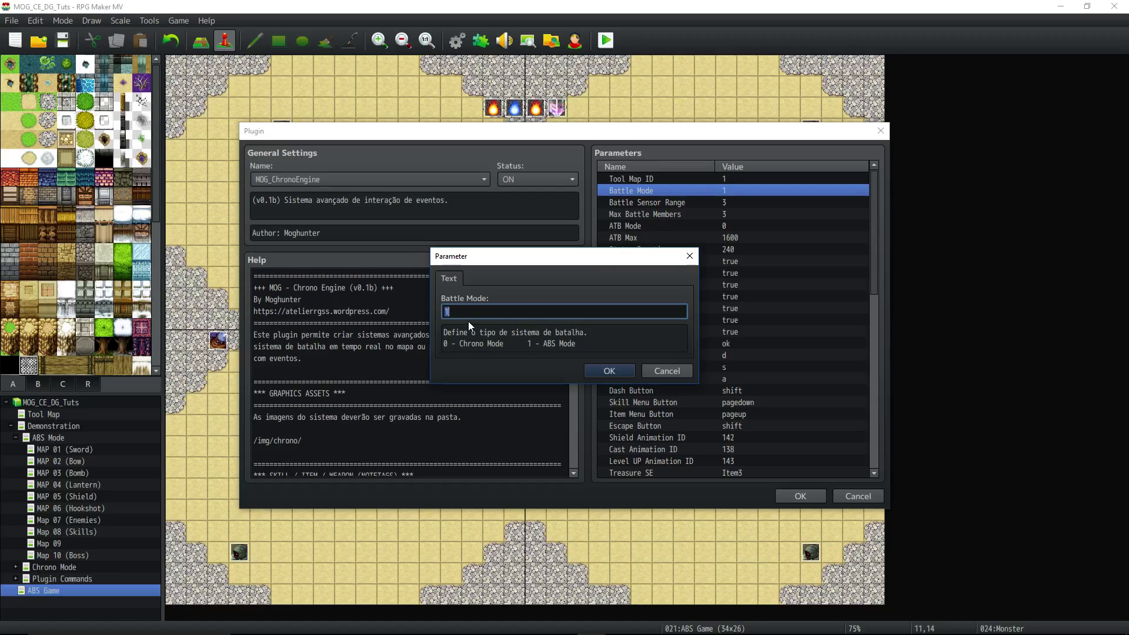
pyautogui.click(595, 371)
# Accept the MOG_ChronoEngine settings, close the Plugin Manager and save the project.
pyautogui.click(780, 497)
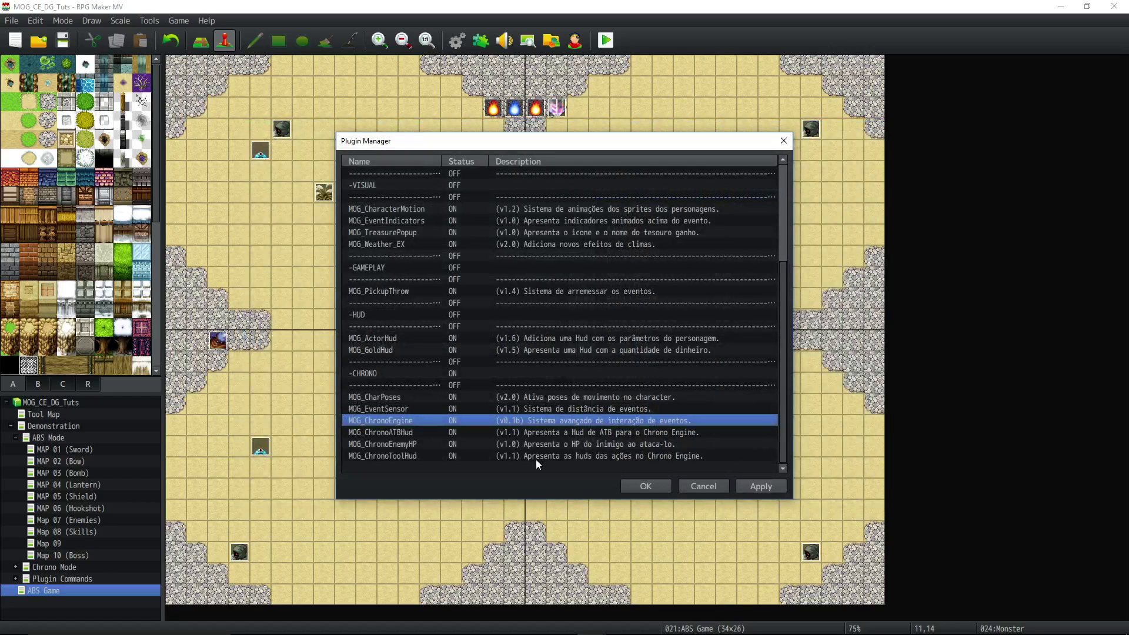
pyautogui.click(665, 486)
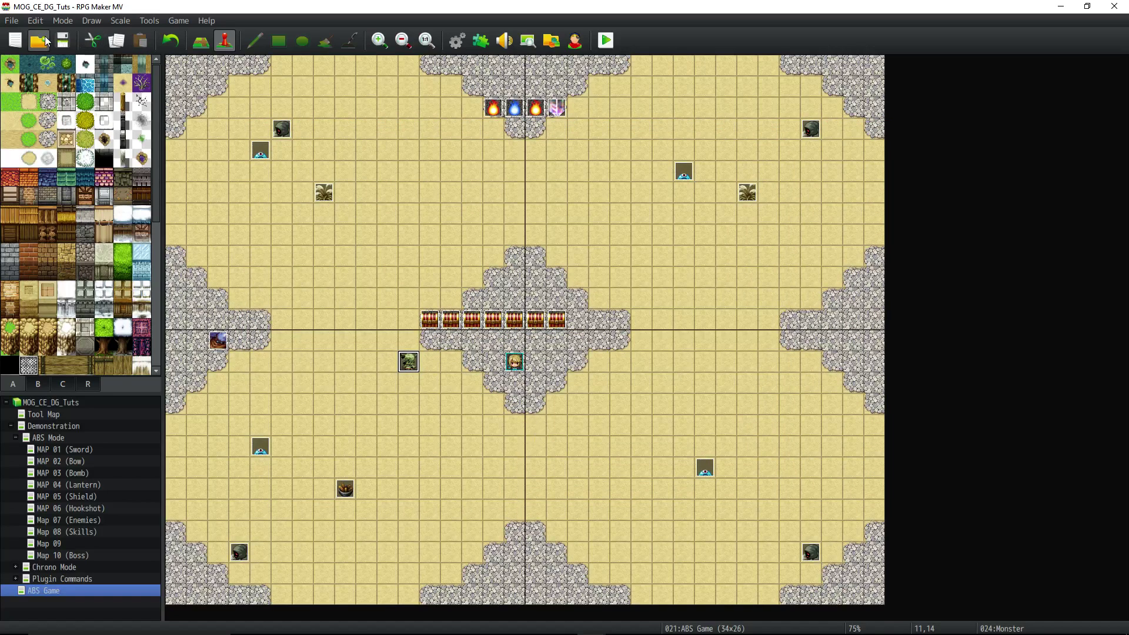
pyautogui.click(63, 40)
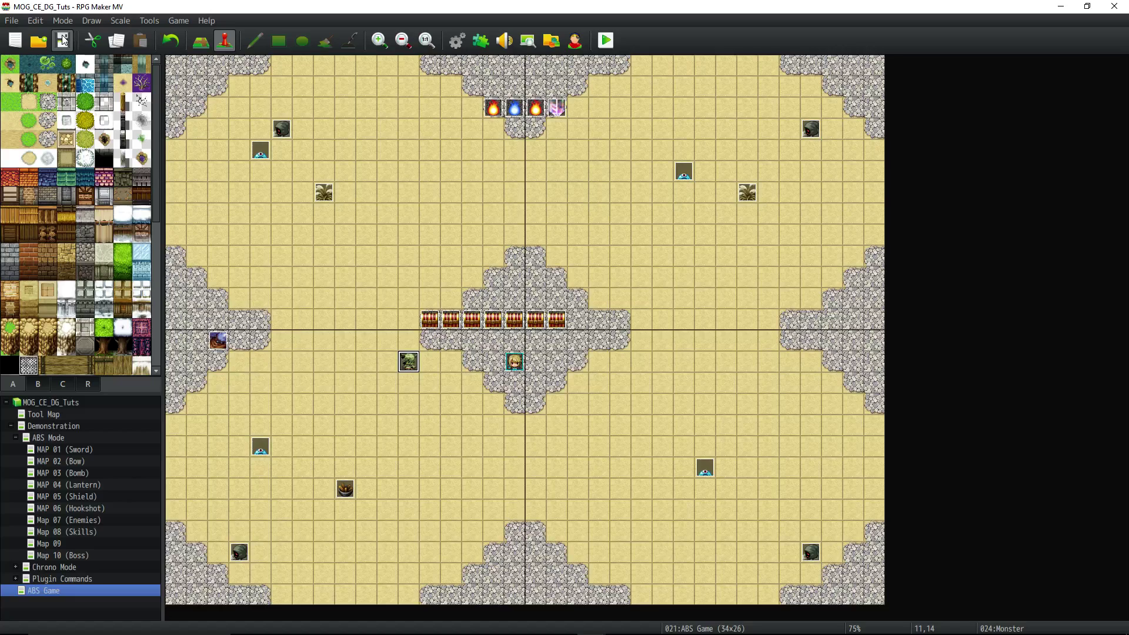